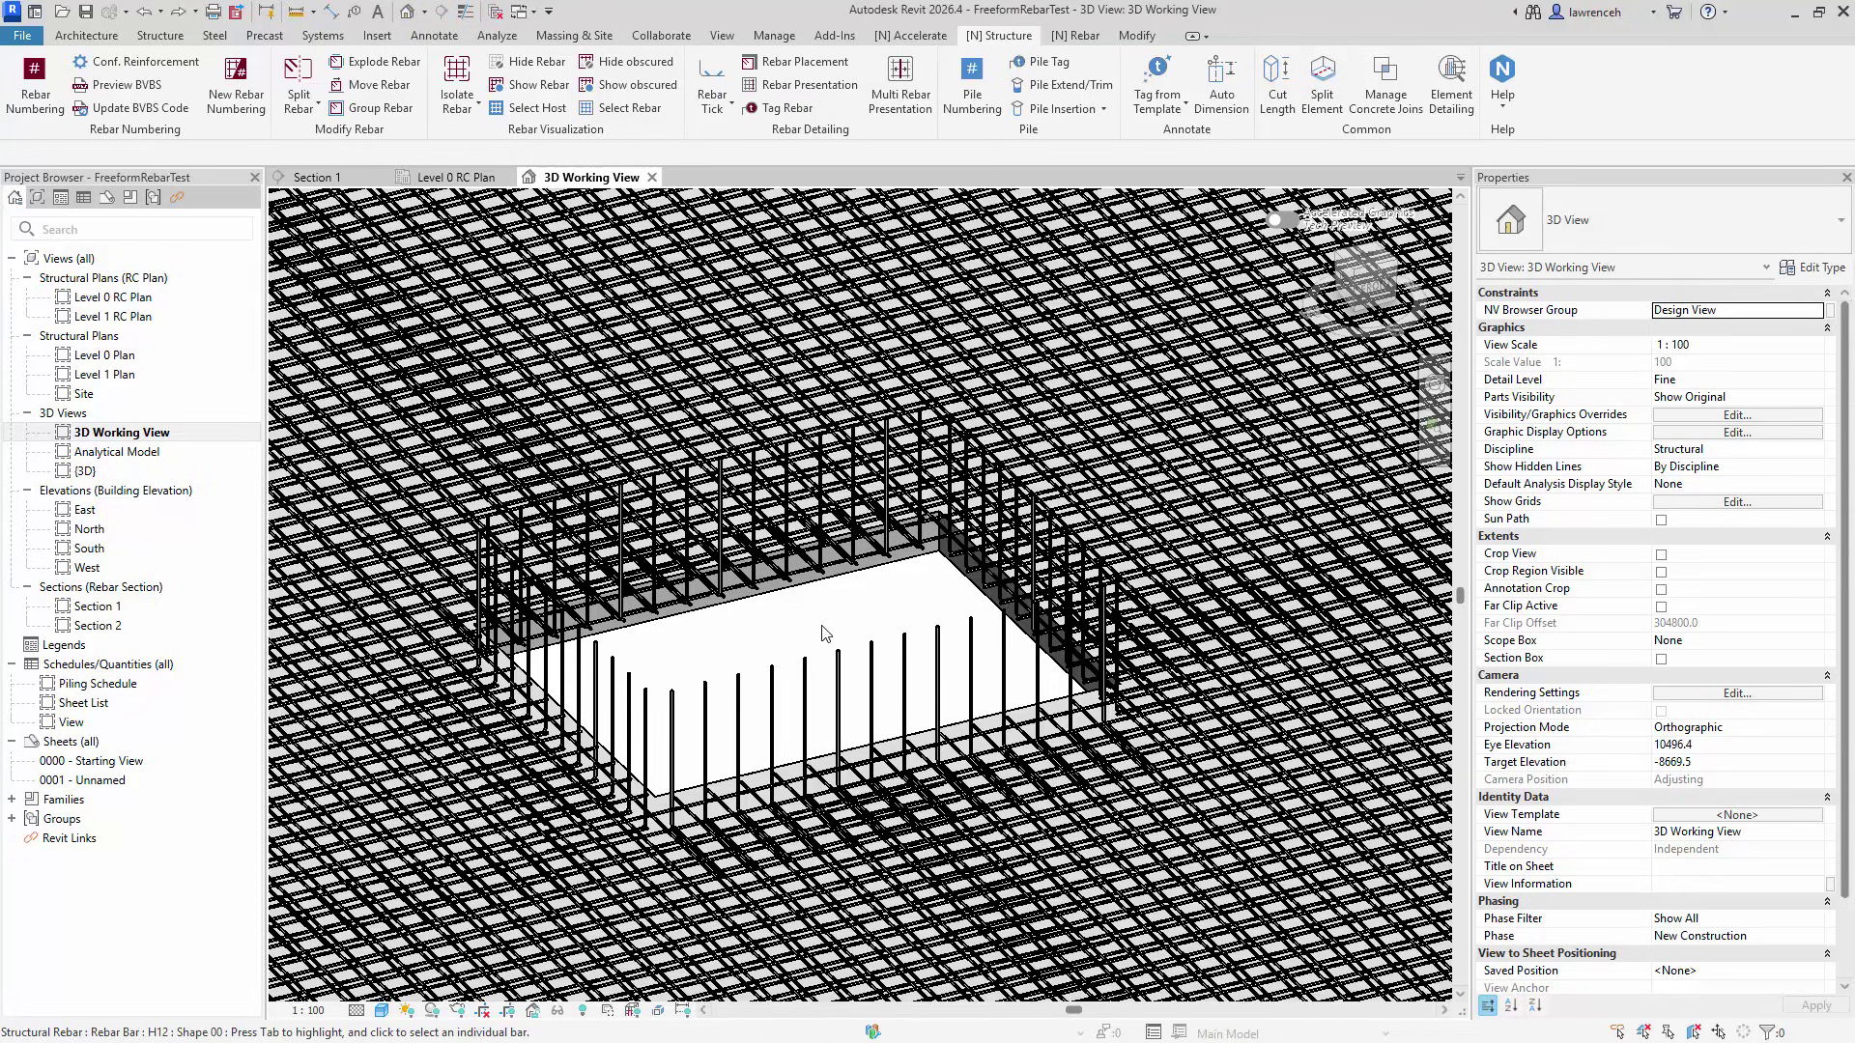
Step: Examine the slab reinforcement in the 3D view around the rectangular opening and along the slab edge
shift+middle_drag(826, 633, 848, 623)
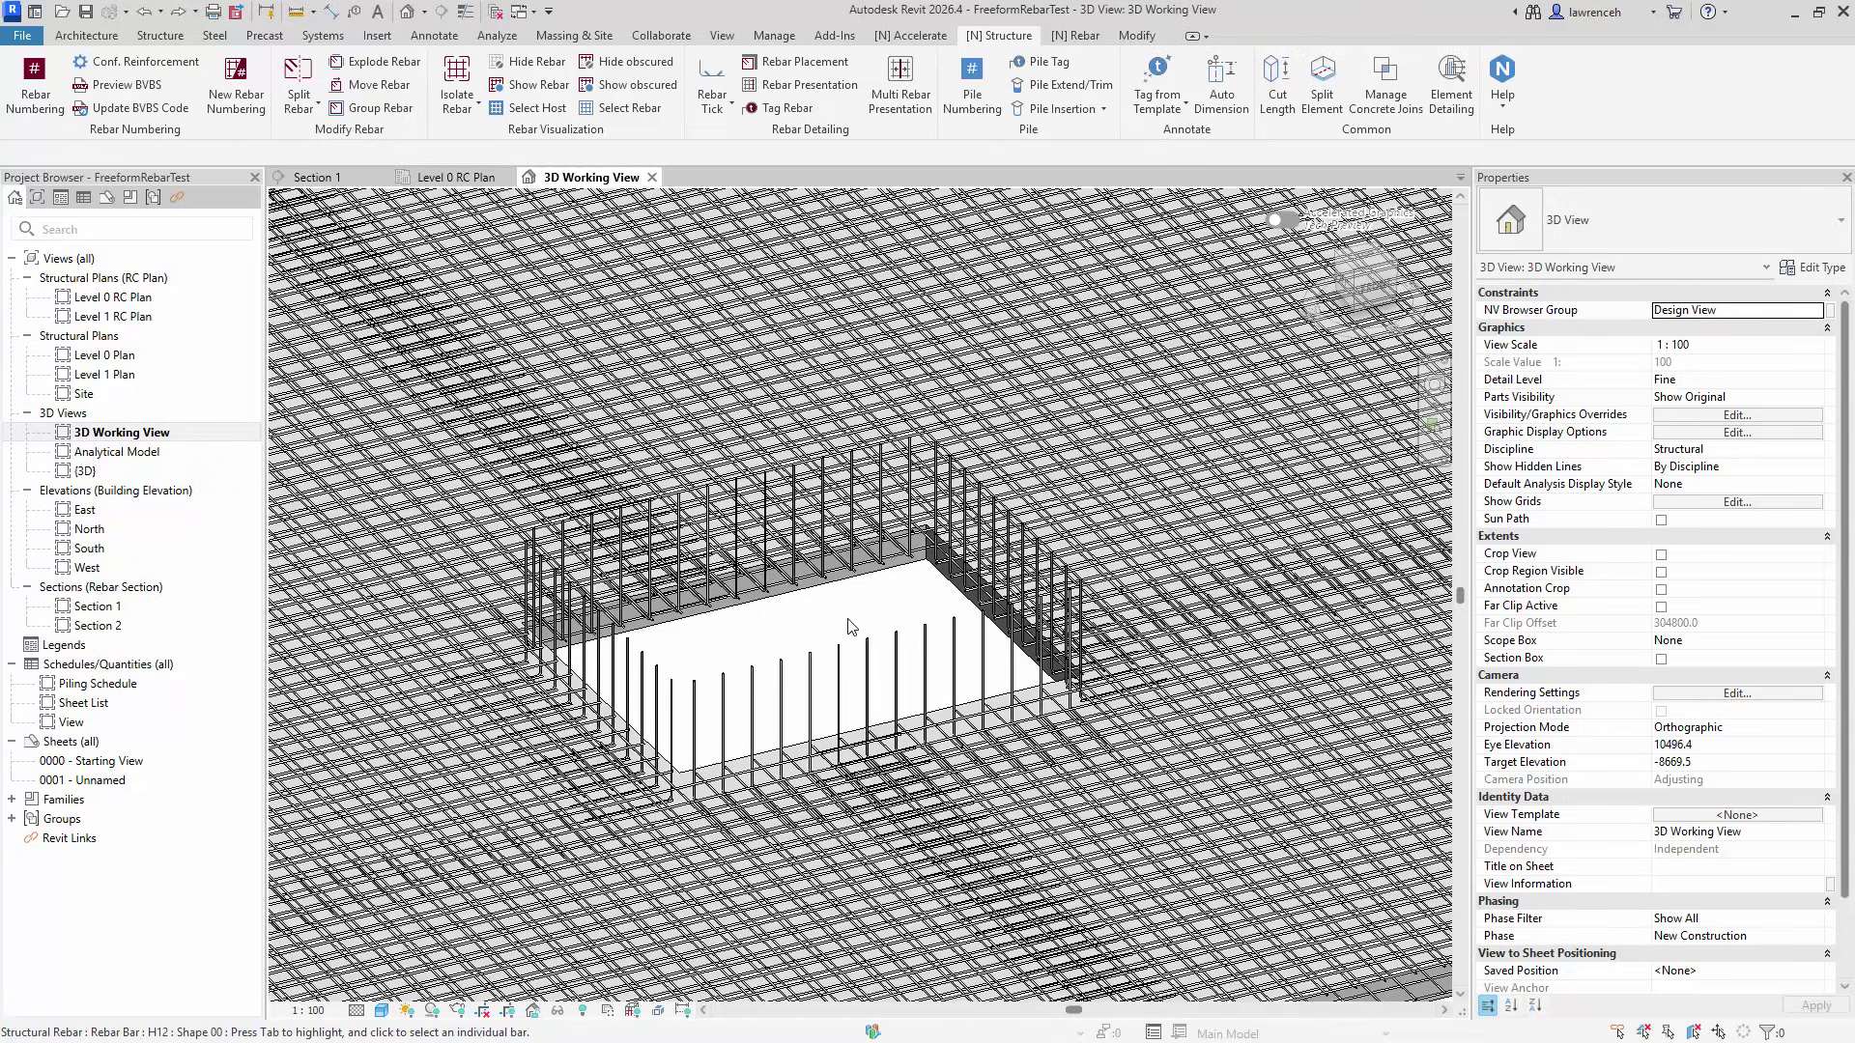
scroll(853, 621, up, 6)
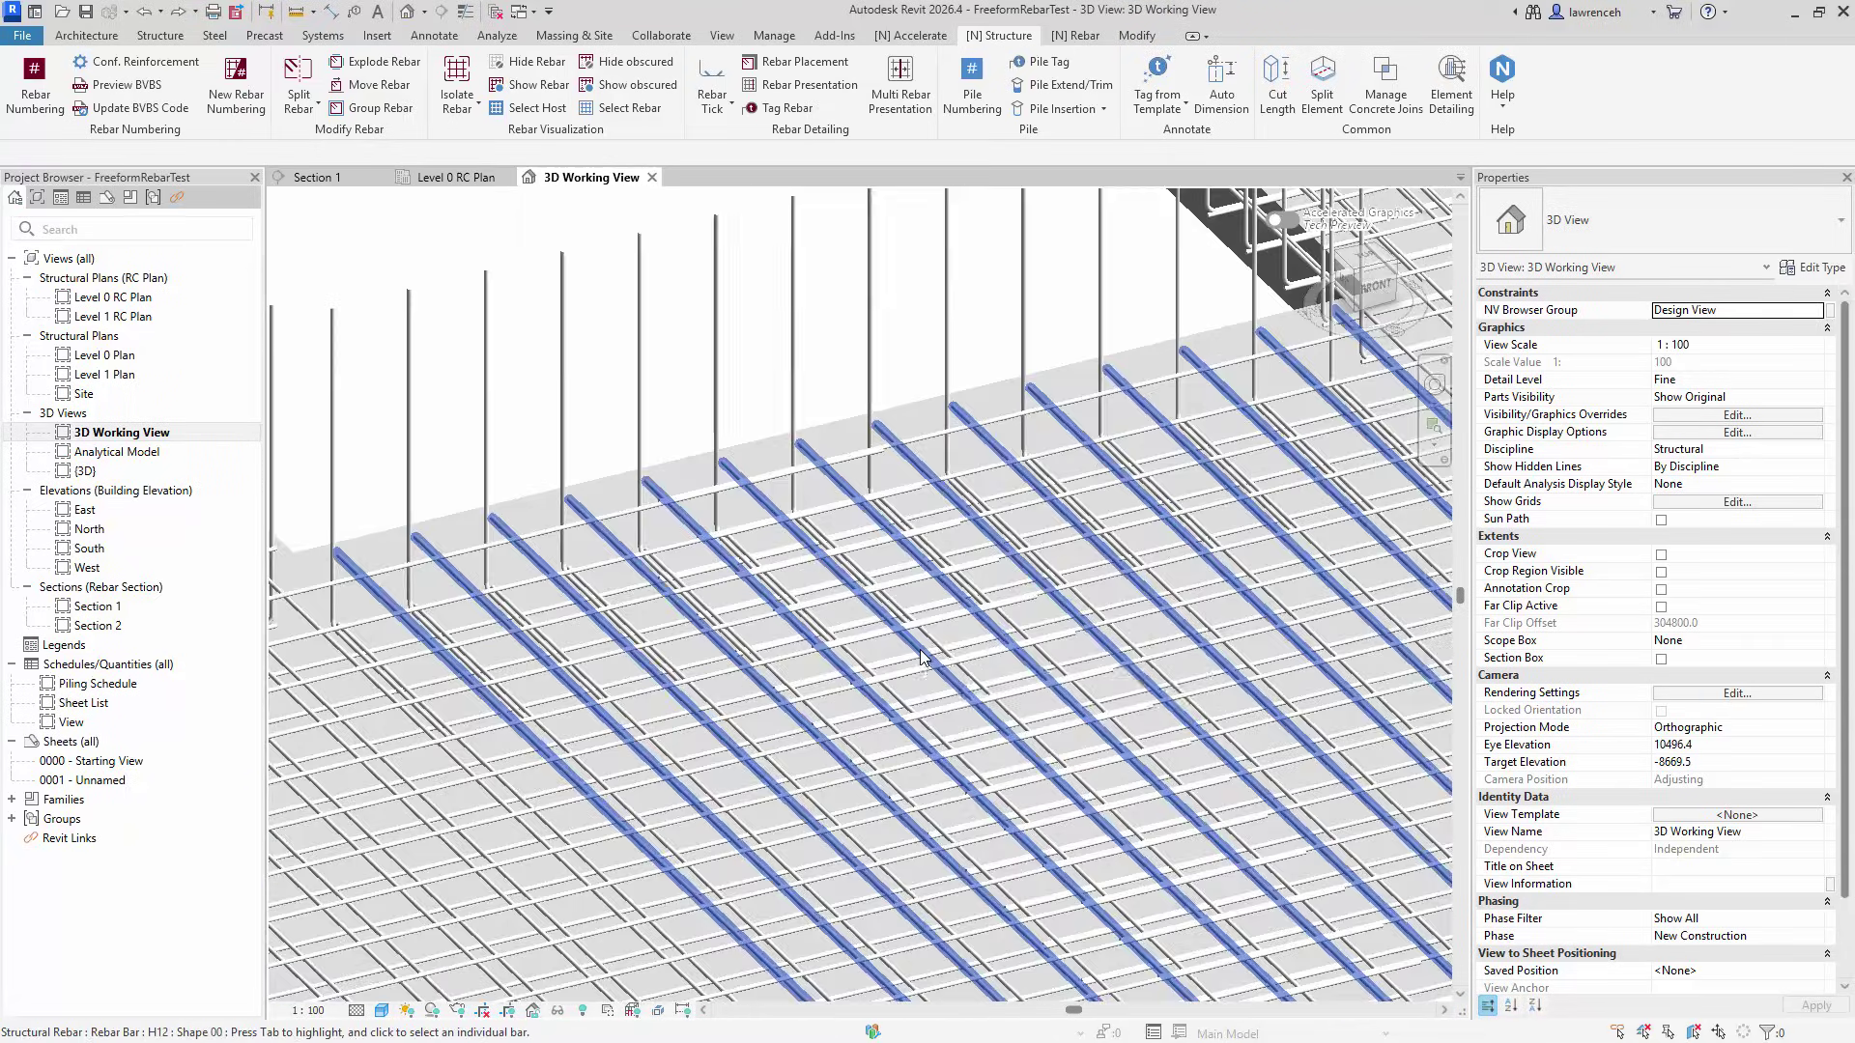
shift+middle_drag(920, 655, 944, 648)
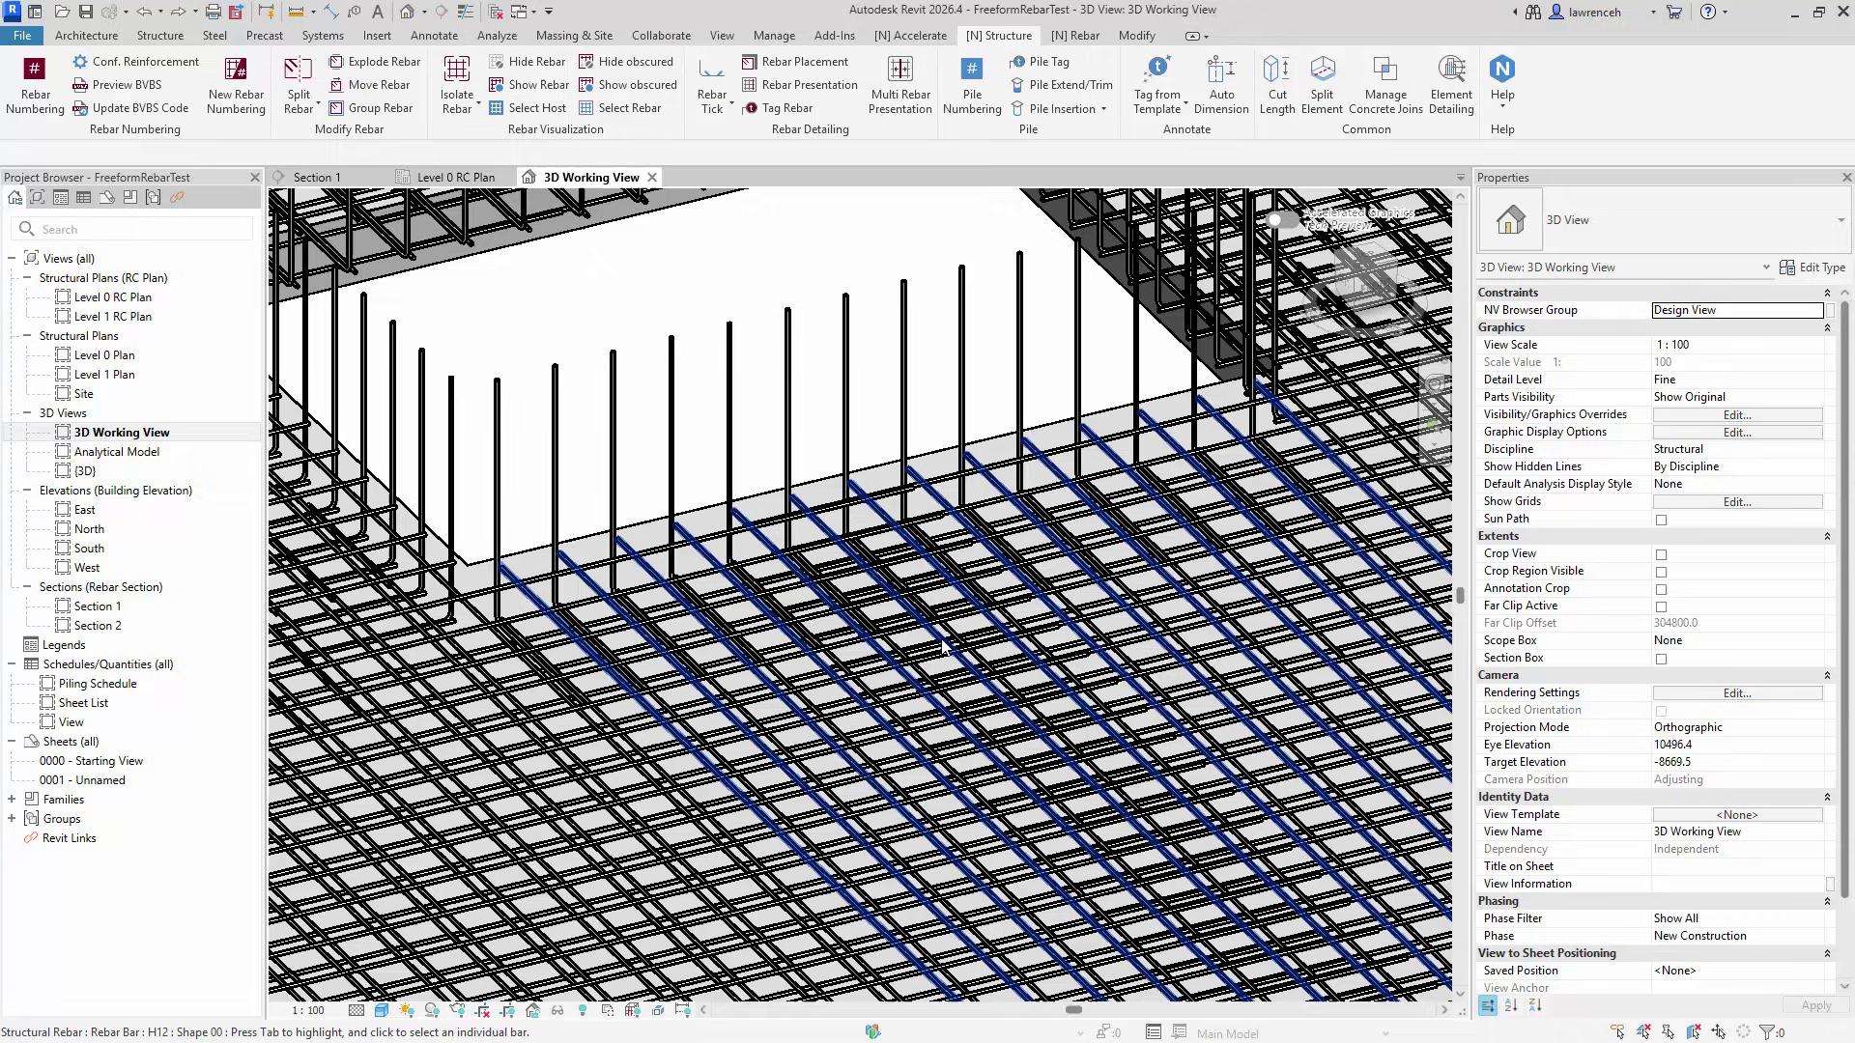
scroll(942, 642, down, 5)
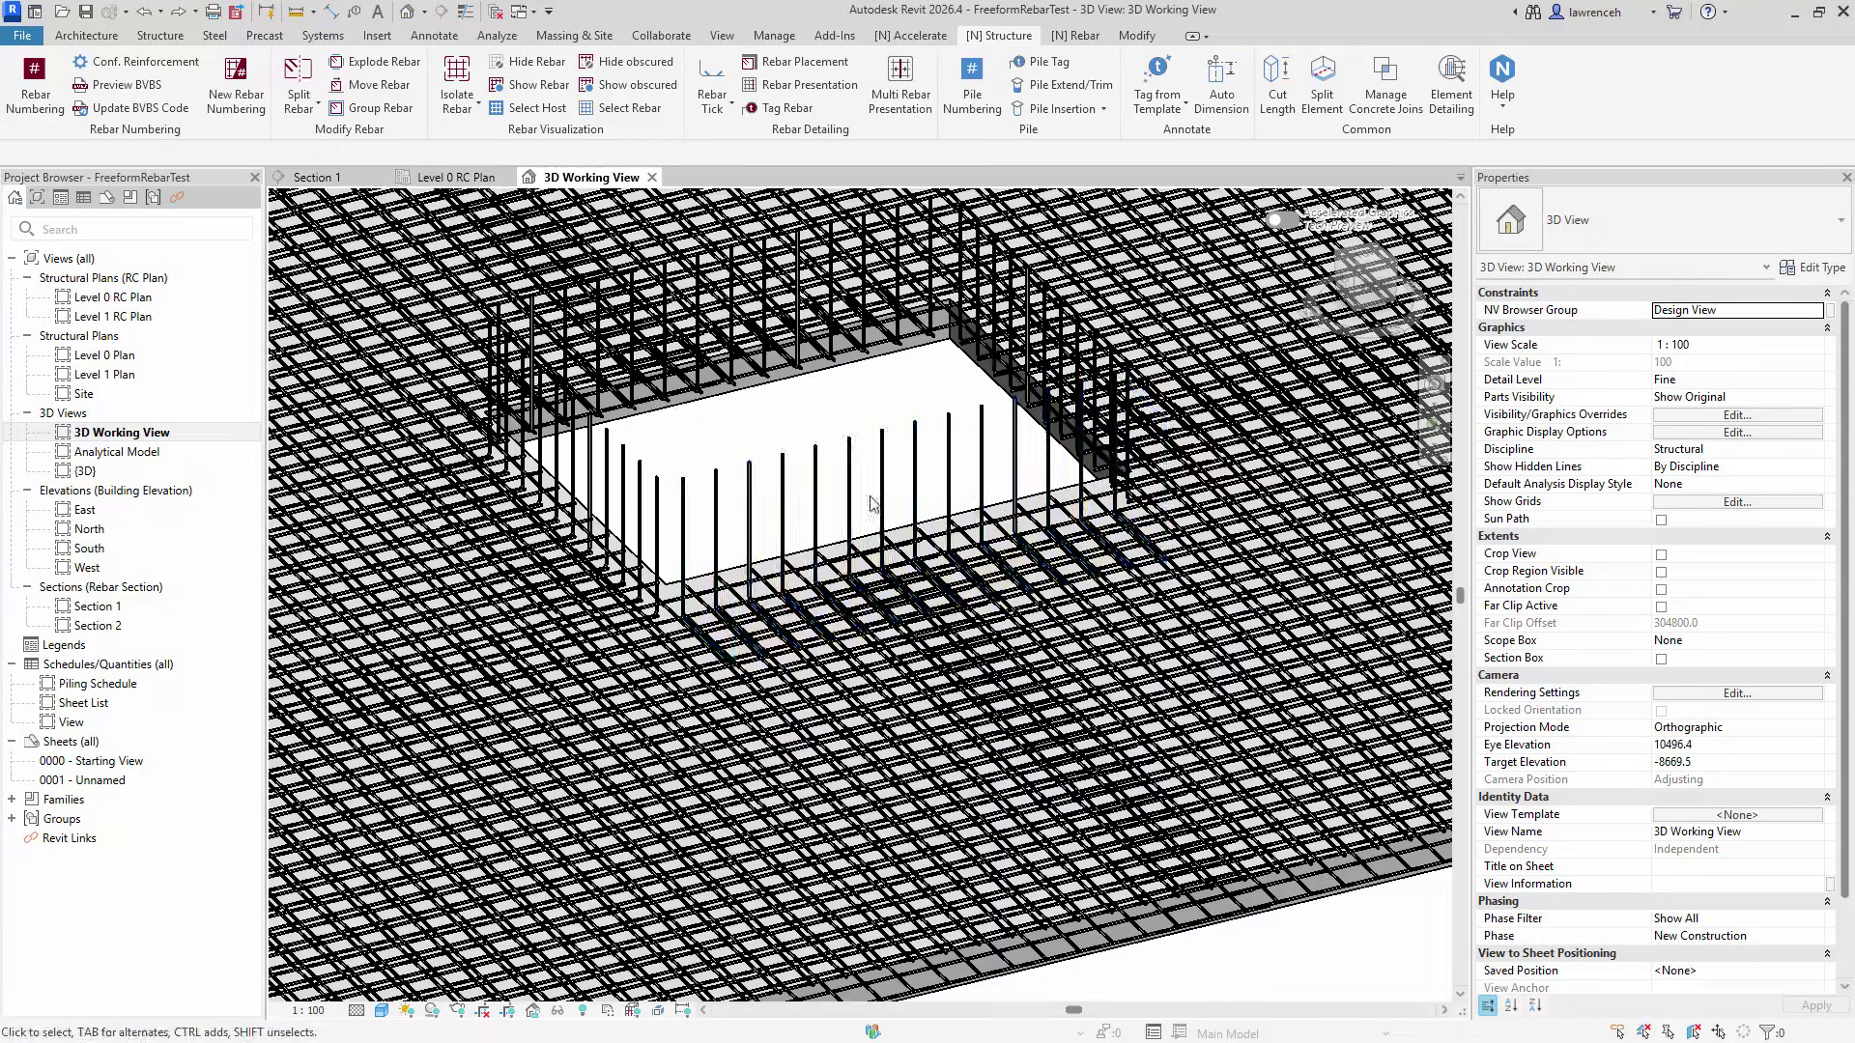
scroll(882, 478, down, 2)
middle_drag(882, 478, 677, 623)
scroll(677, 623, down, 1)
middle_drag(949, 561, 981, 556)
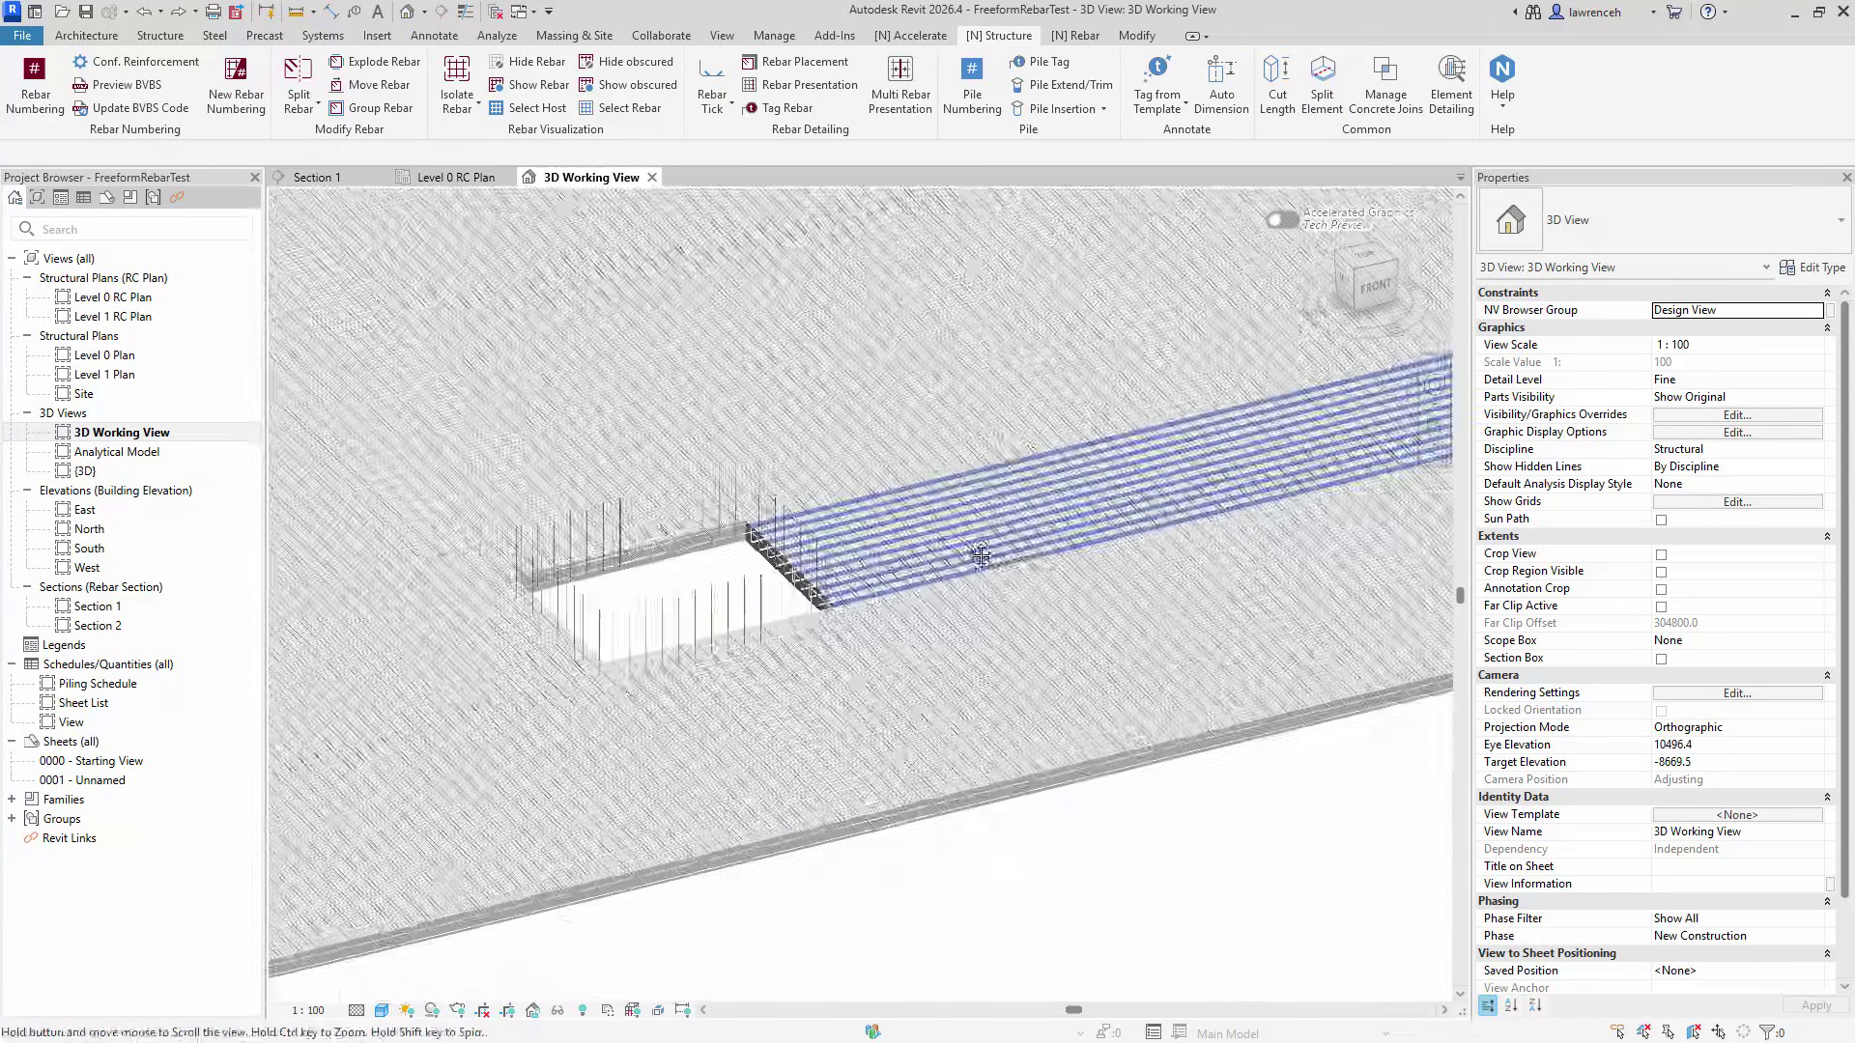
scroll(981, 555, up, 6)
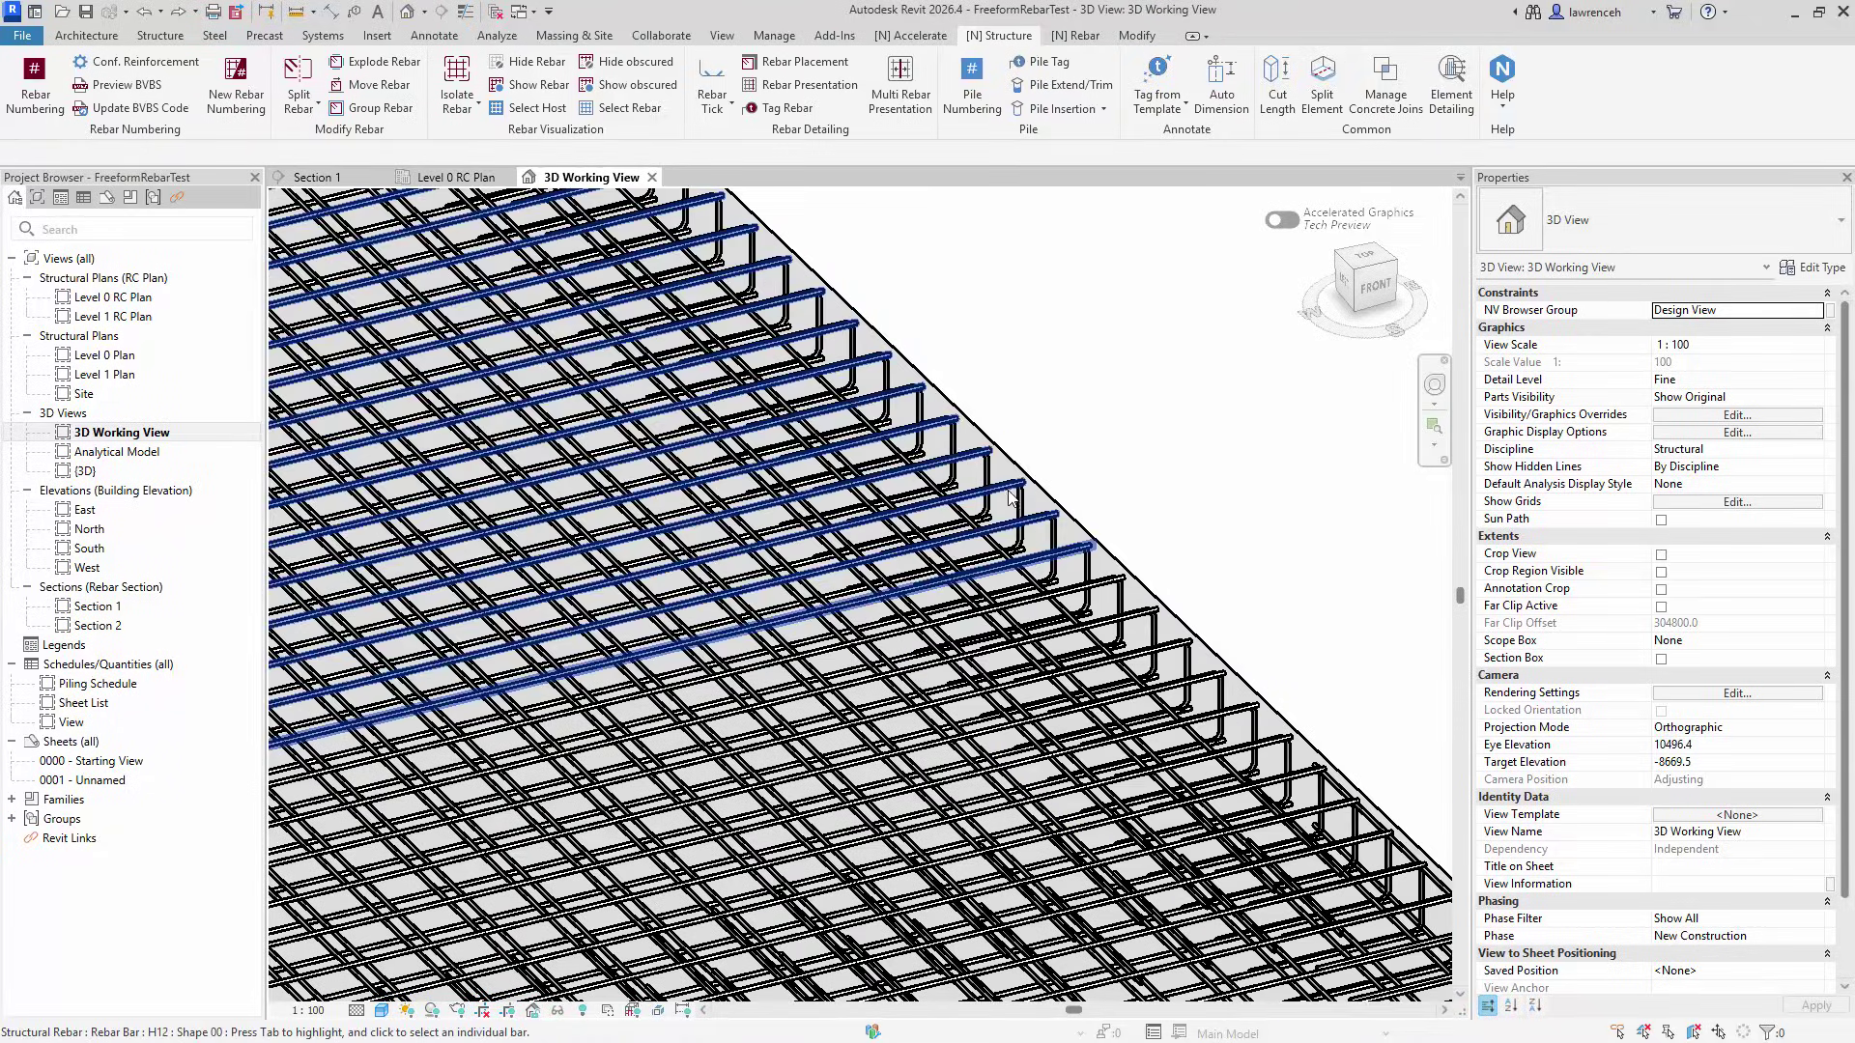
scroll(1135, 498, down, 2)
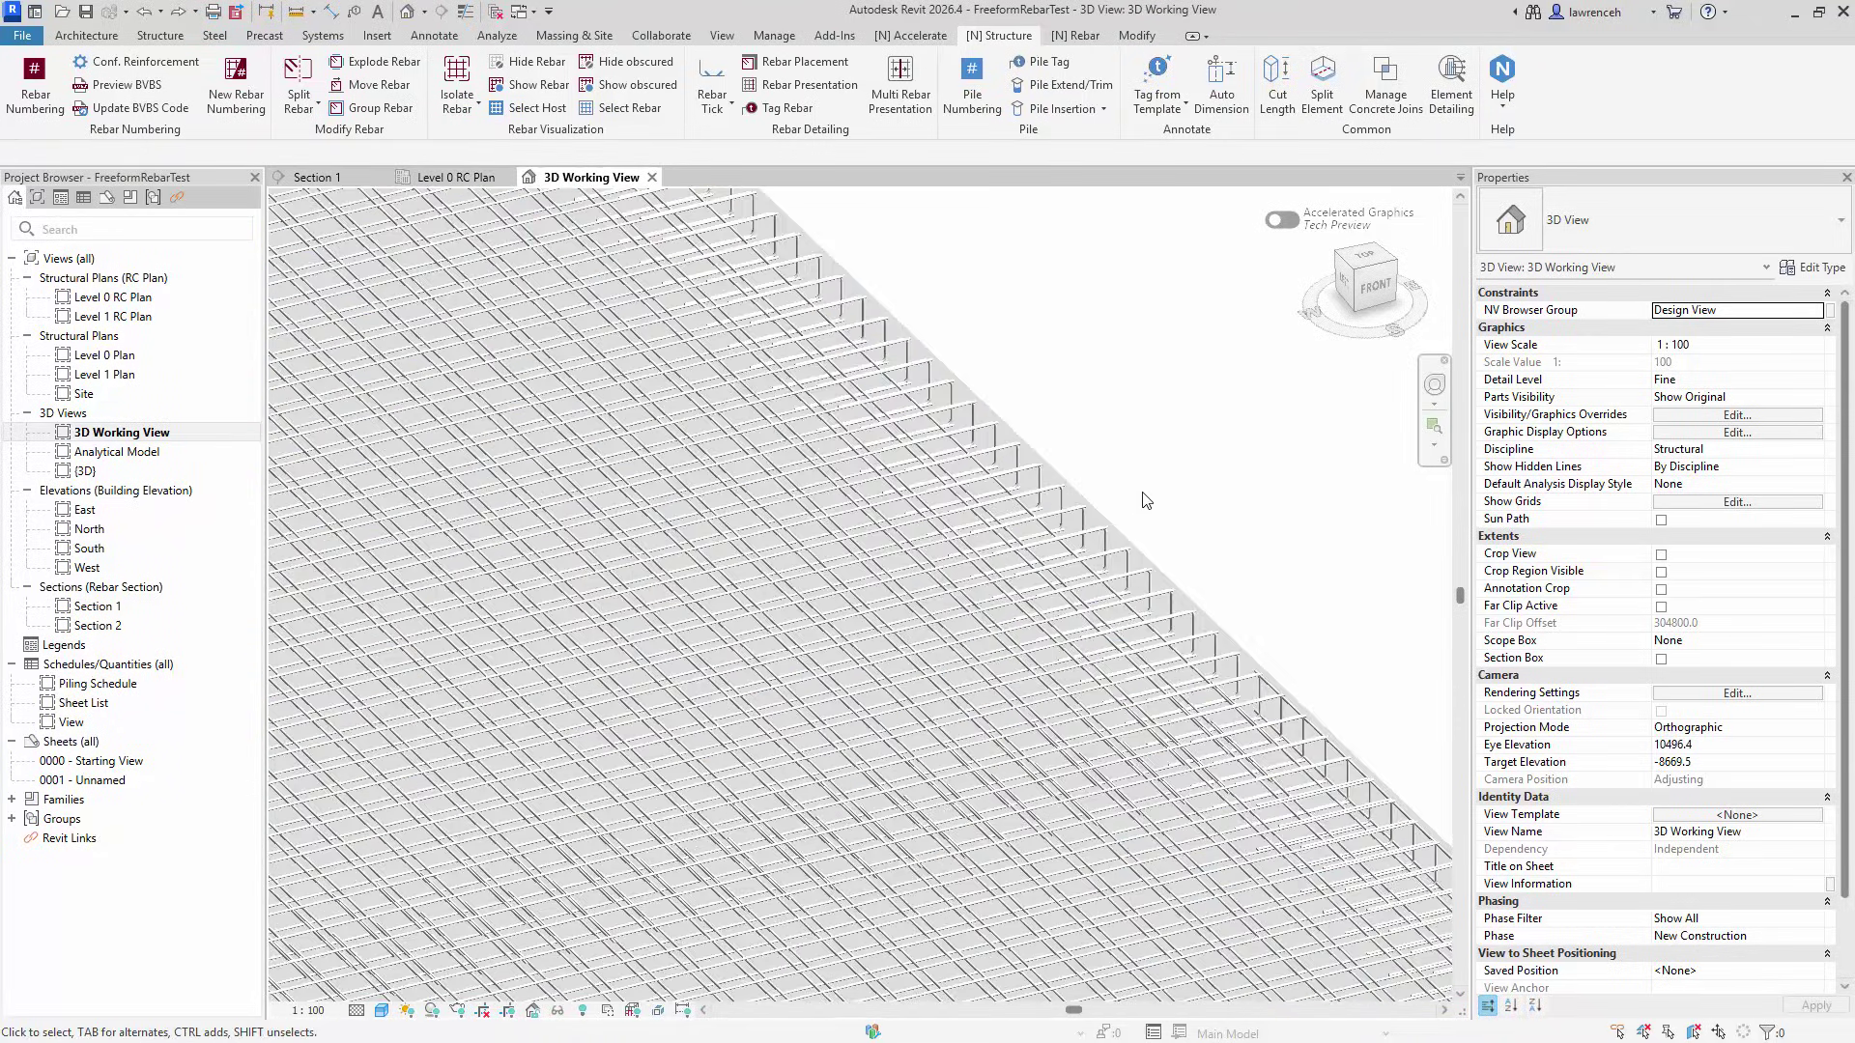
scroll(1143, 493, down, 1)
middle_drag(1013, 610, 1109, 517)
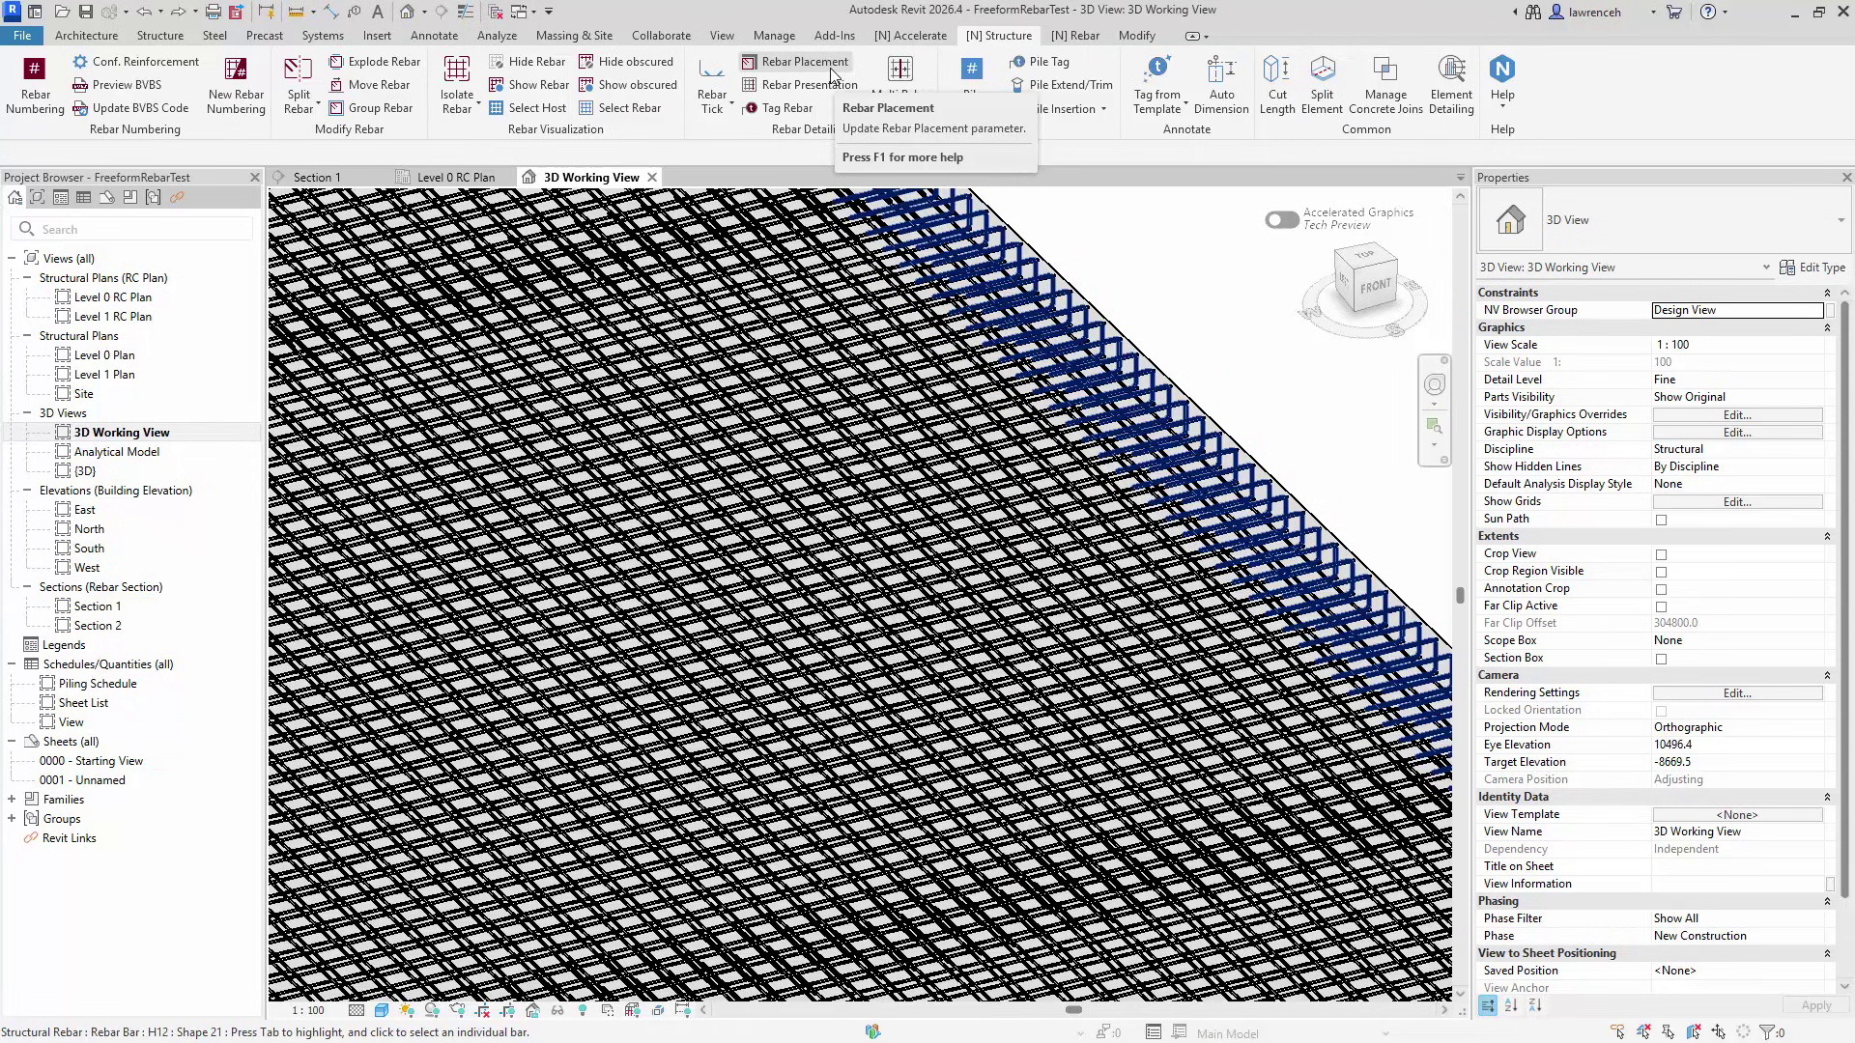
Step: Inspect the bars at the opening and the properties of the H12 shape 21 U-bar set along the slab edge
middle_drag(763, 483, 1420, 502)
scroll(583, 823, up, 5)
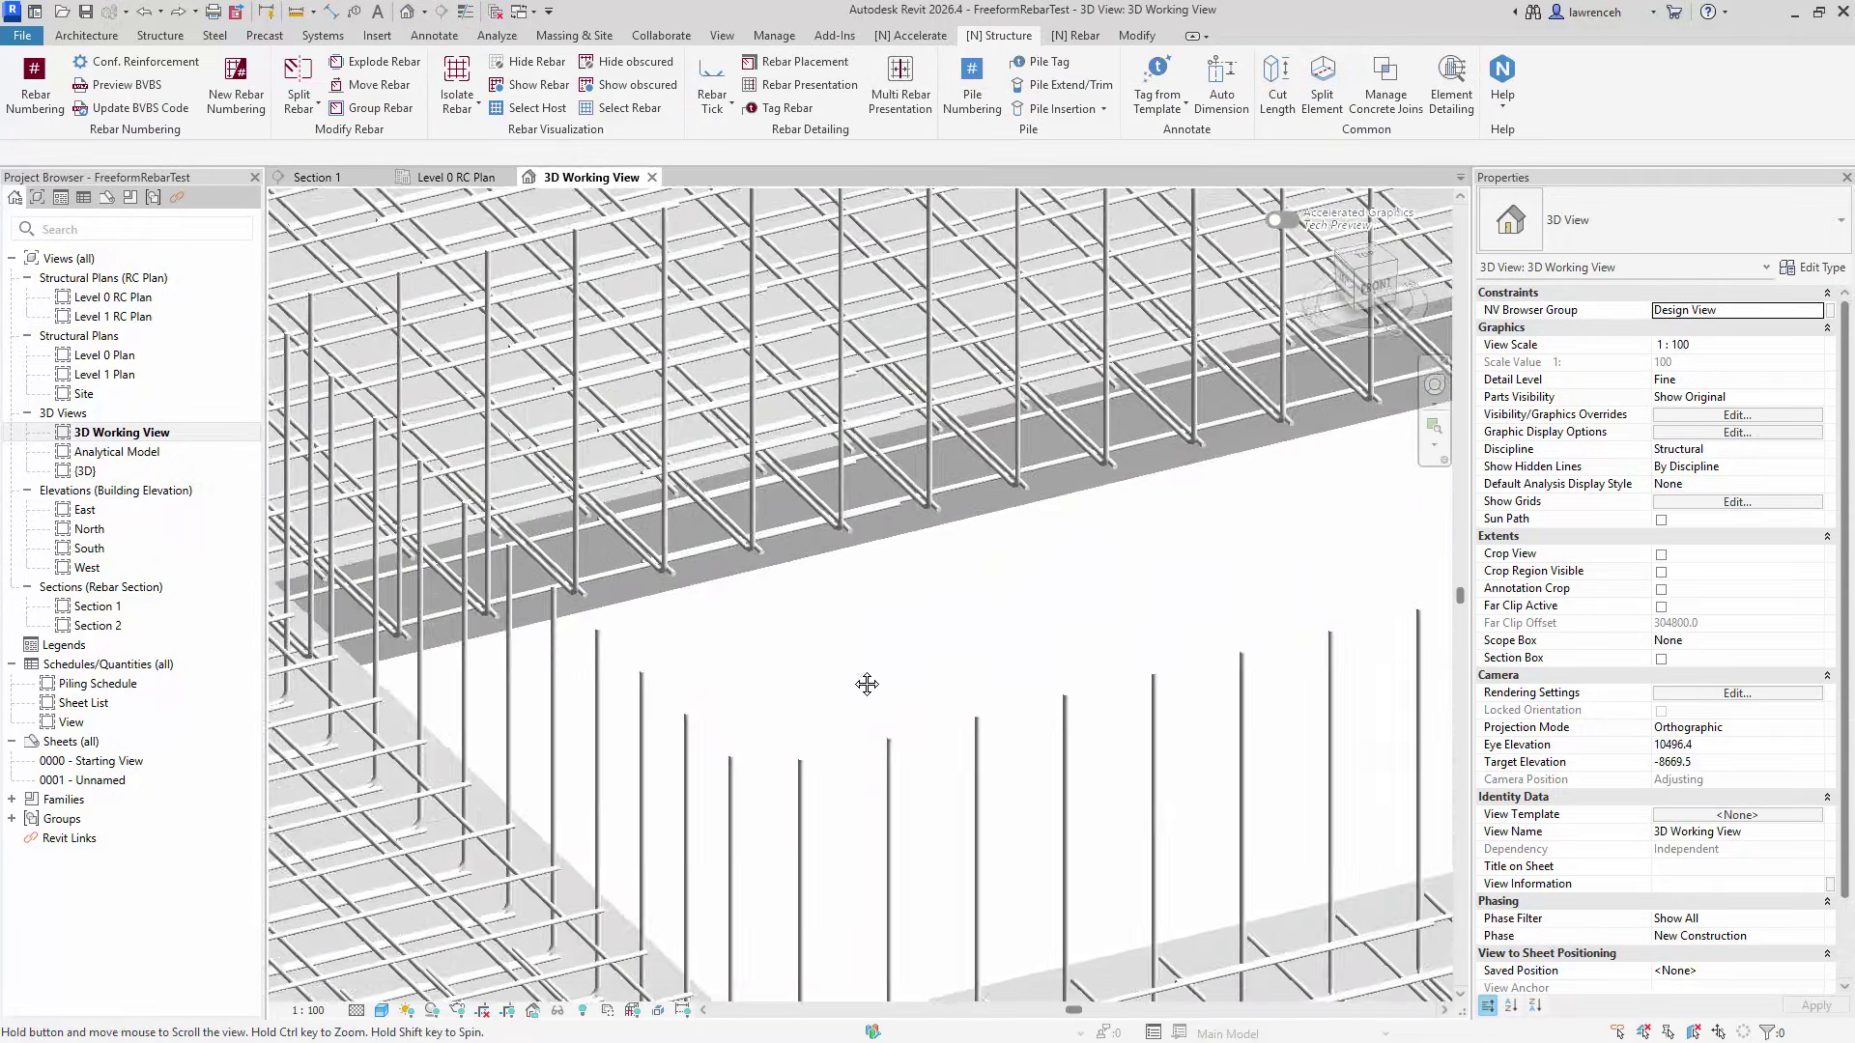
scroll(720, 678, down, 5)
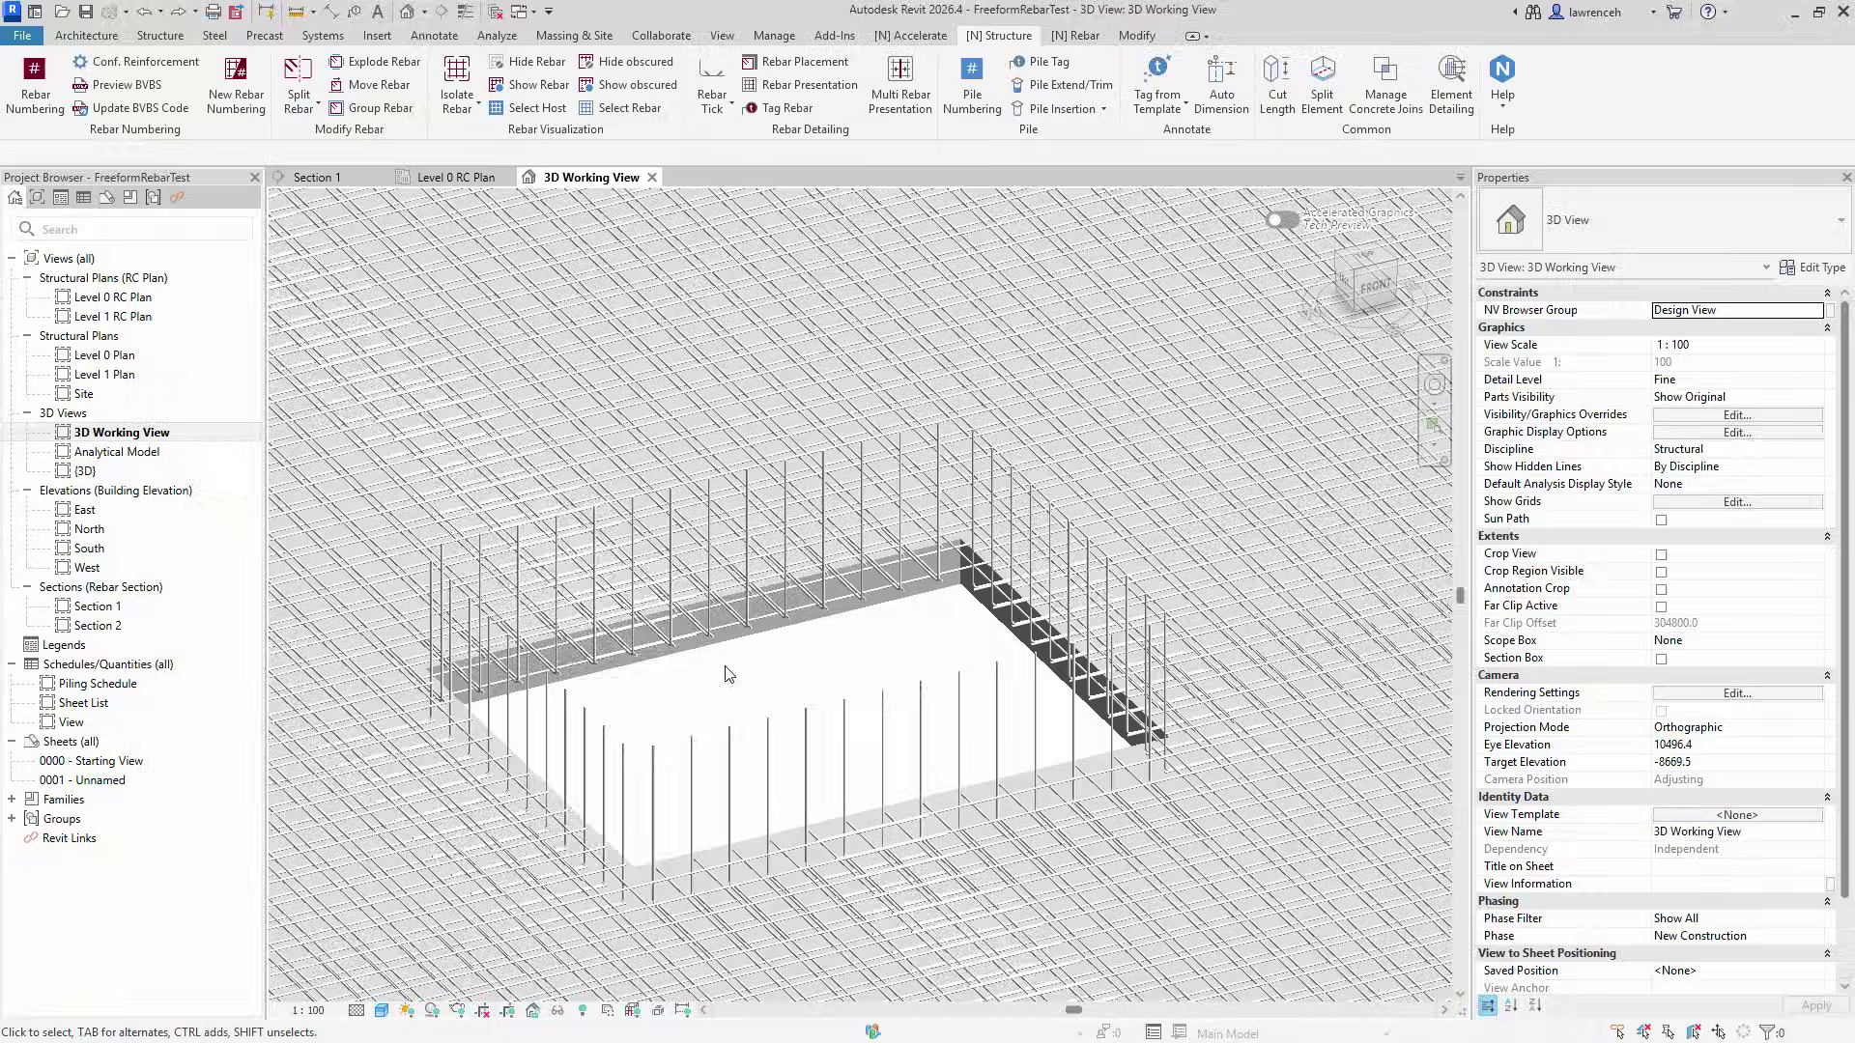
scroll(605, 749, up, 5)
scroll(1097, 570, up, 8)
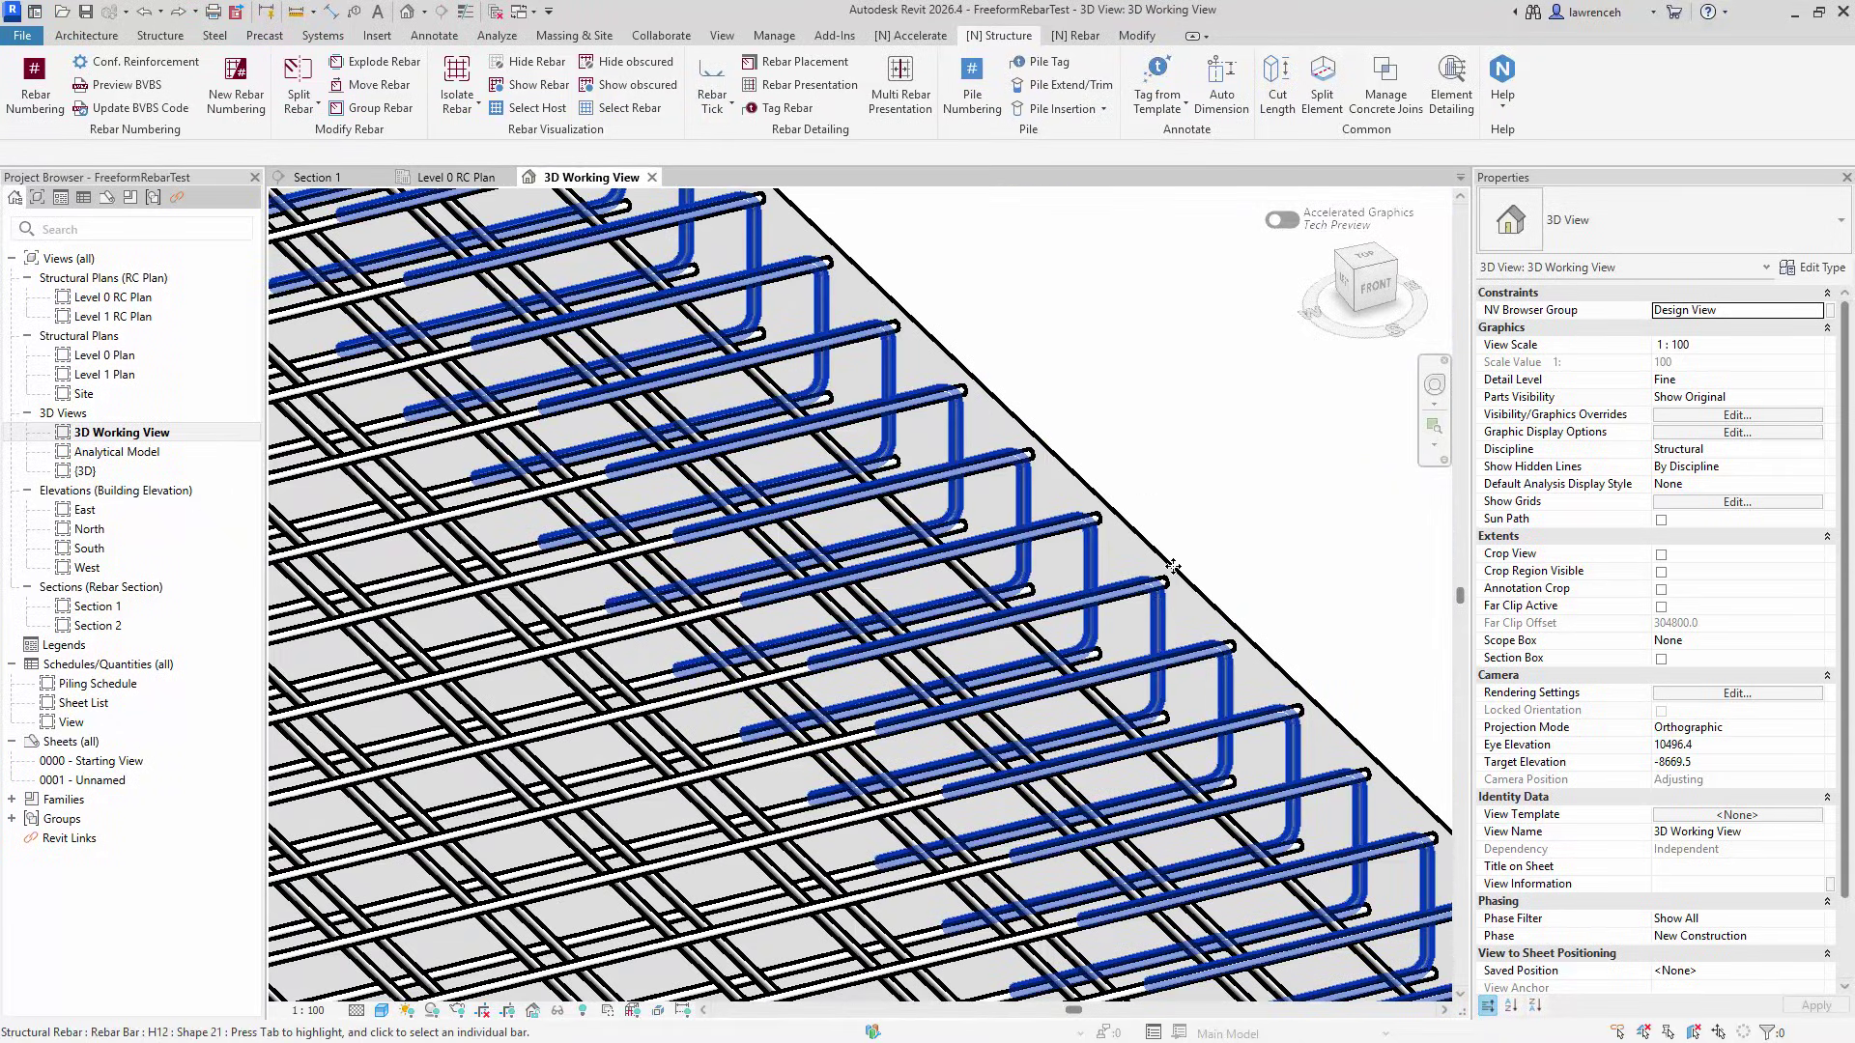
click(1101, 568)
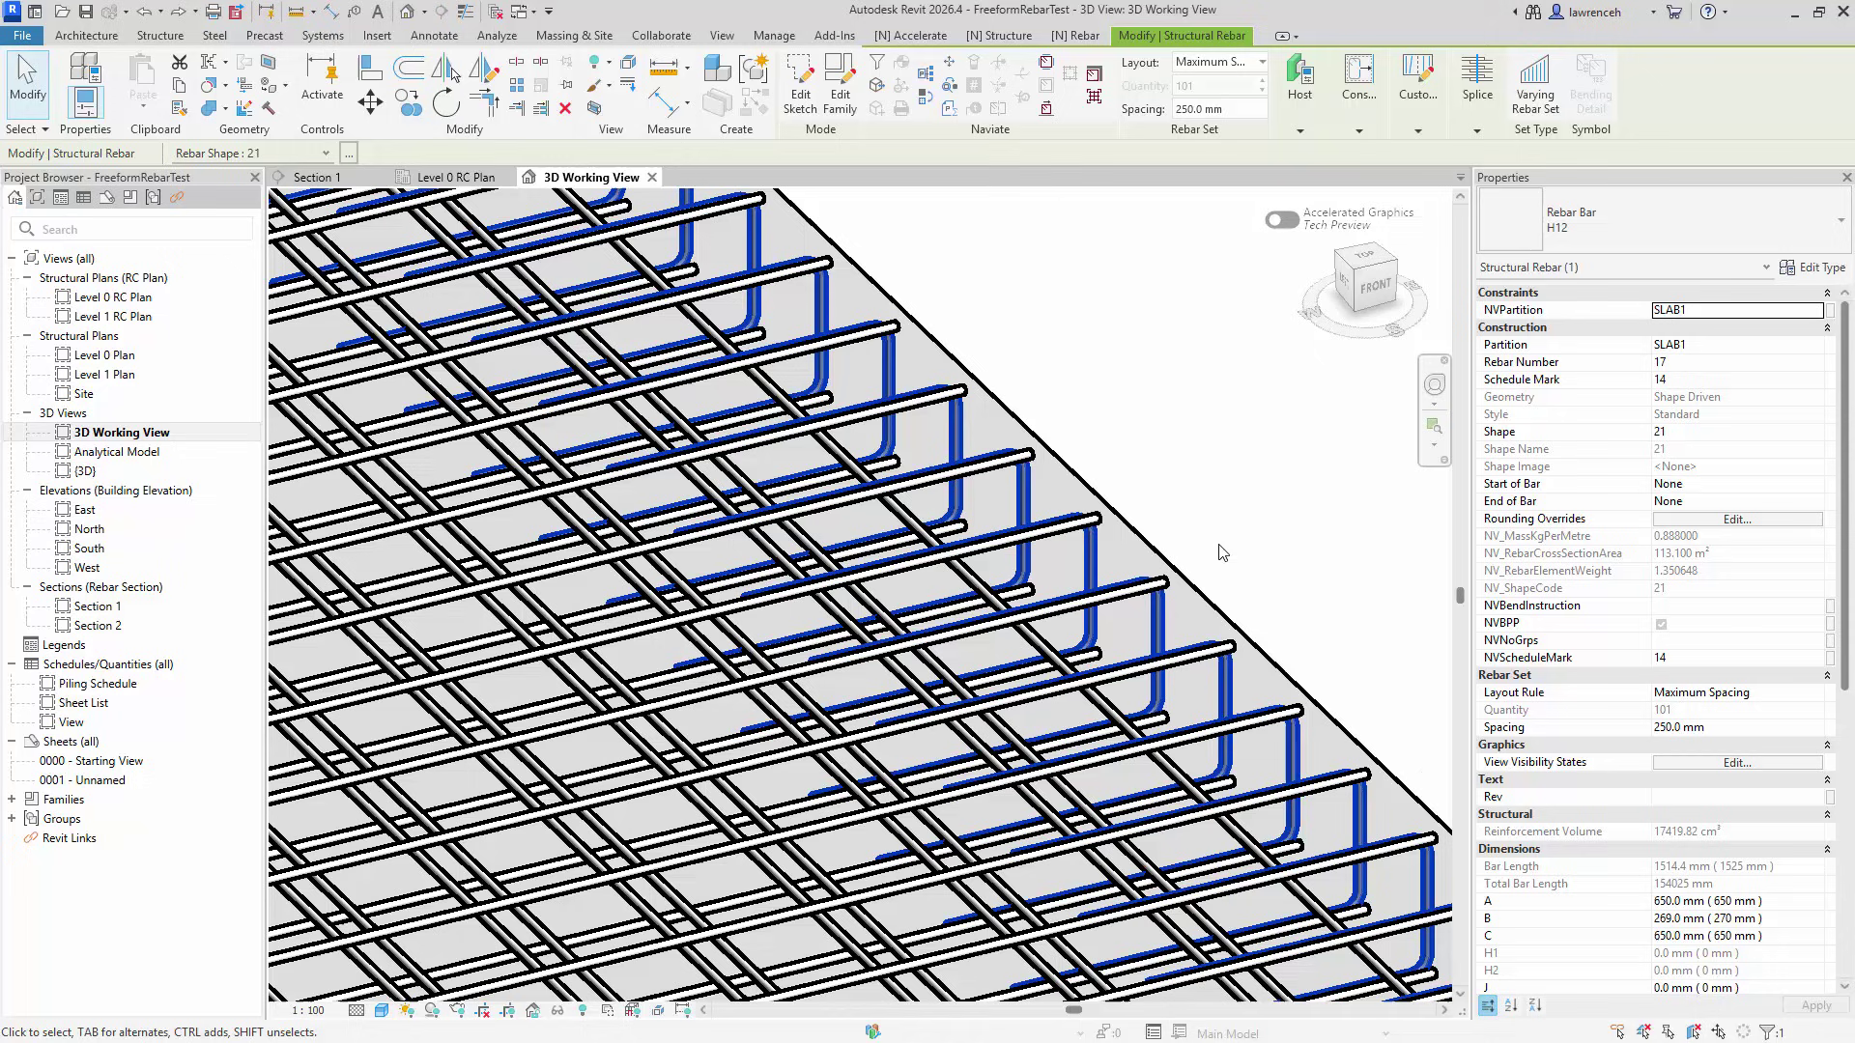
scroll(1222, 553, down, 10)
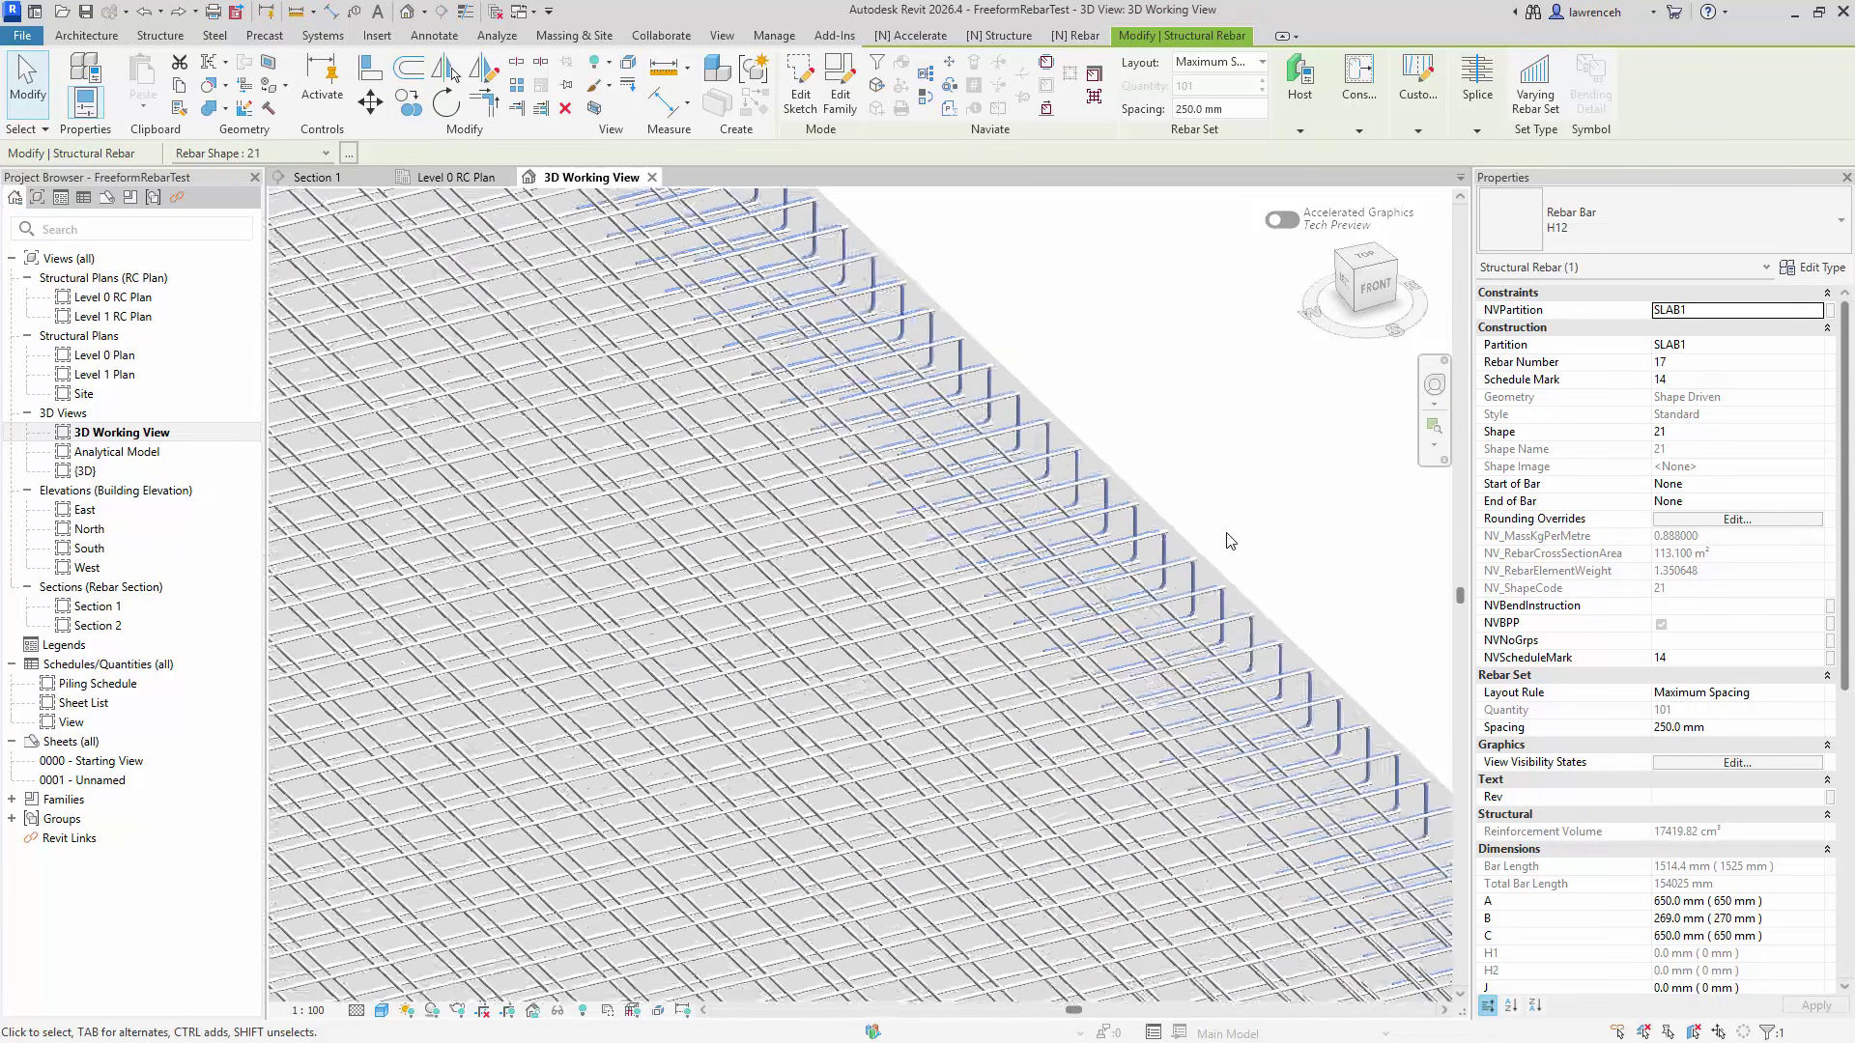
key(Escape)
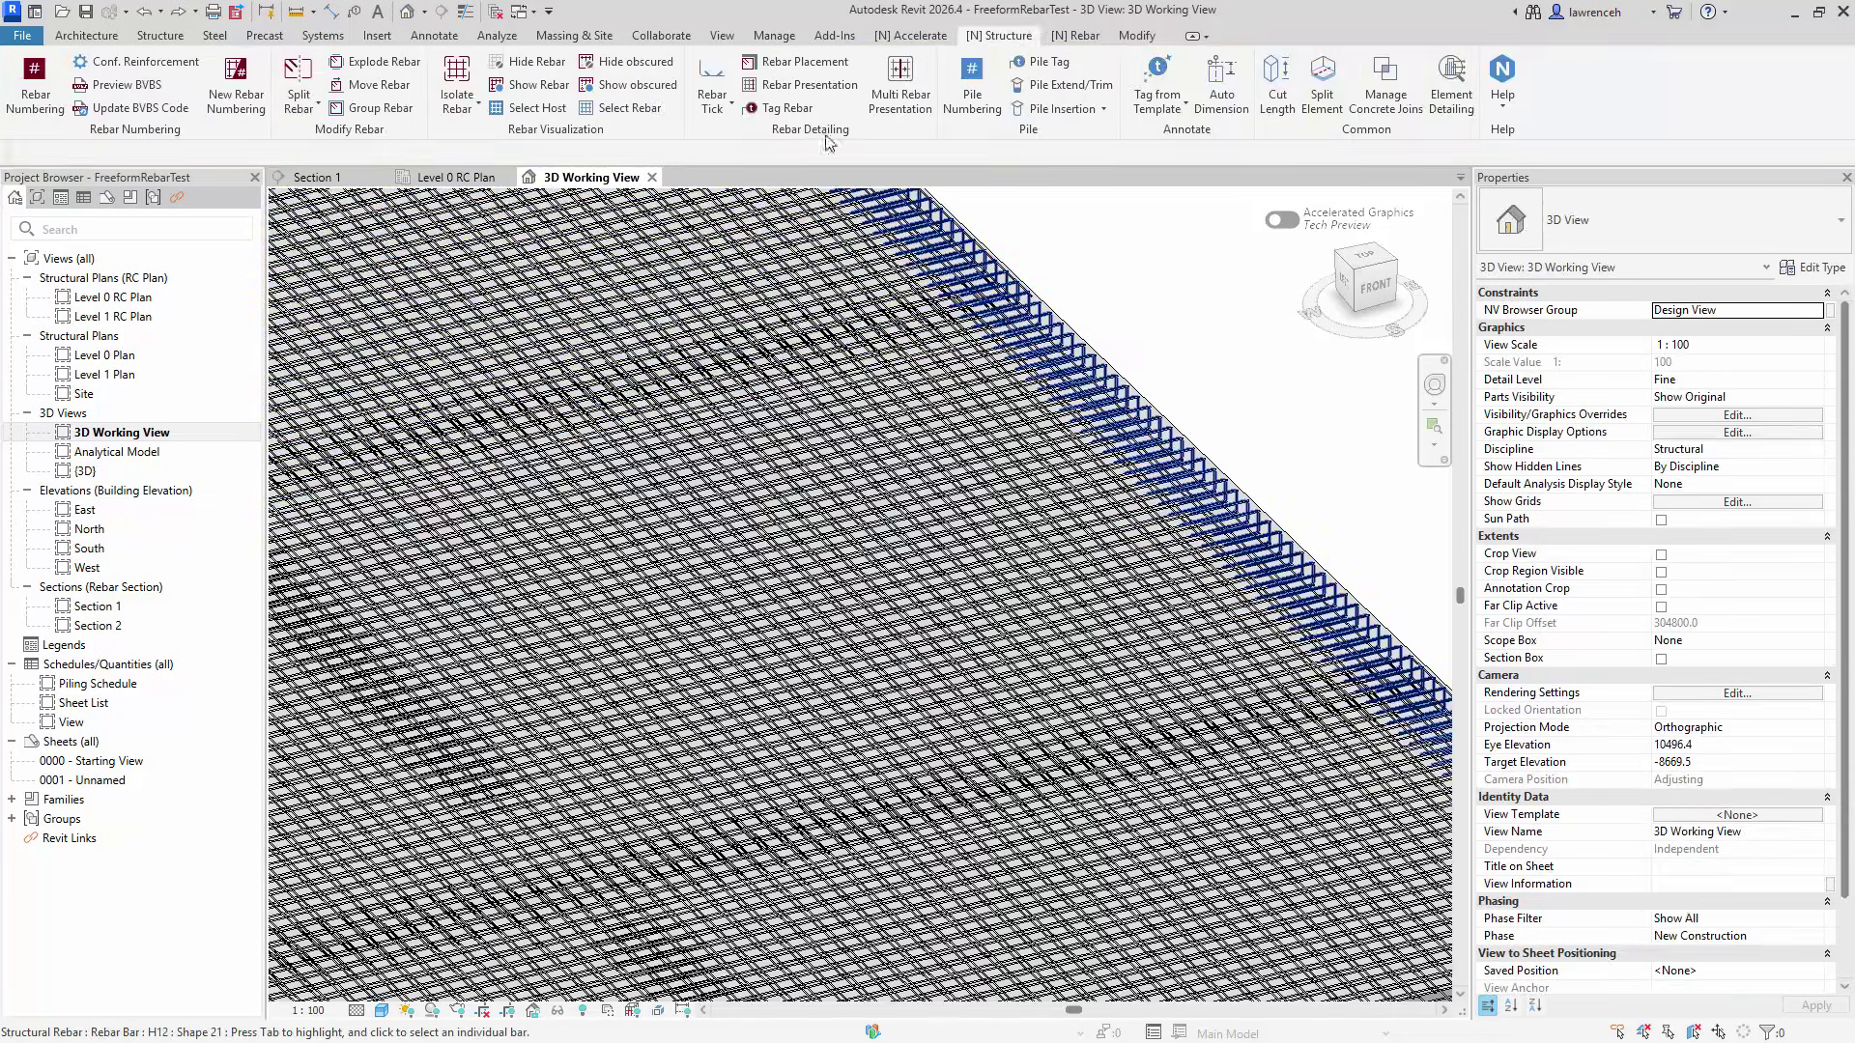
Step: Update the Rebar Placement parameter for all rebars in the project and dismiss the report
click(805, 64)
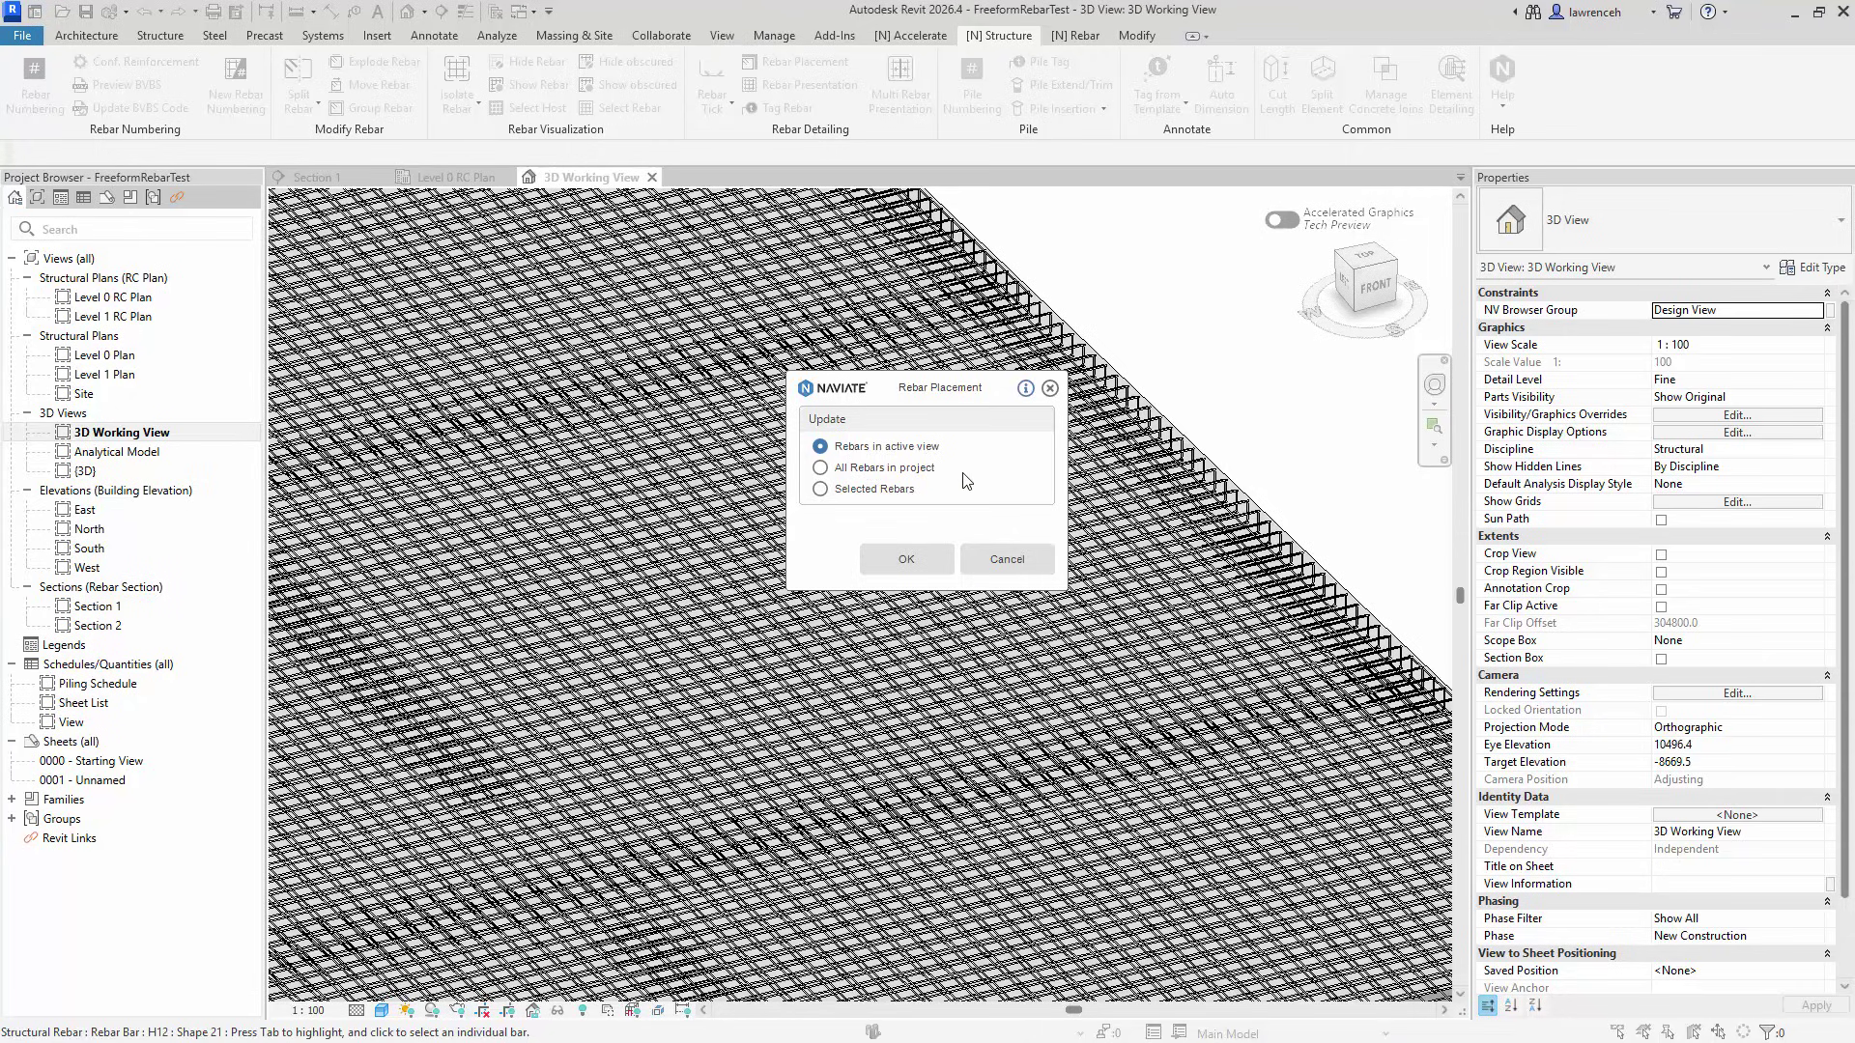
click(881, 469)
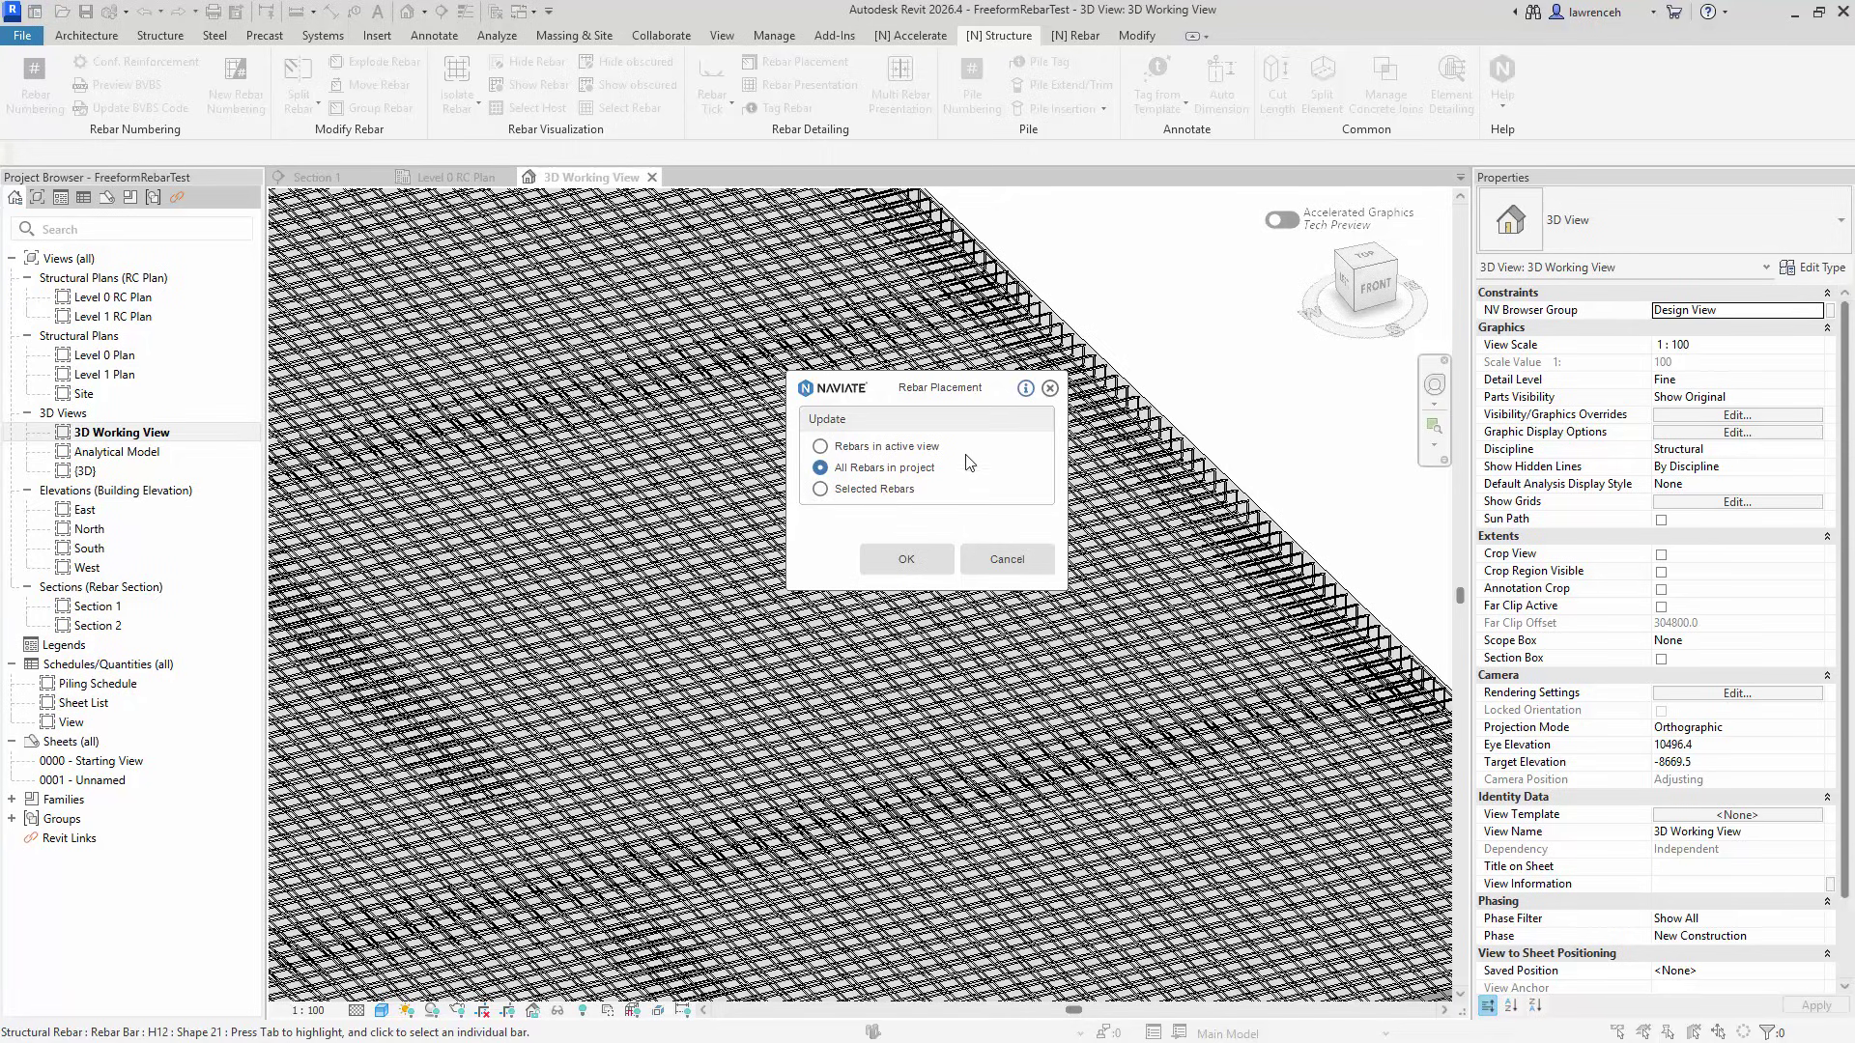
click(908, 560)
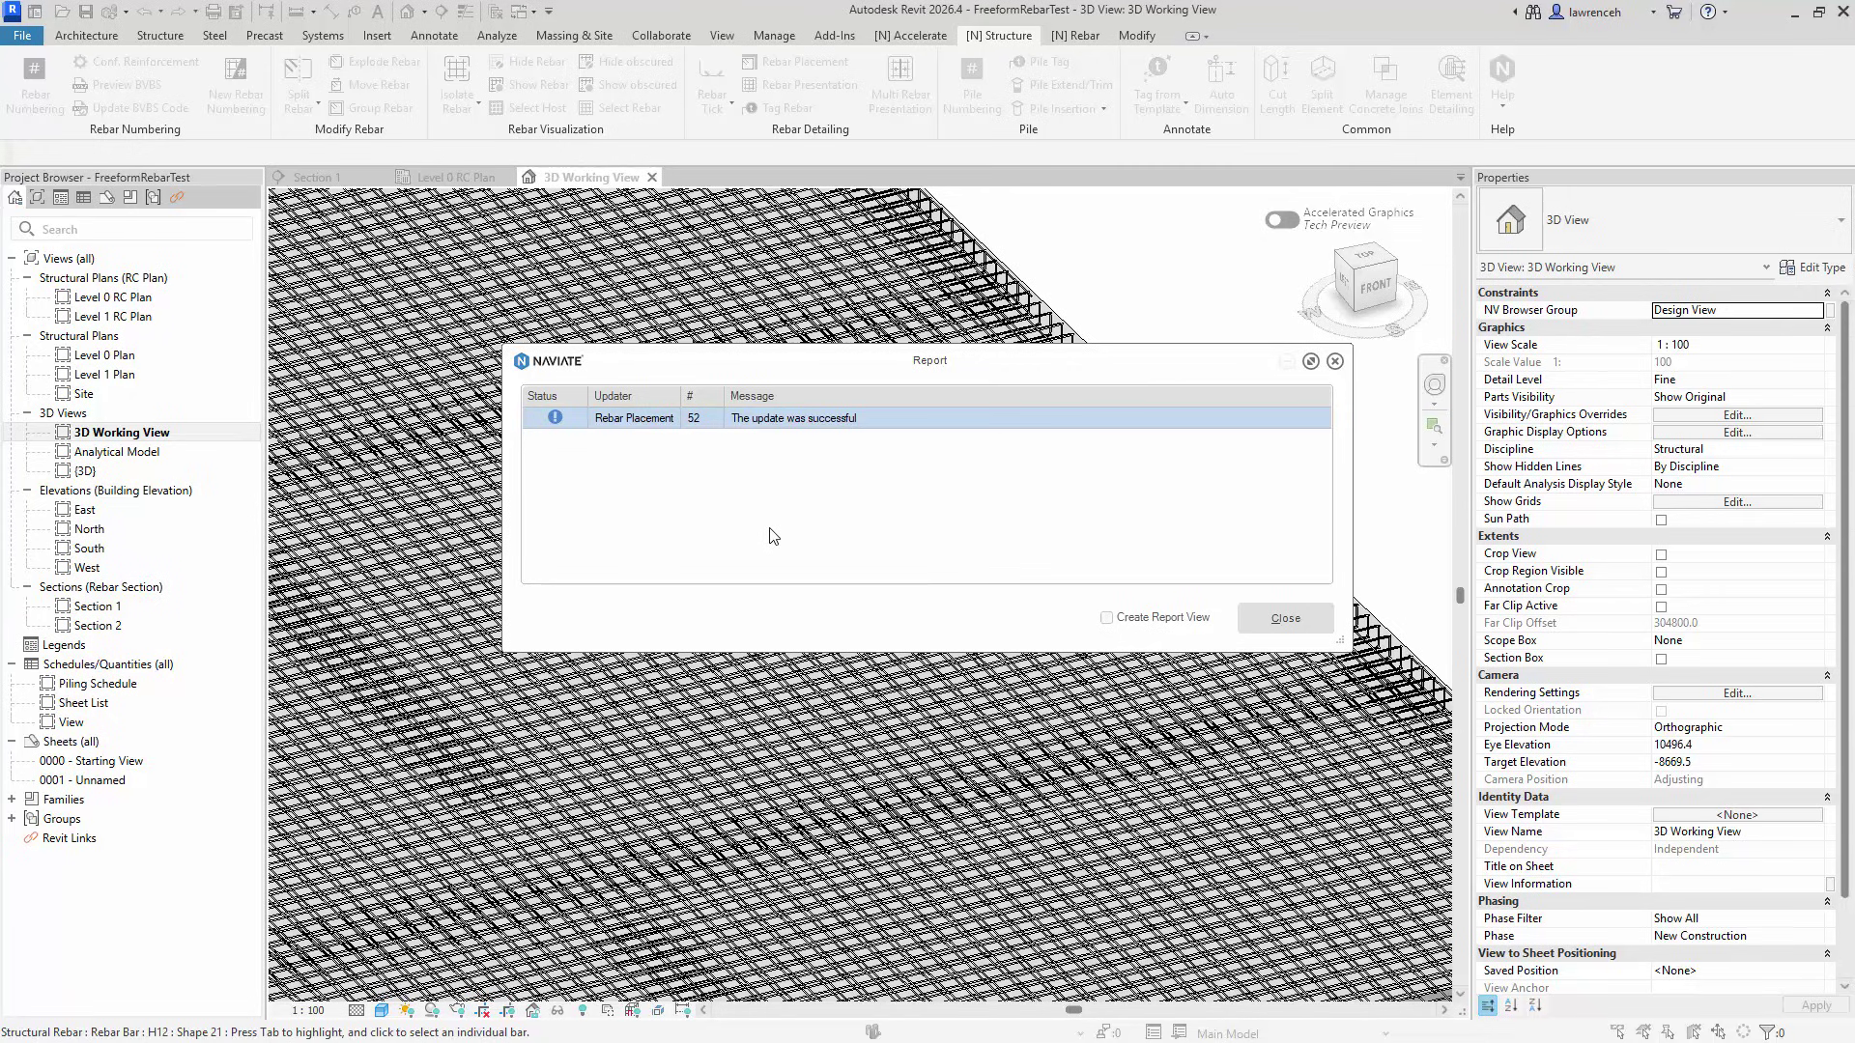
click(1248, 616)
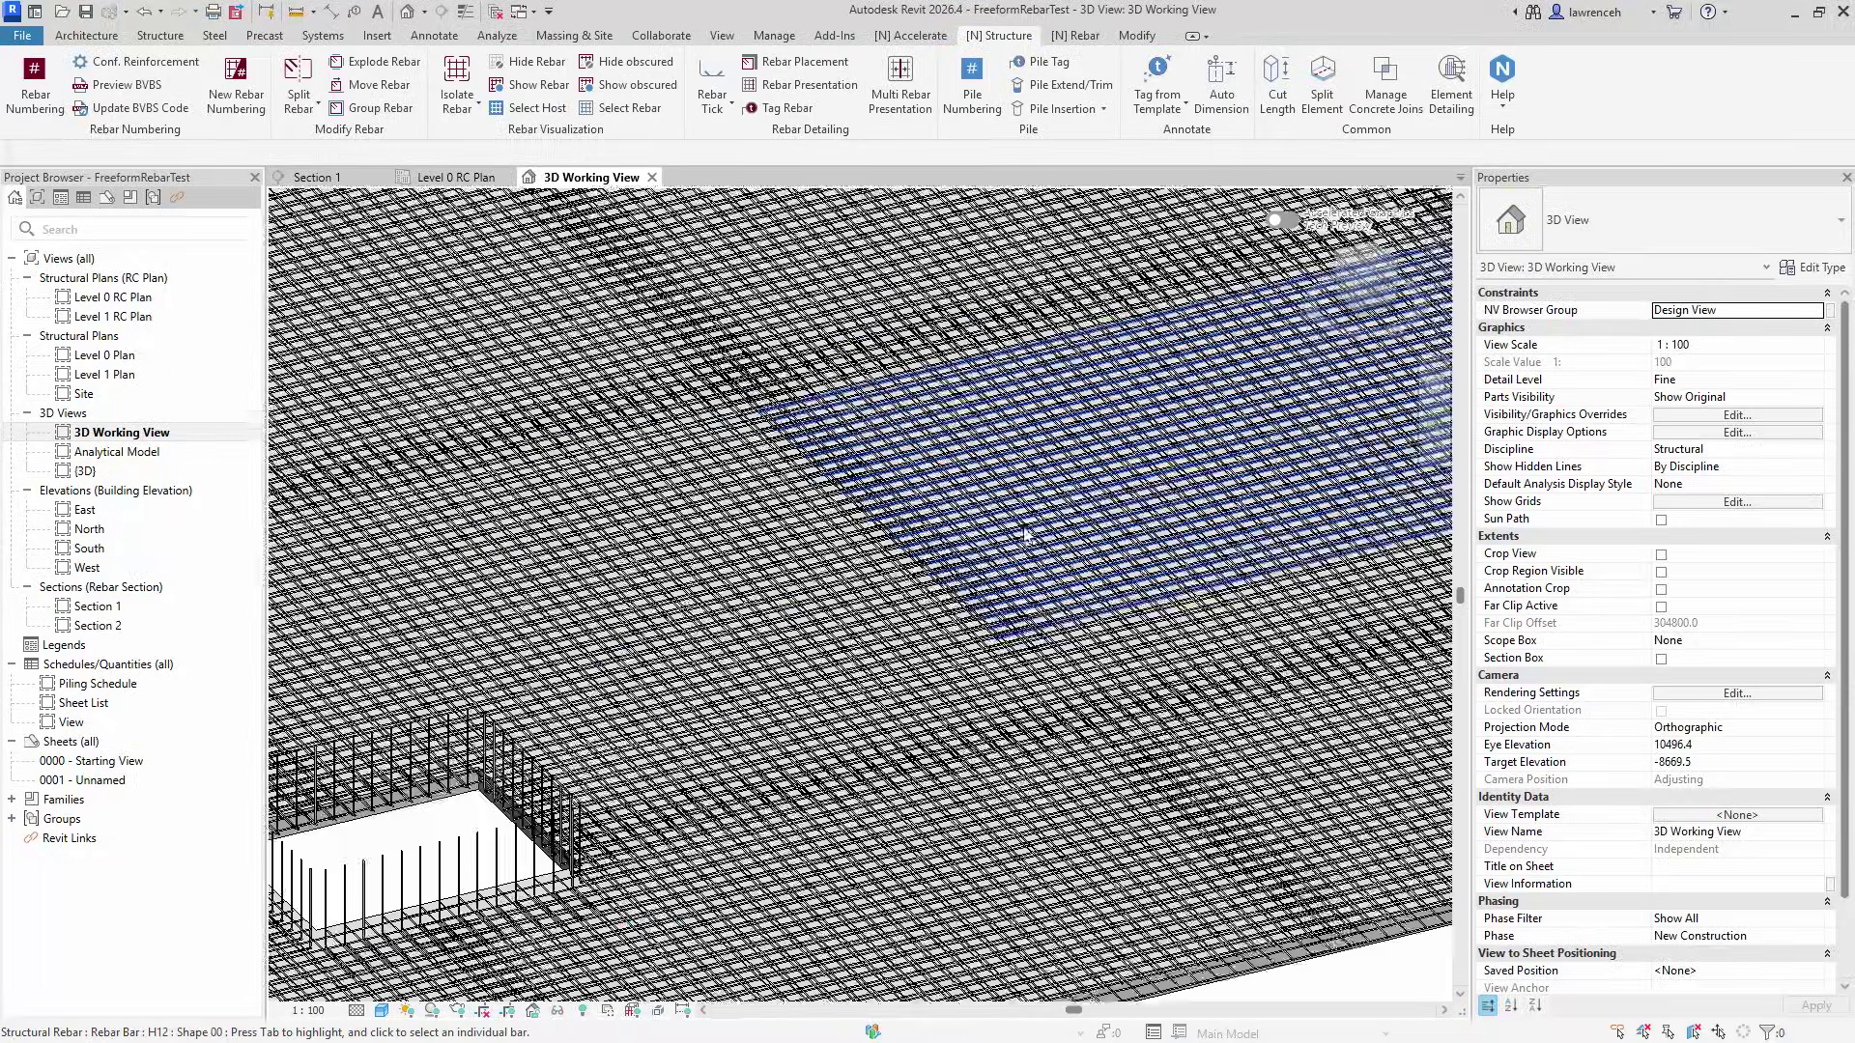
Step: Run Color Rebar on the 3D view and colour the bars by the NVRebarPlacement parameter
scroll(1024, 534, down, 3)
scroll(818, 644, up, 6)
middle_drag(649, 721, 981, 605)
click(1075, 36)
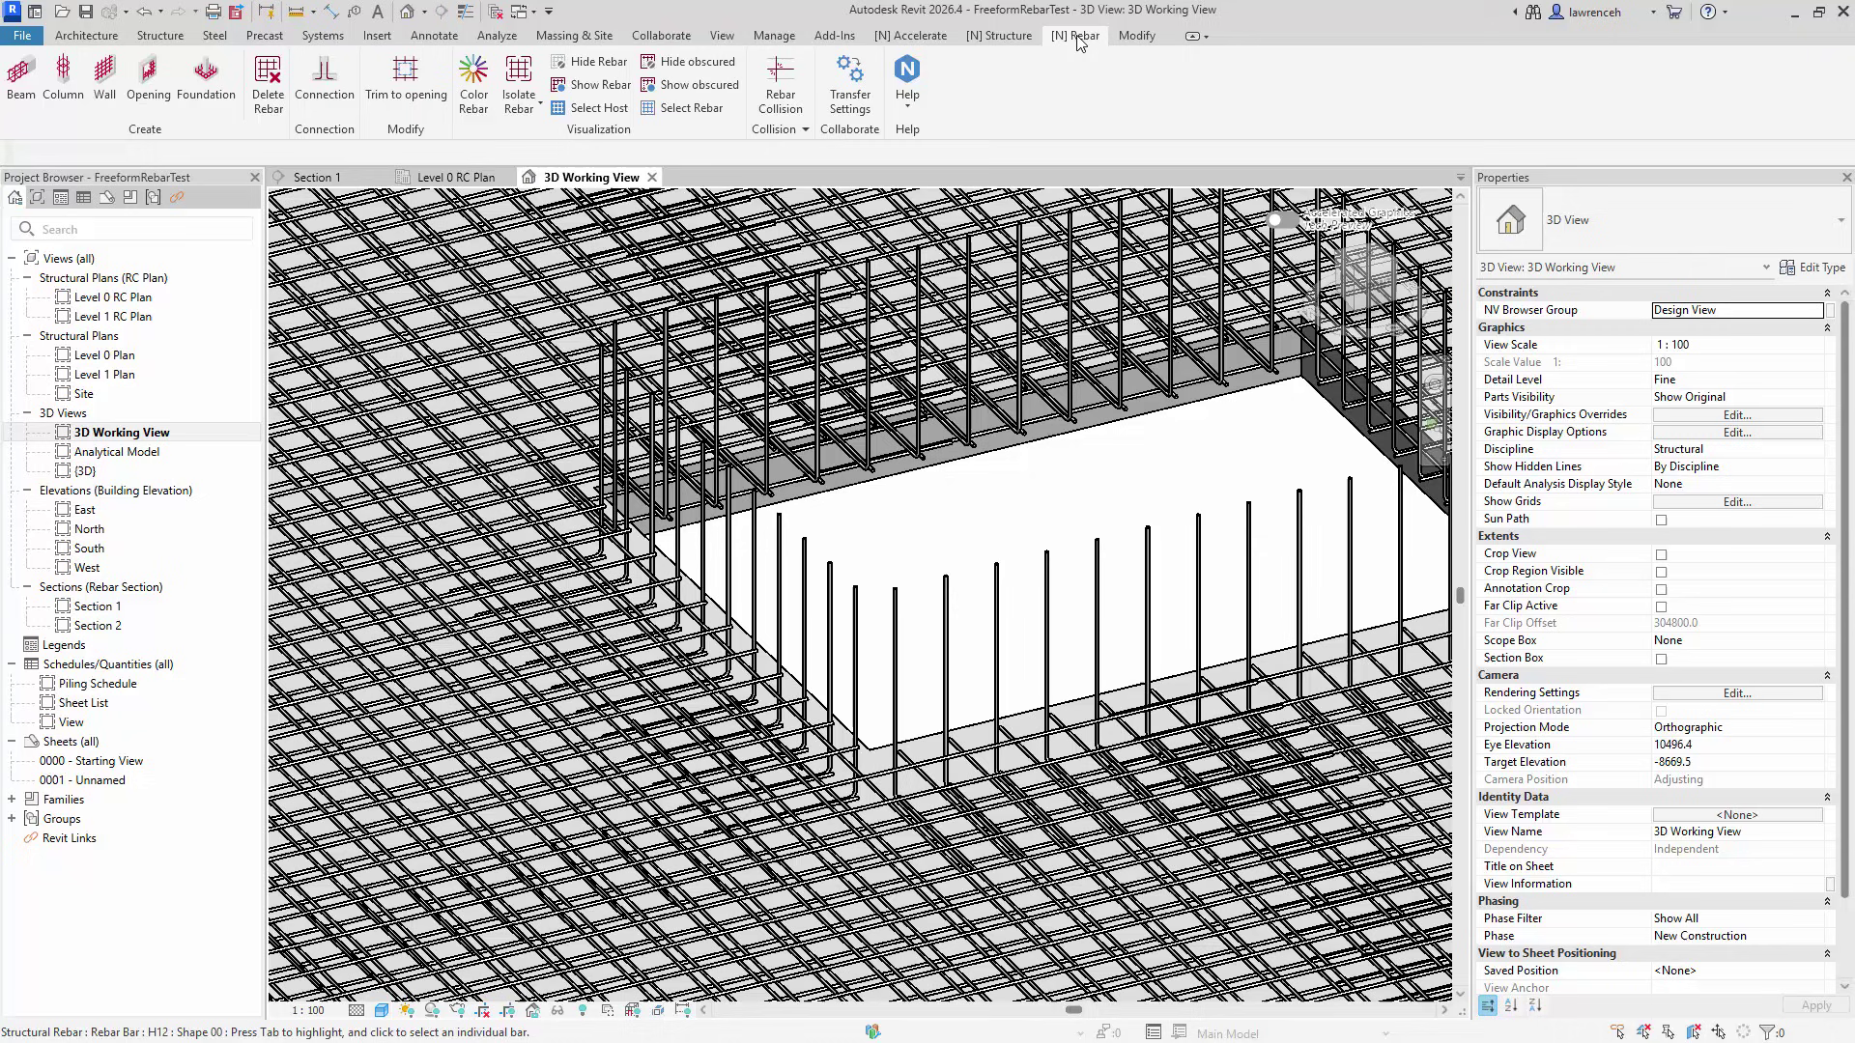
click(476, 92)
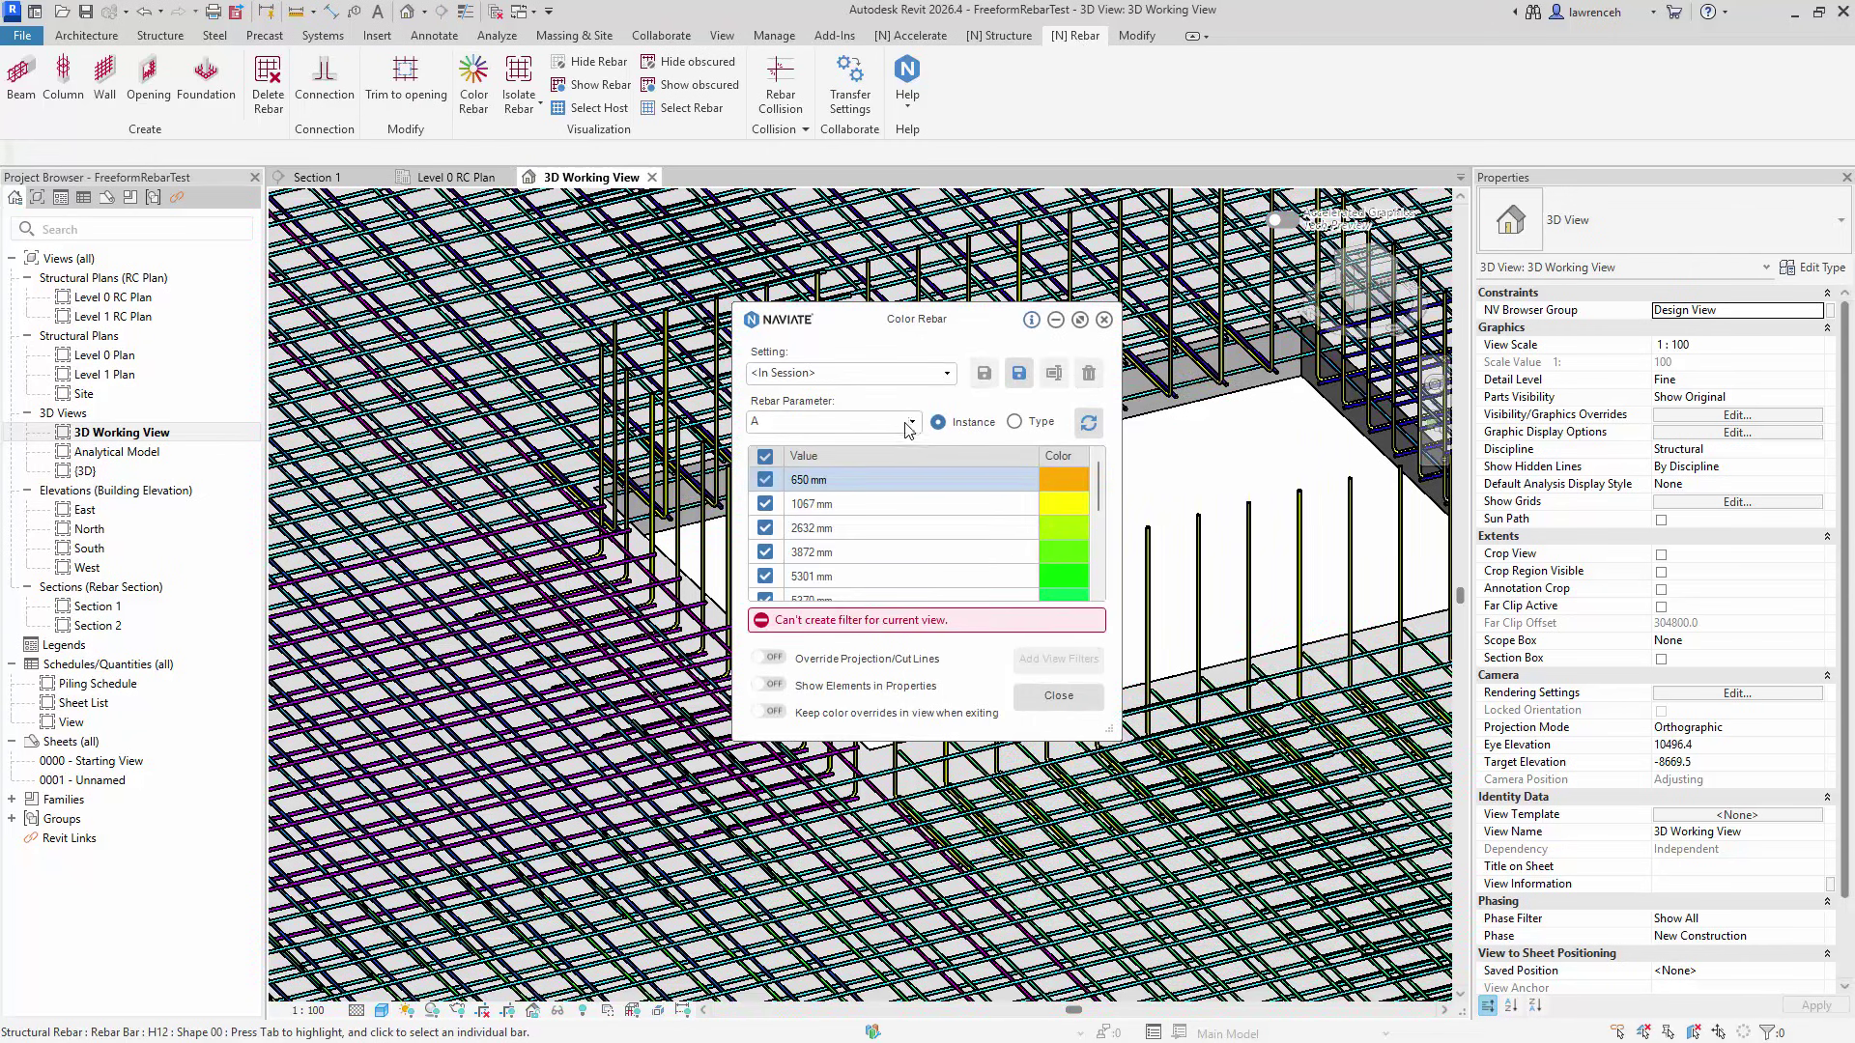
click(908, 423)
scroll(875, 493, down, 8)
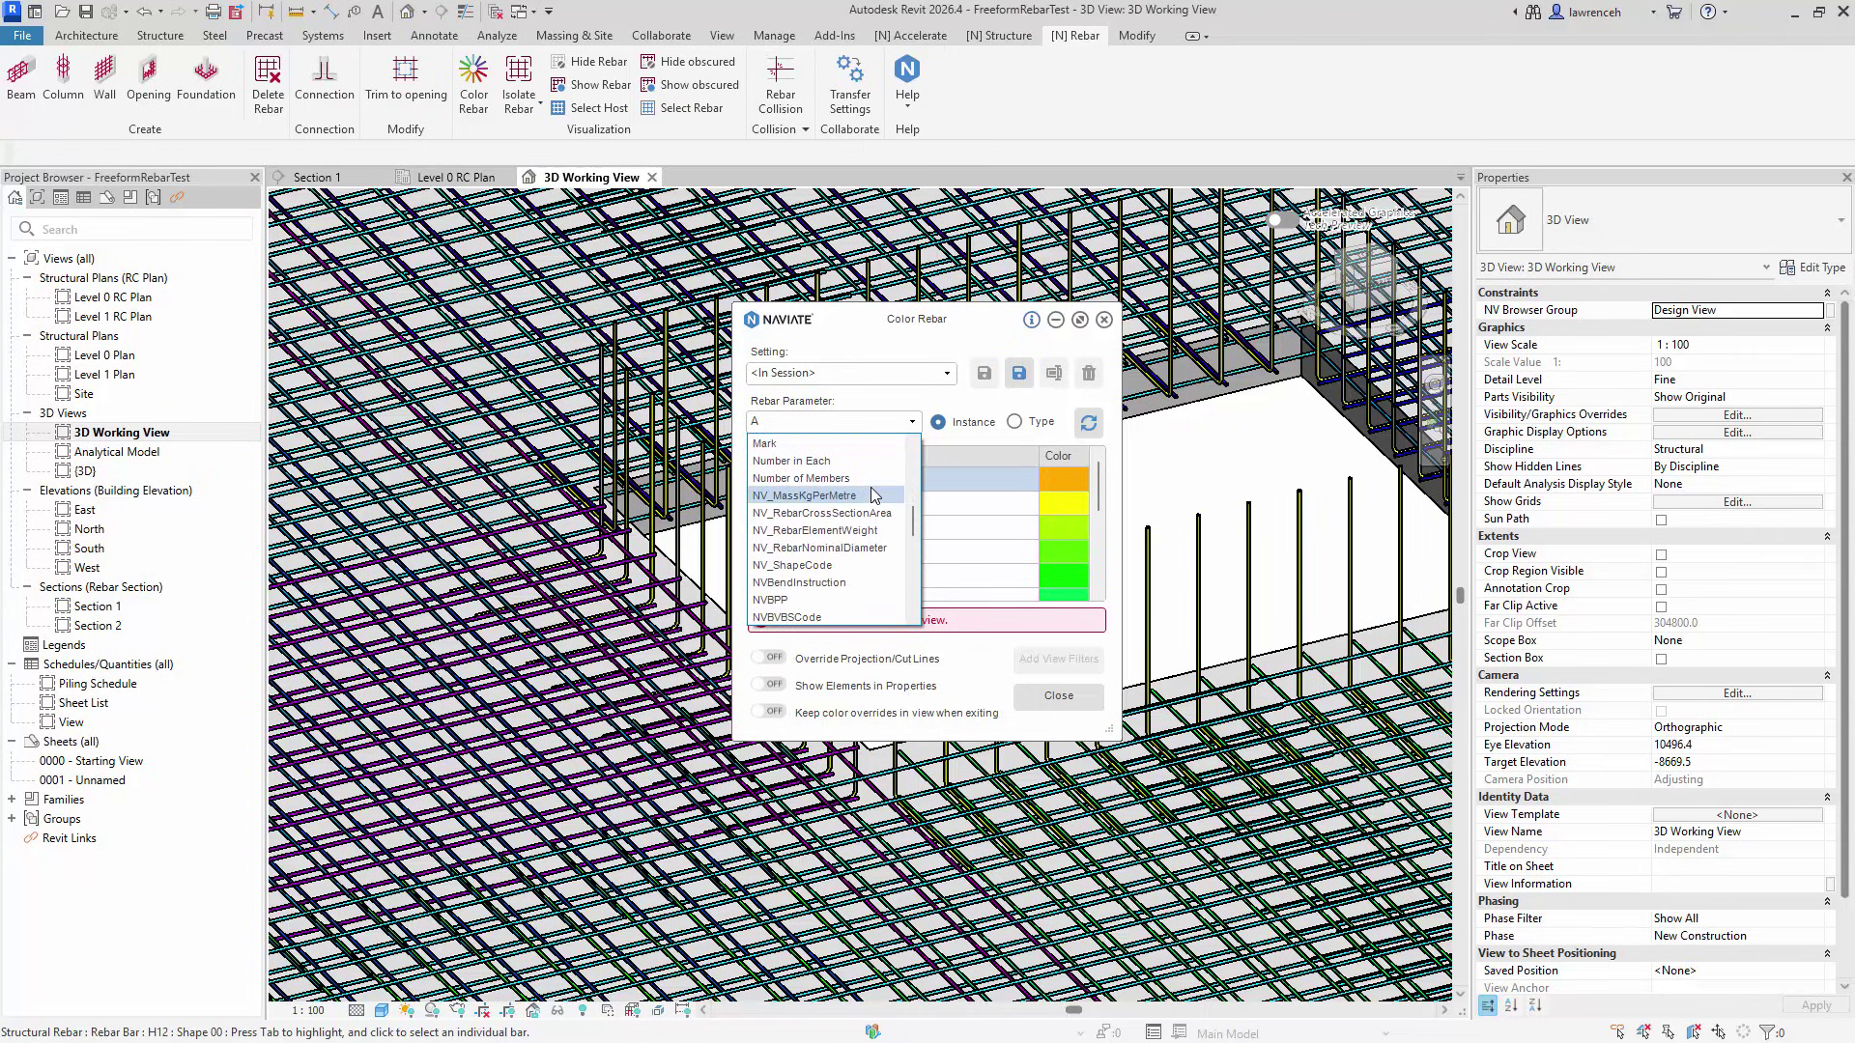
scroll(874, 494, down, 2)
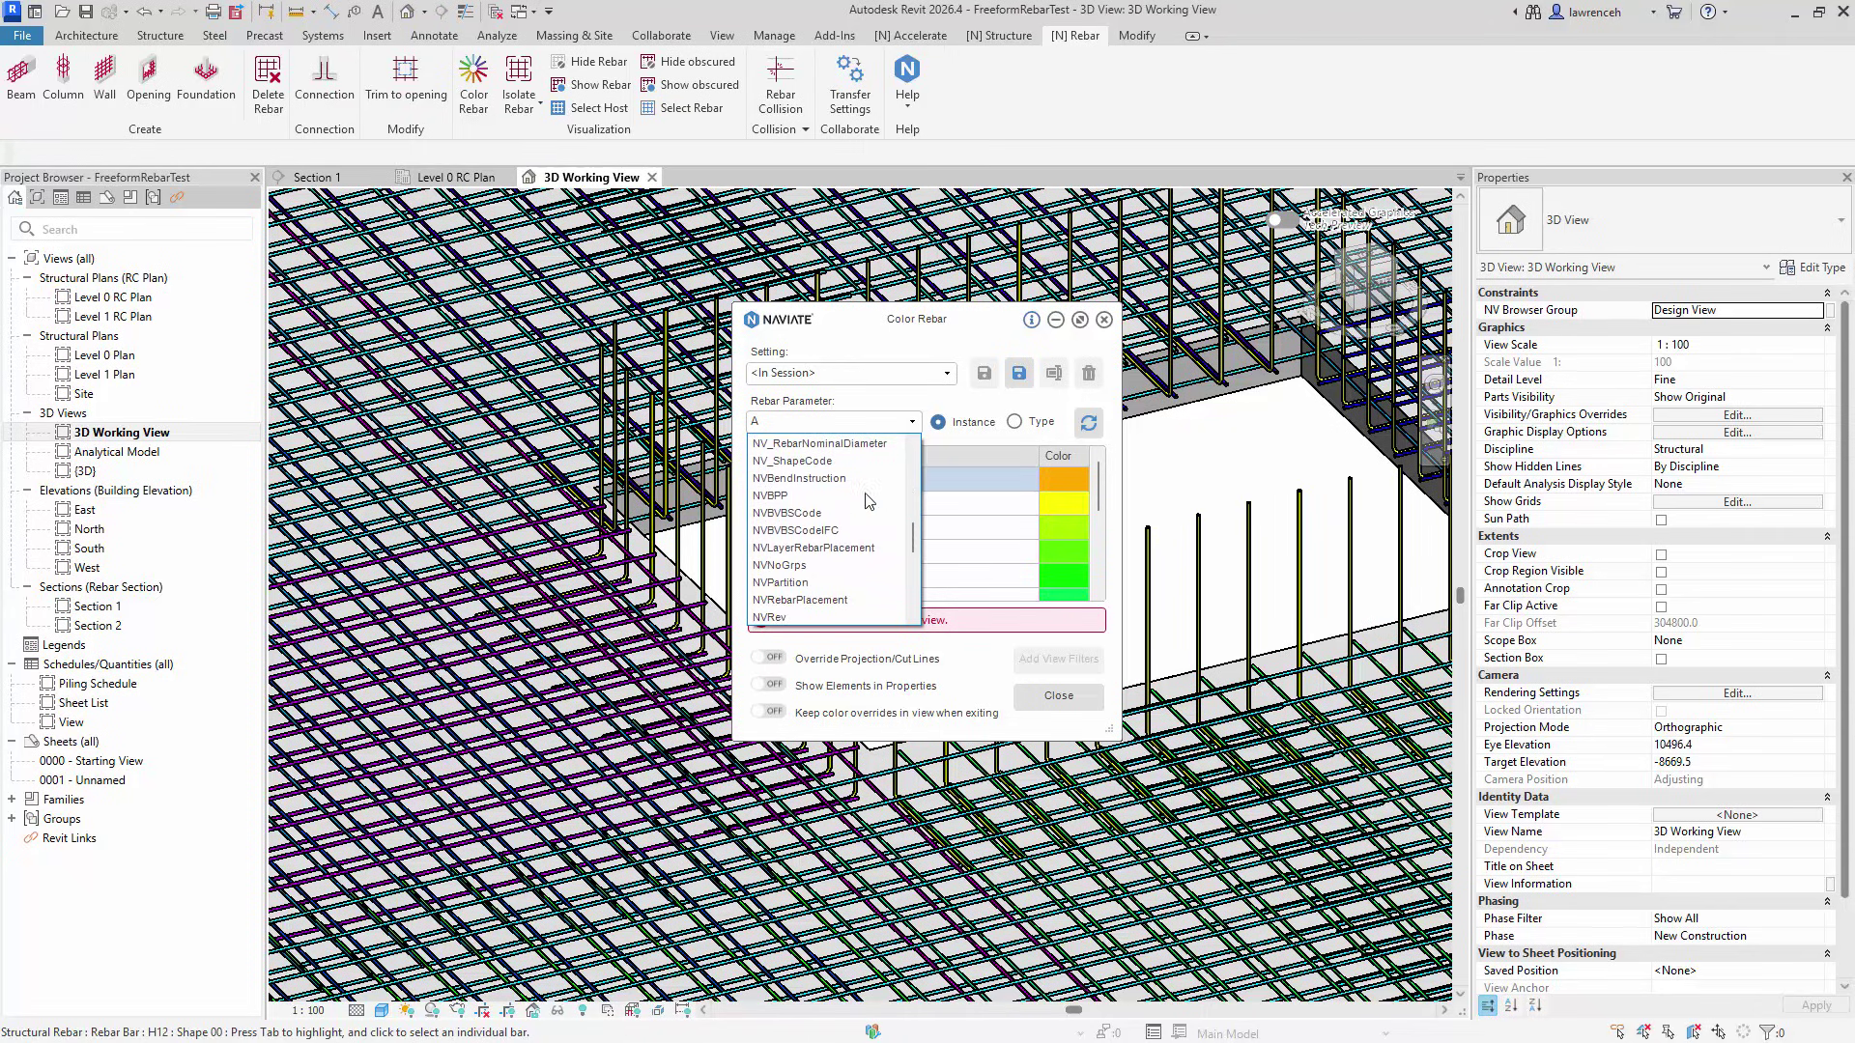
click(821, 600)
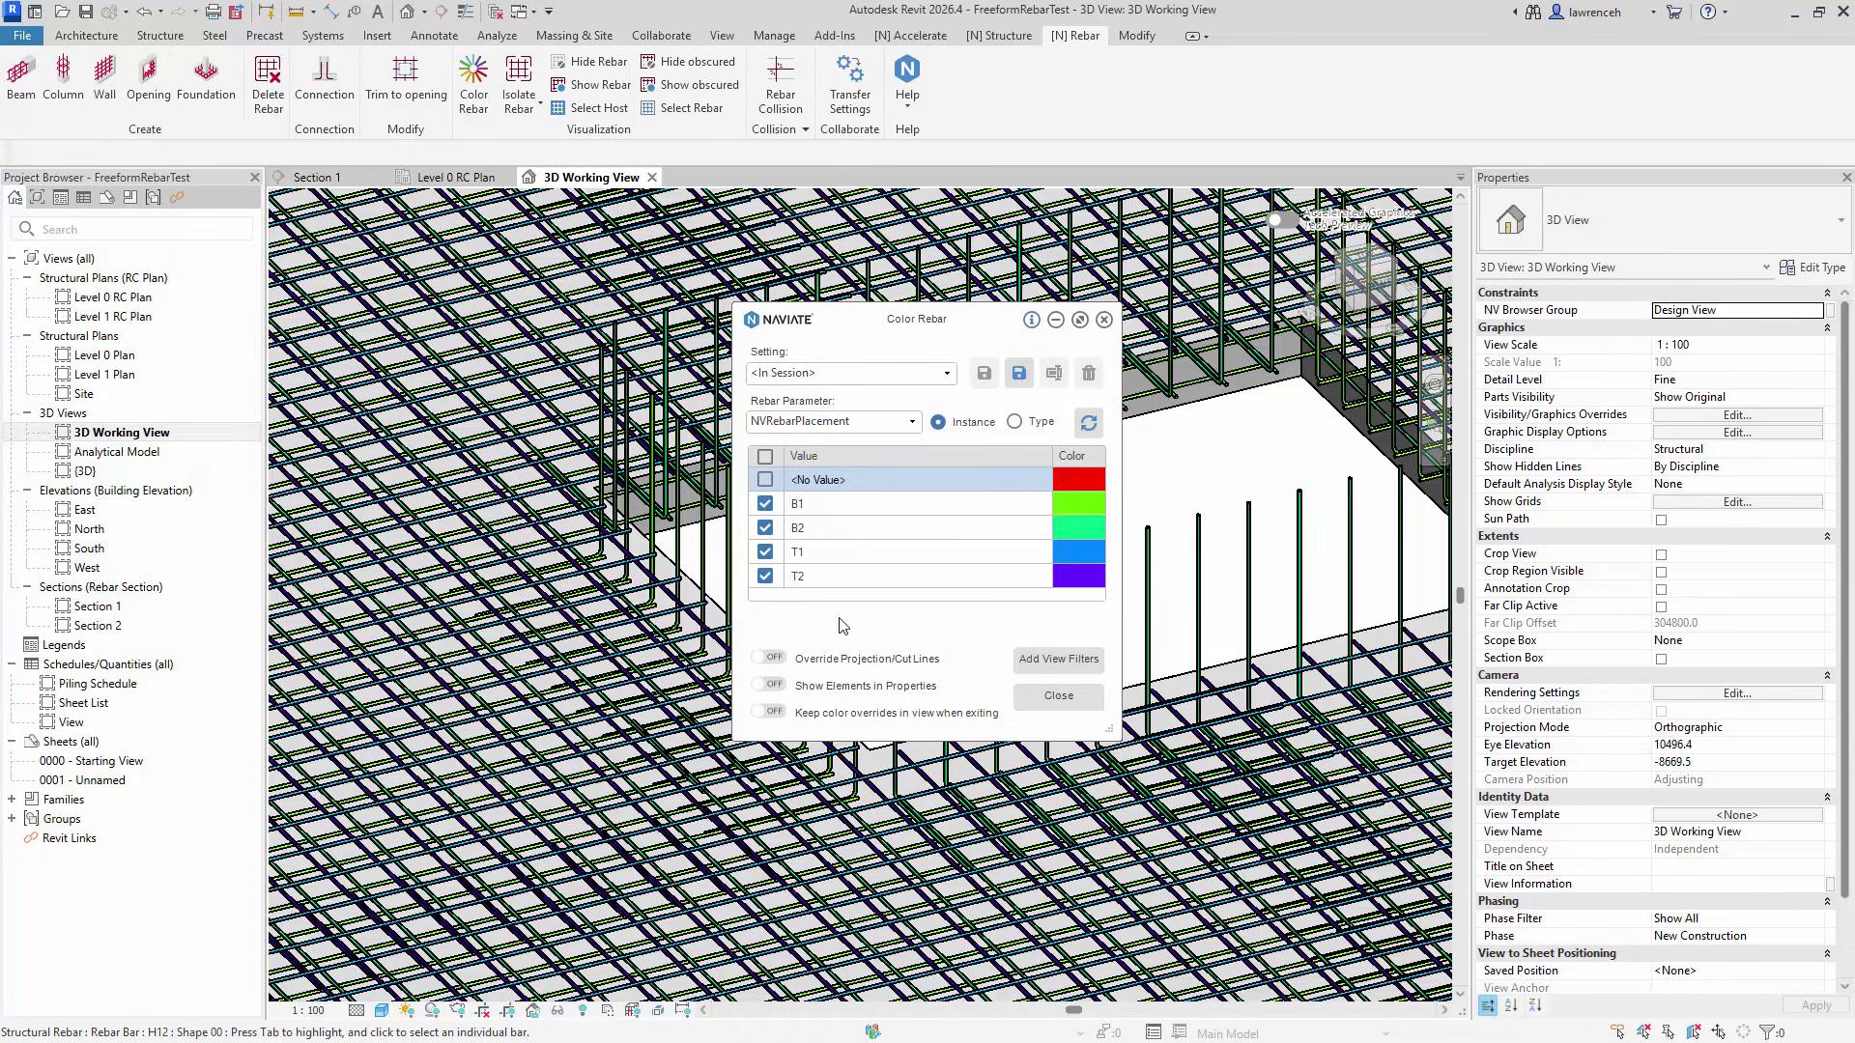
Step: Change the colour of the B1 placement value to yellow
click(1090, 503)
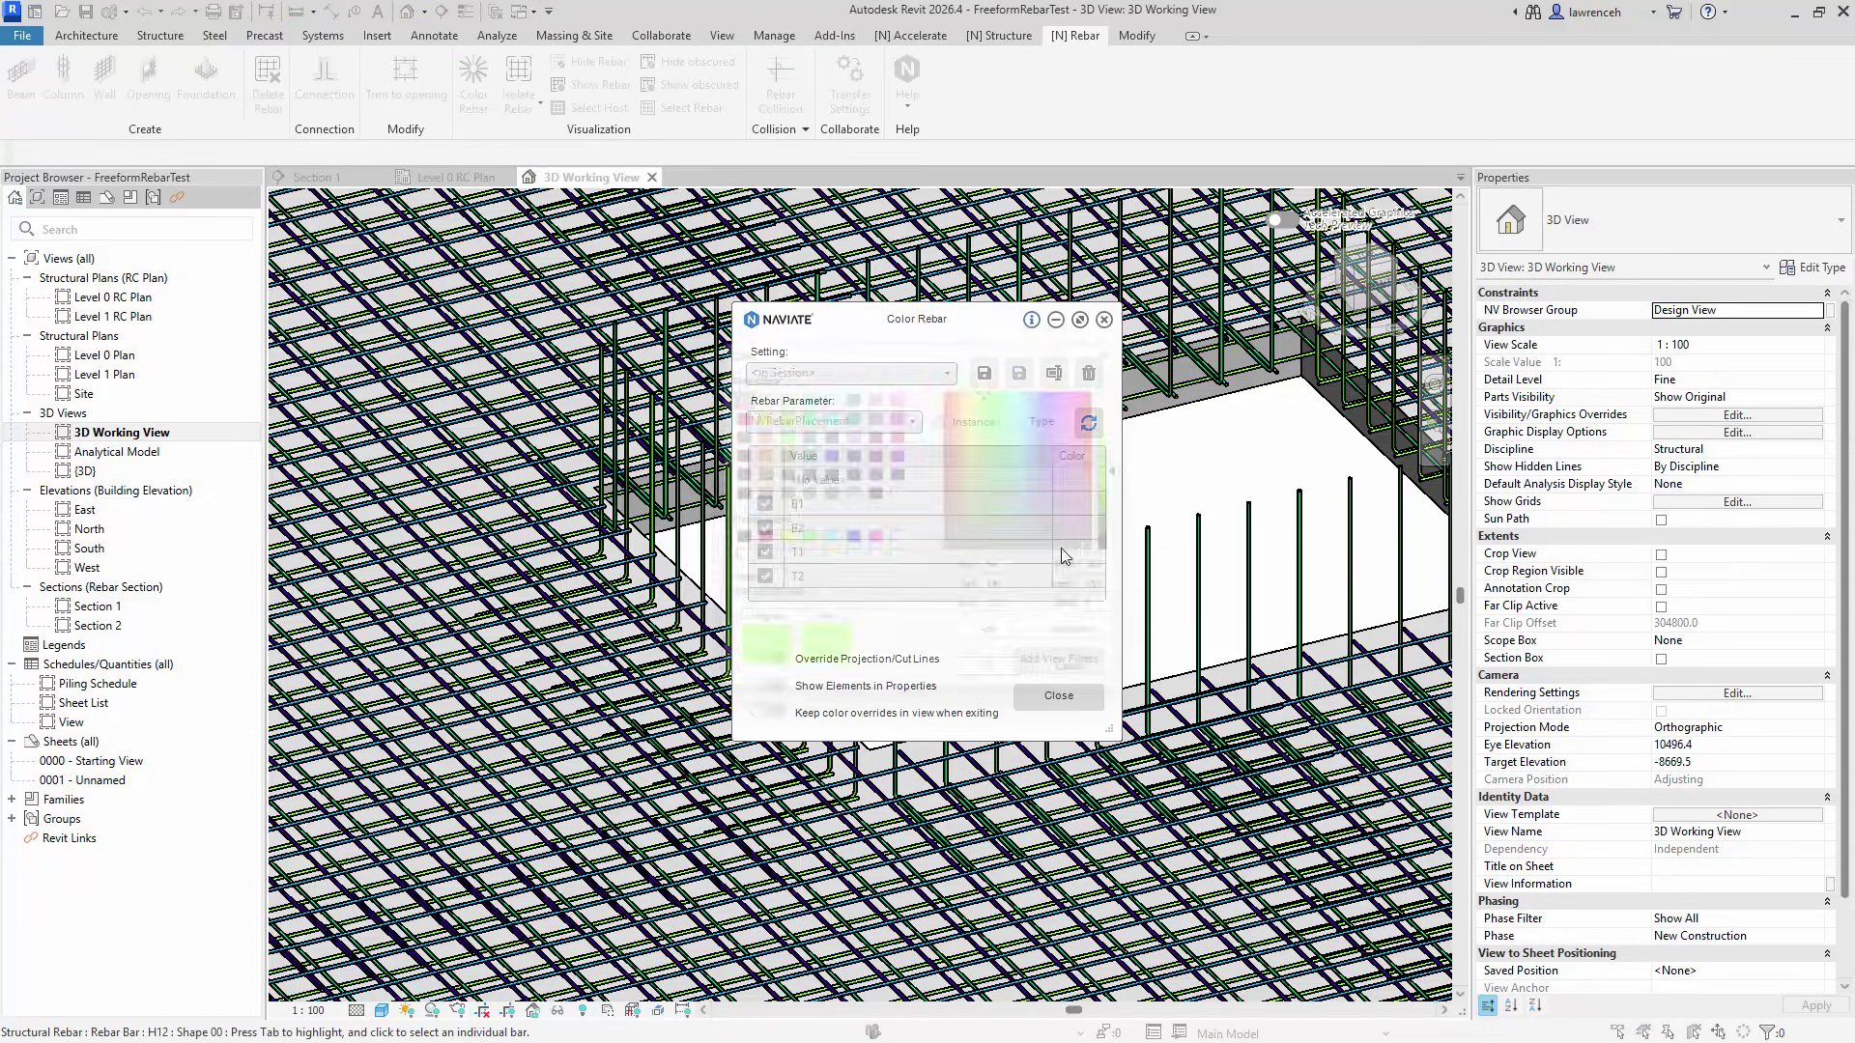
click(776, 543)
click(1026, 691)
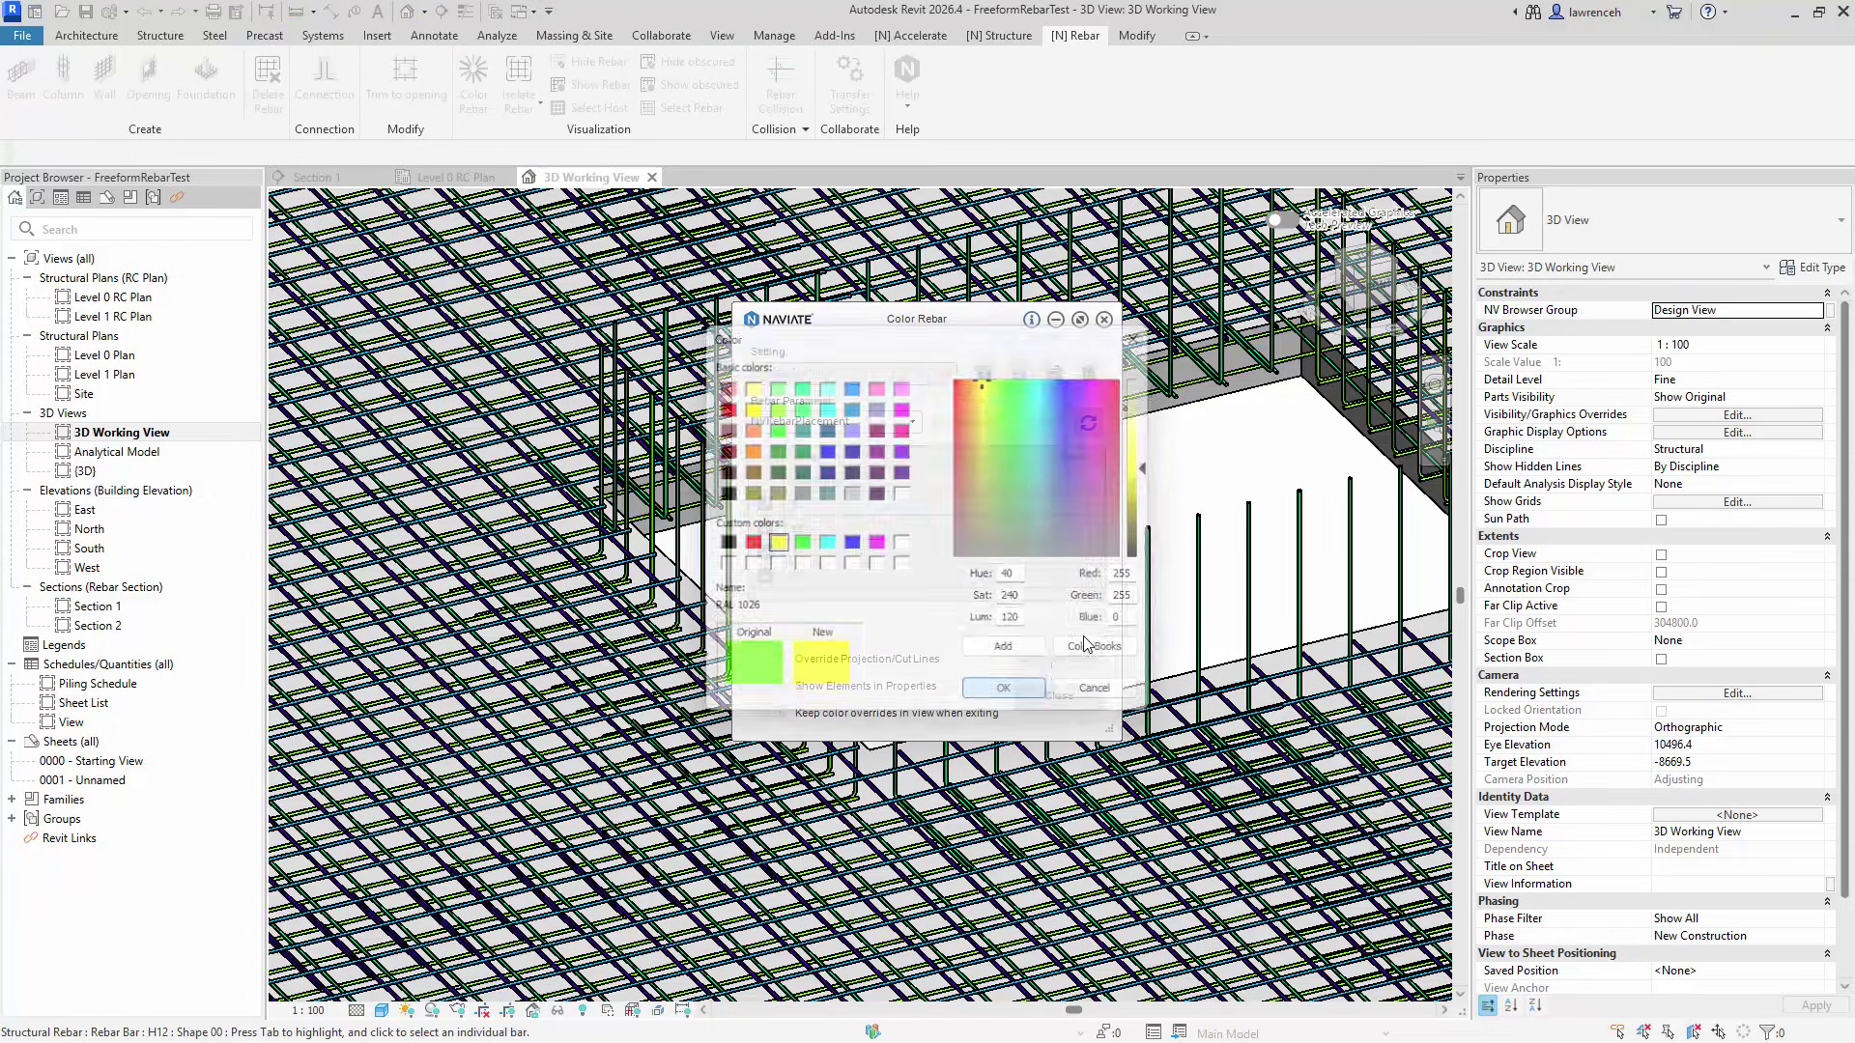
Step: Add view filters for the four included placement values to the 3D view and close Color Rebar
click(1063, 661)
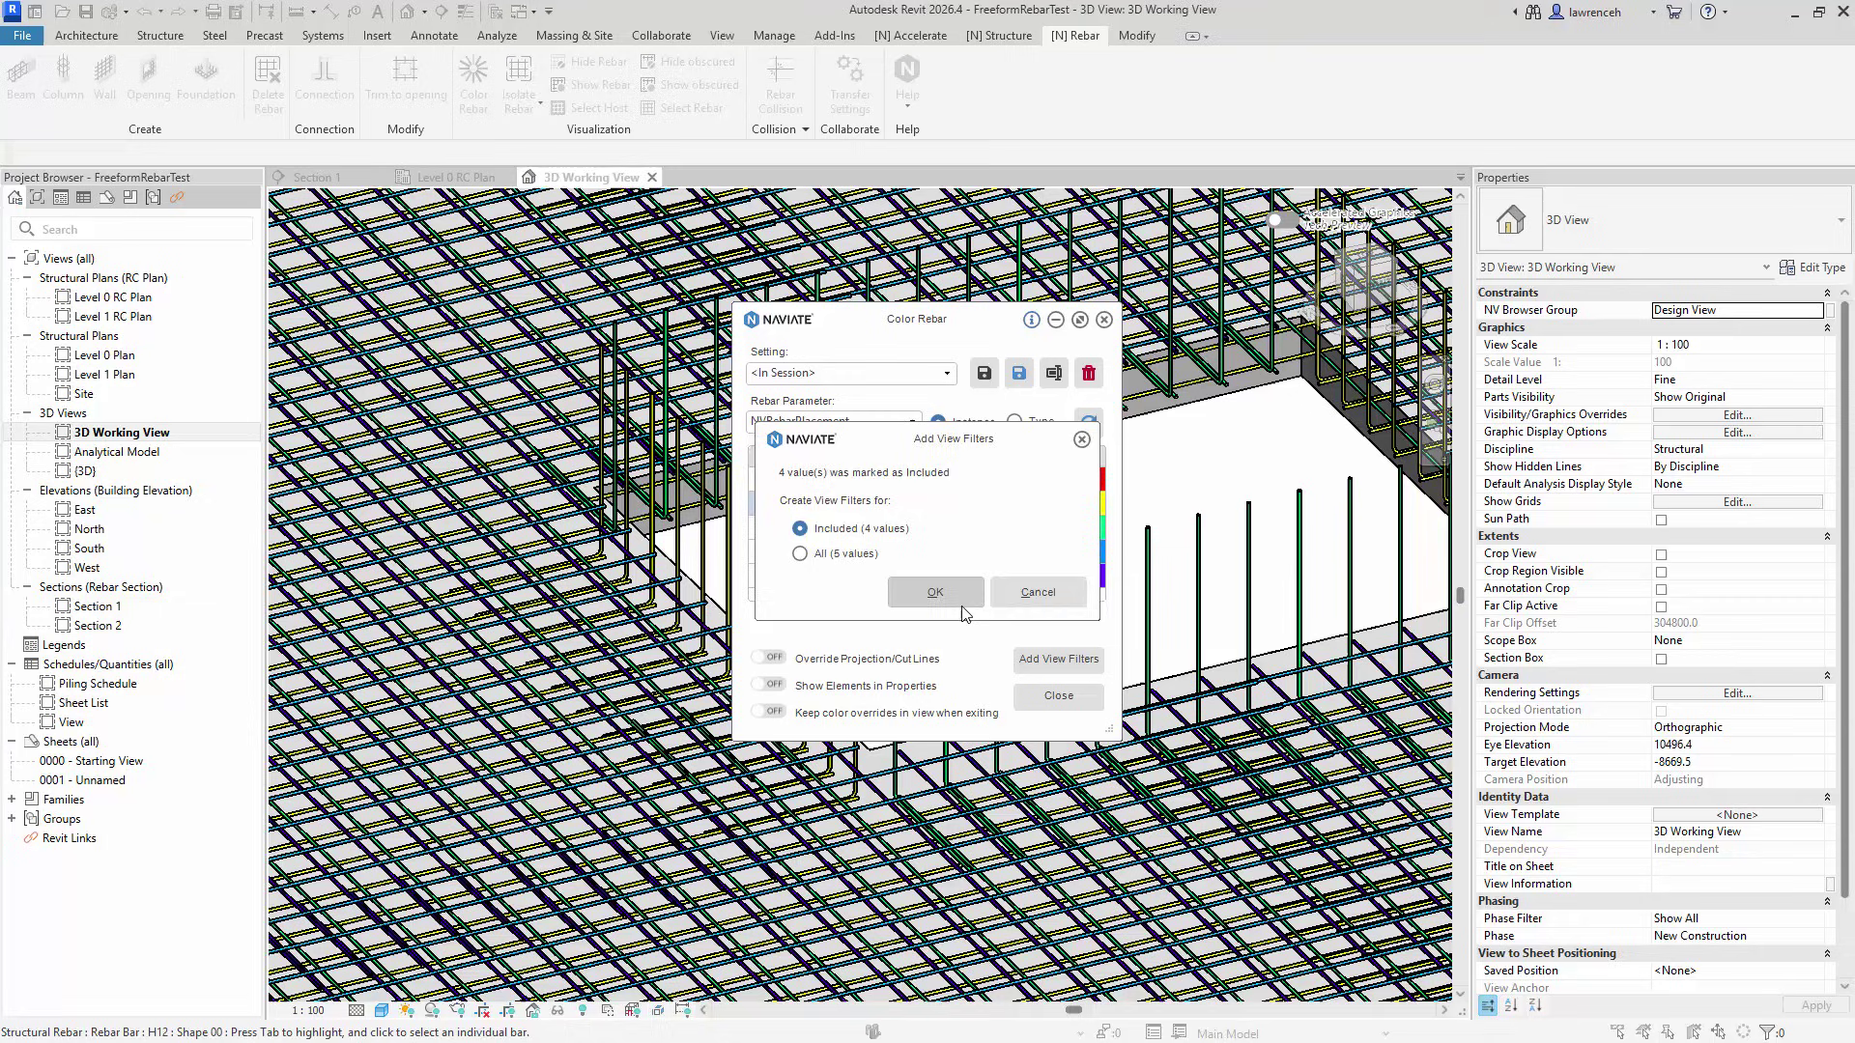
click(966, 597)
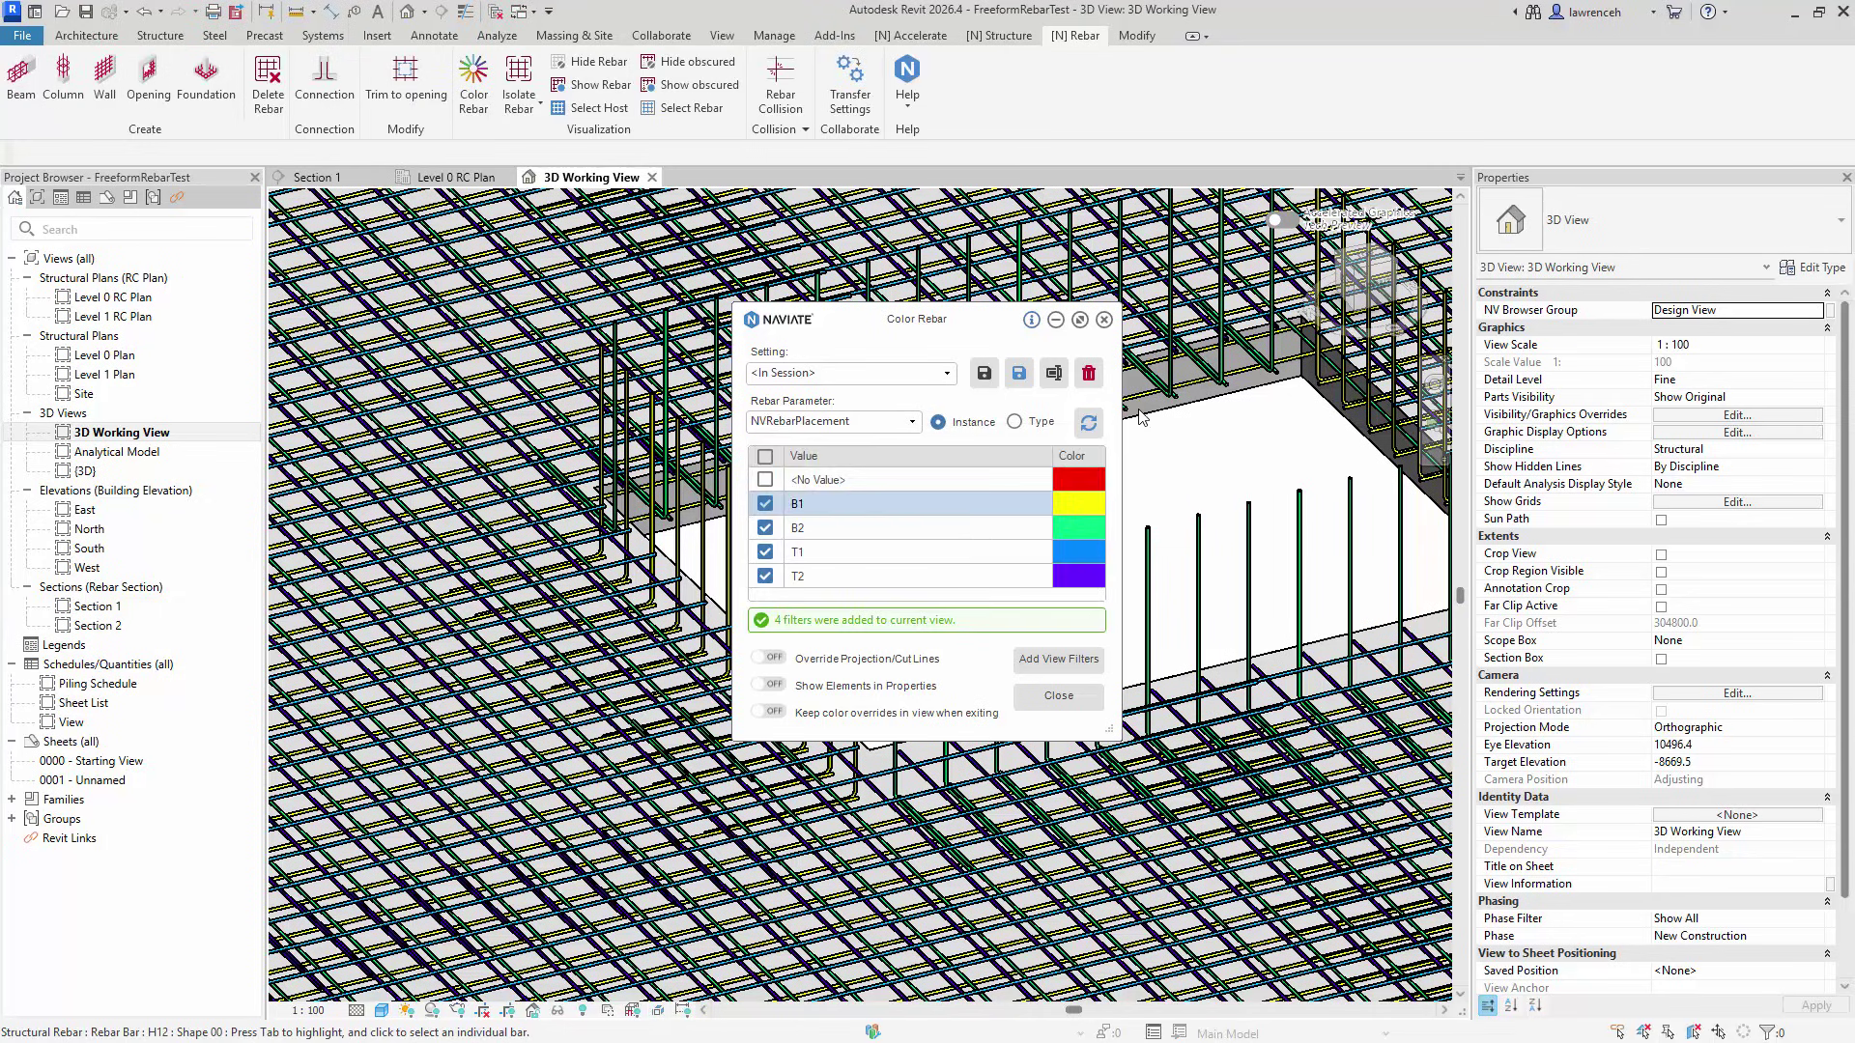
click(1104, 320)
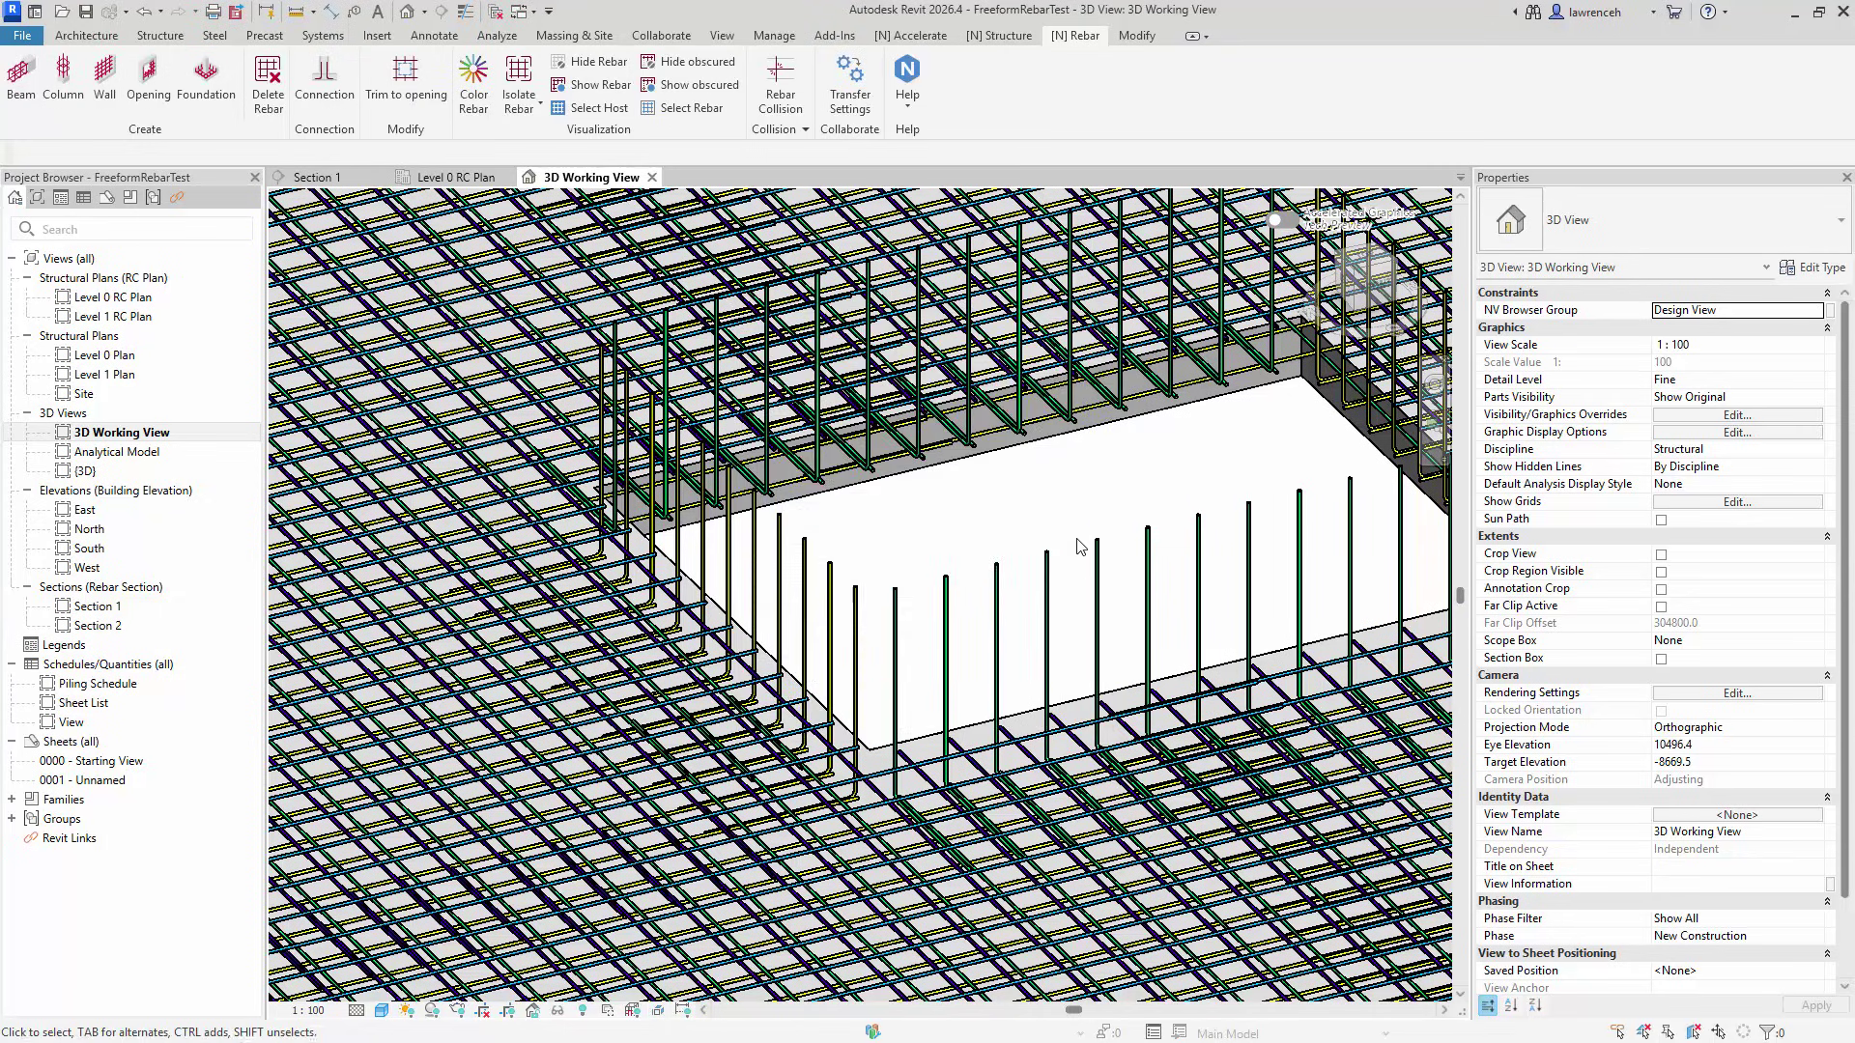
Step: Examine the layer colours of the bars around the opening and of the U-bars along the slab edge
shift+middle_drag(1082, 546, 913, 582)
scroll(868, 580, up, 4)
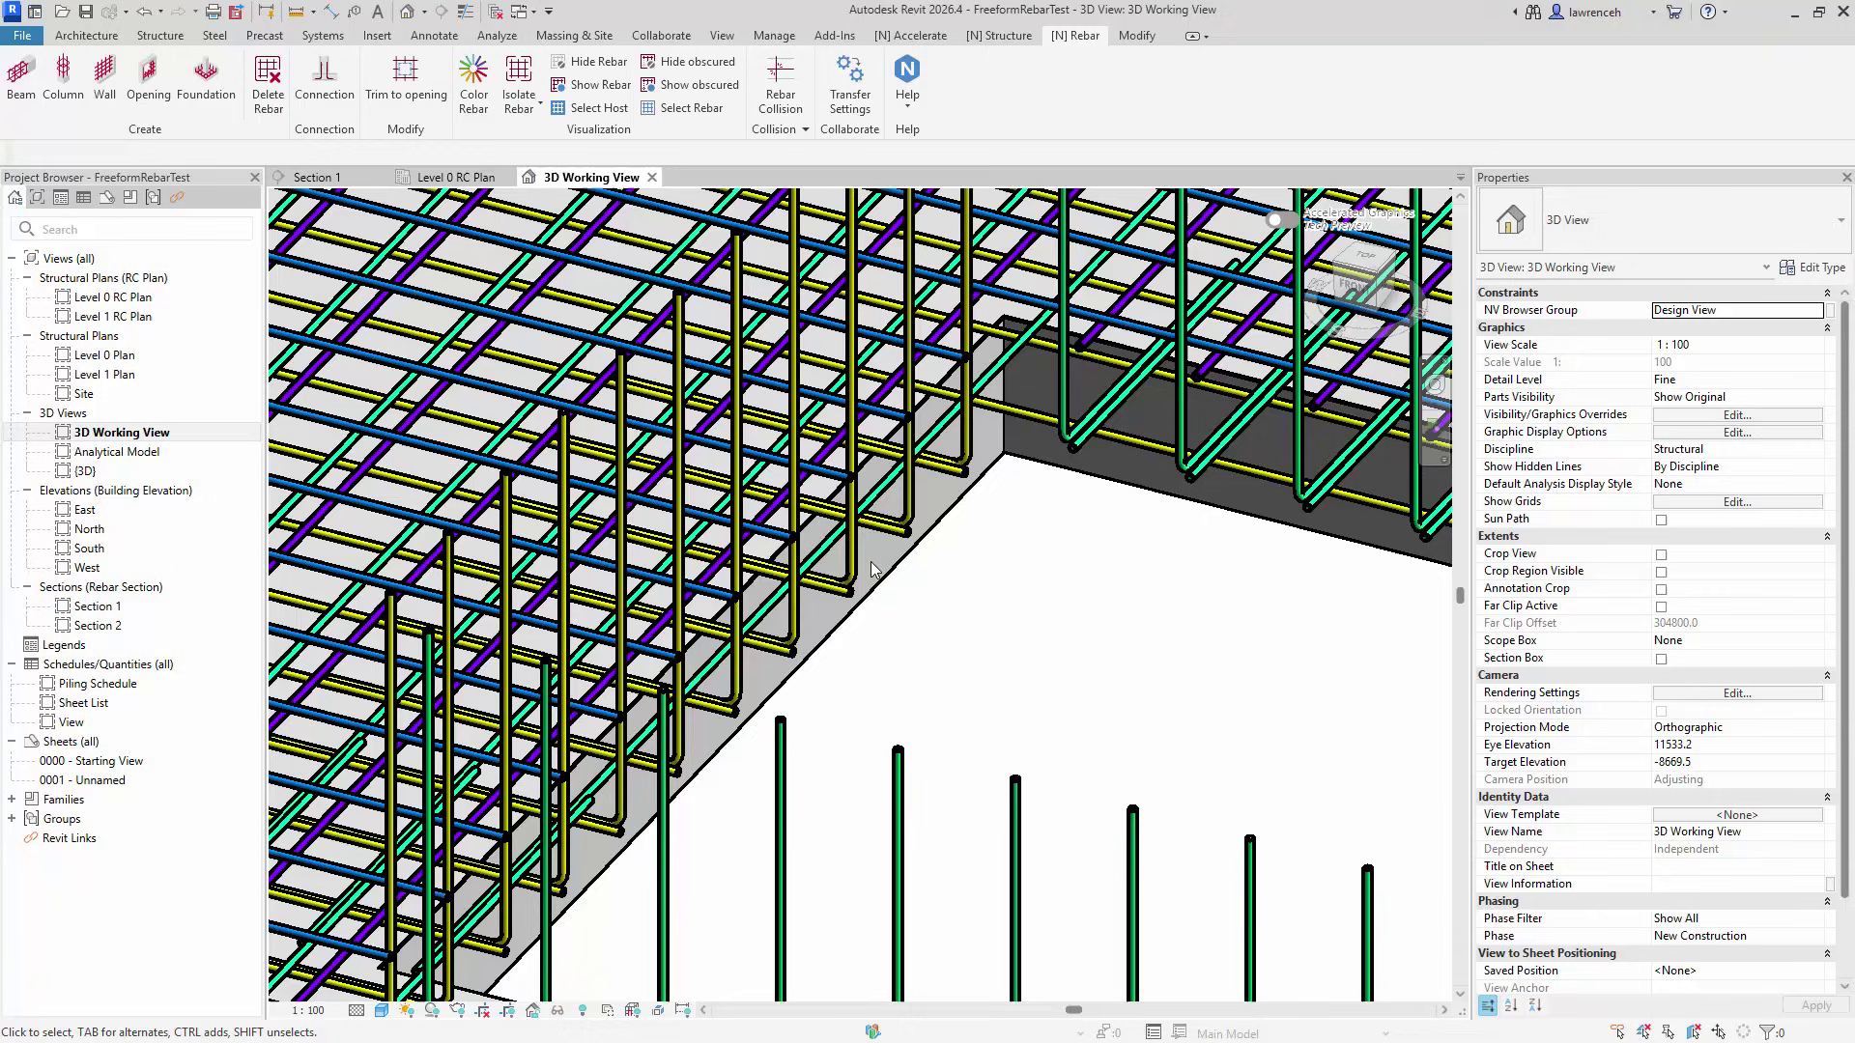
shift+middle_drag(871, 567, 859, 574)
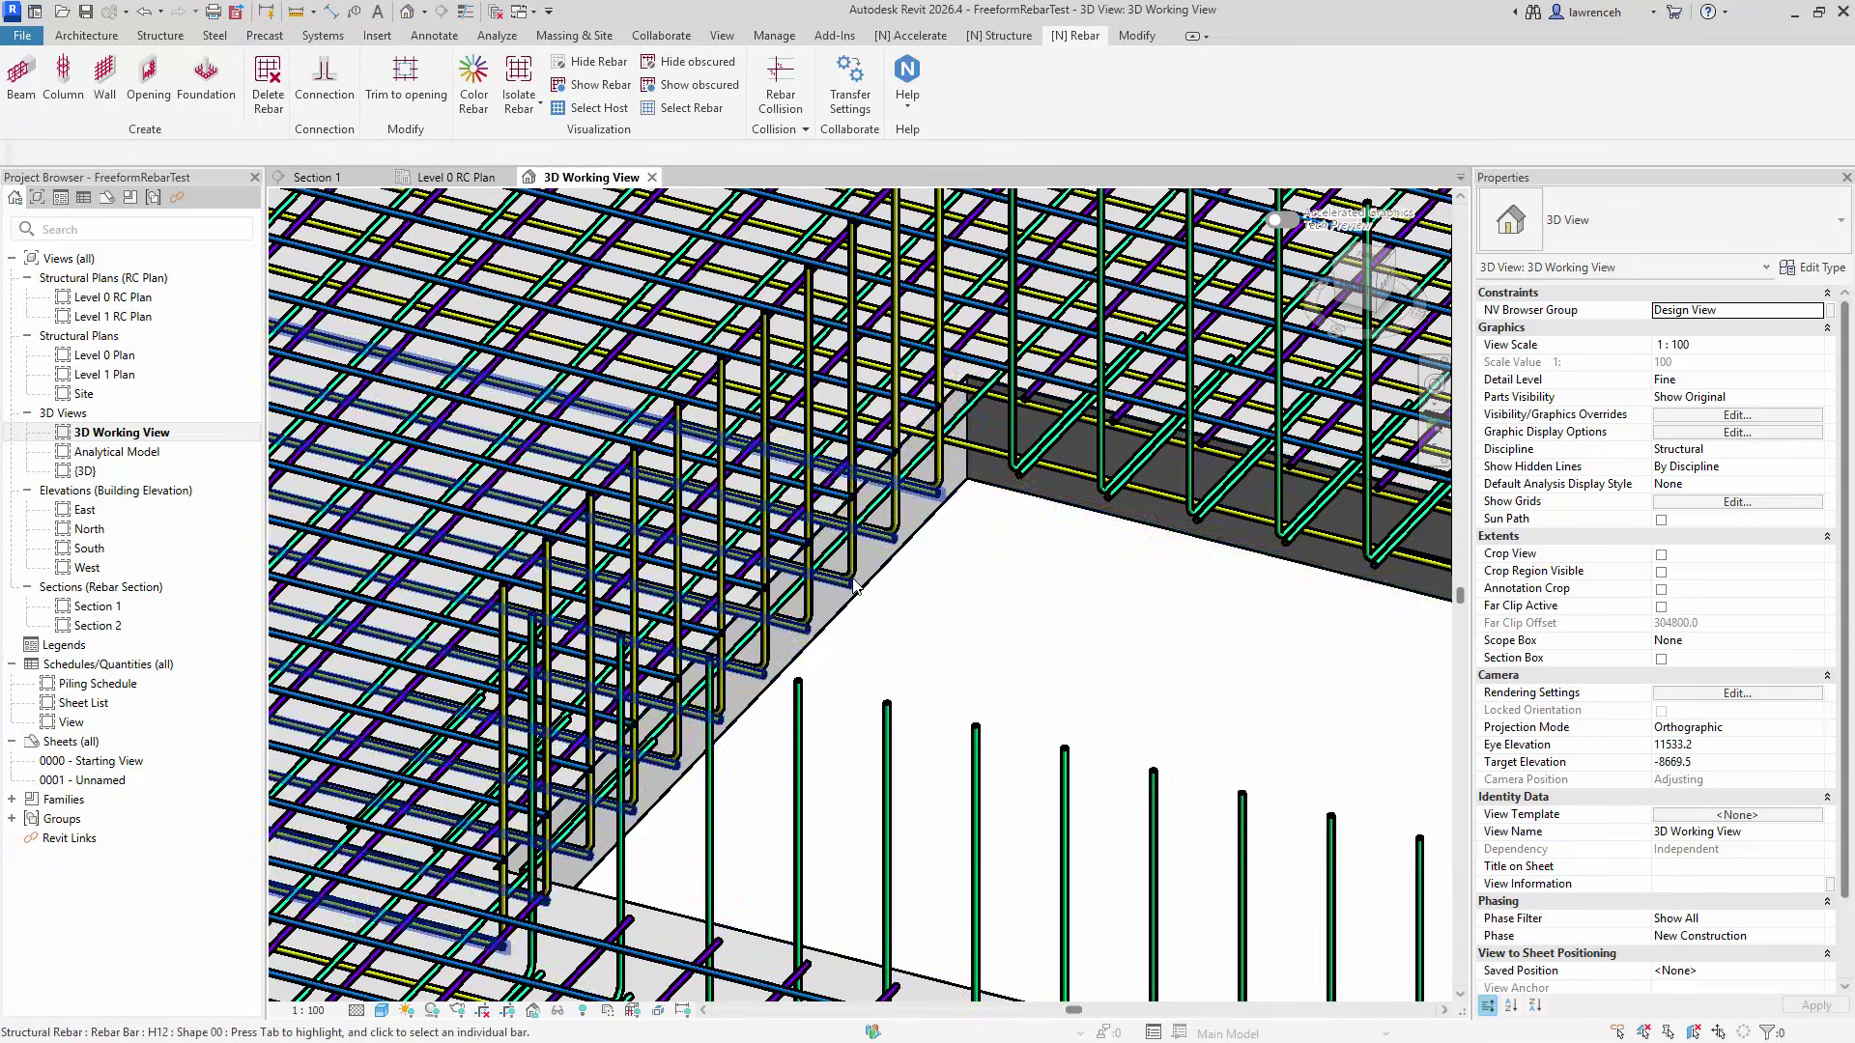
scroll(875, 570, up, 4)
scroll(875, 568, down, 3)
shift+middle_drag(1118, 473, 953, 645)
scroll(957, 590, down, 5)
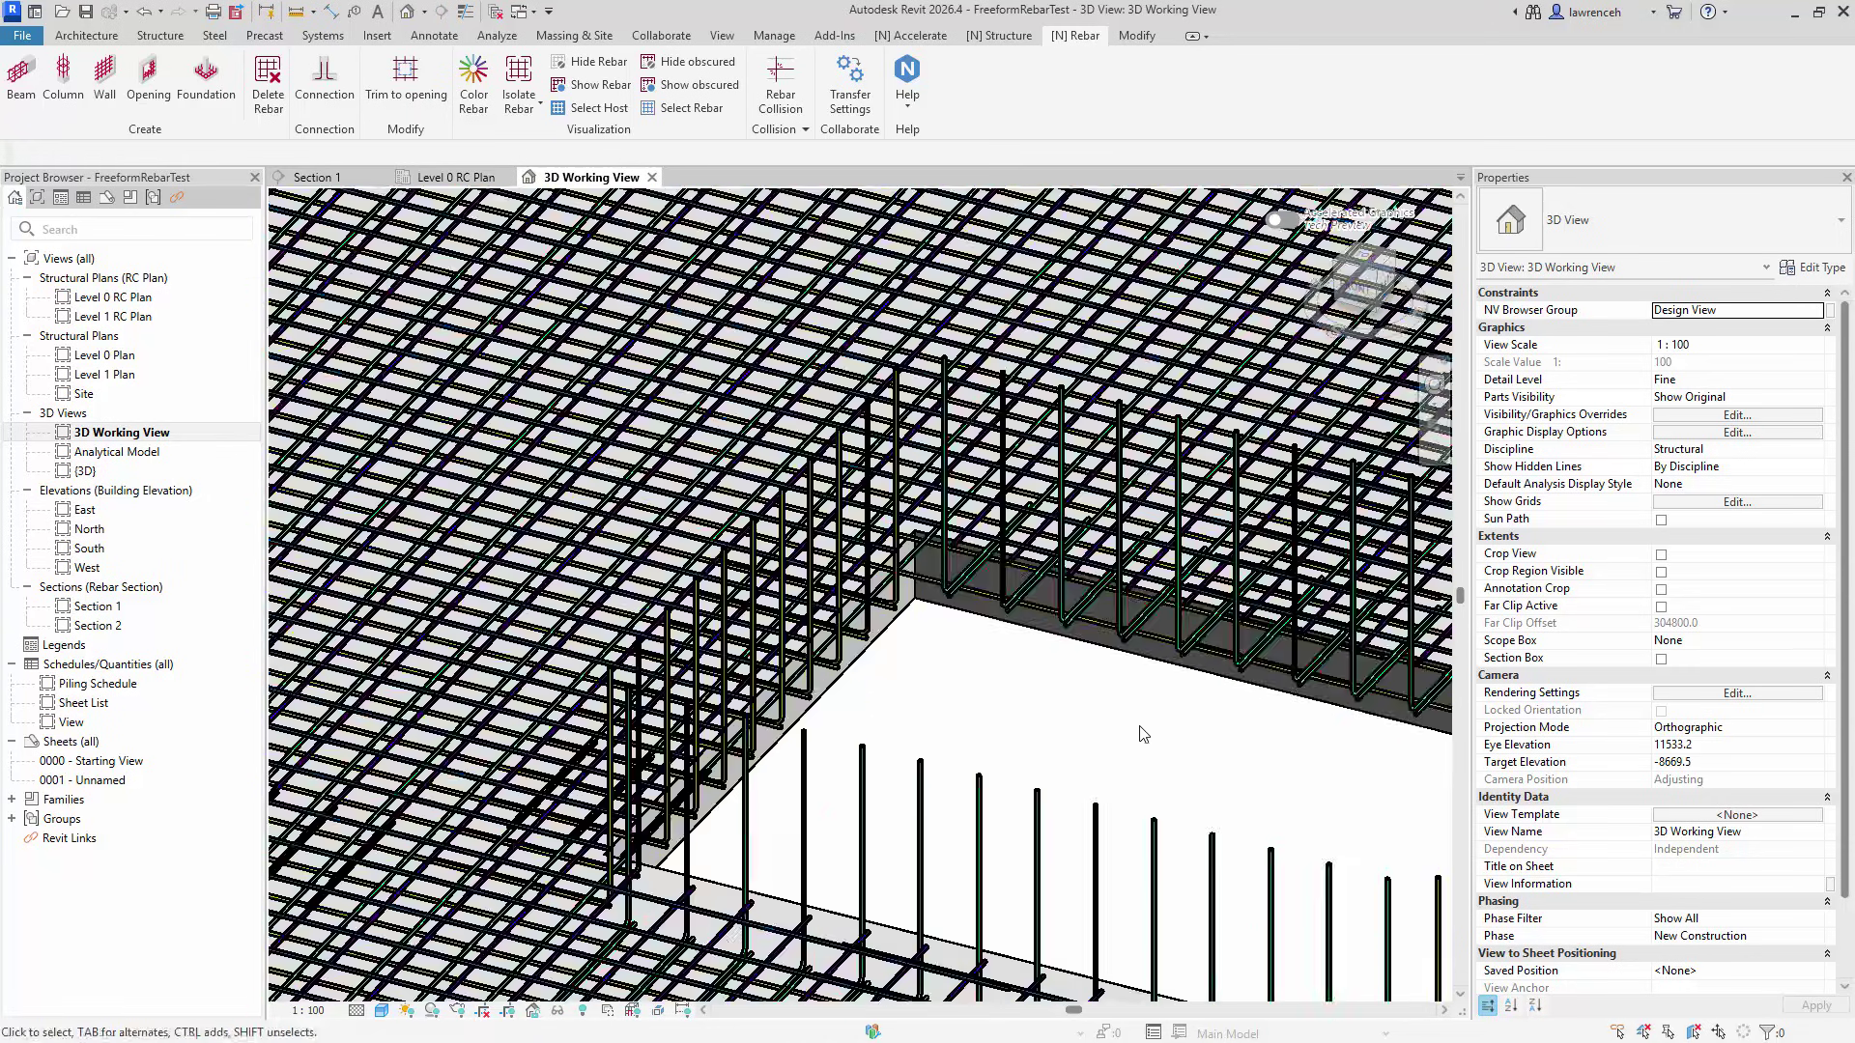
scroll(1229, 761, down, 3)
middle_drag(1230, 763, 912, 660)
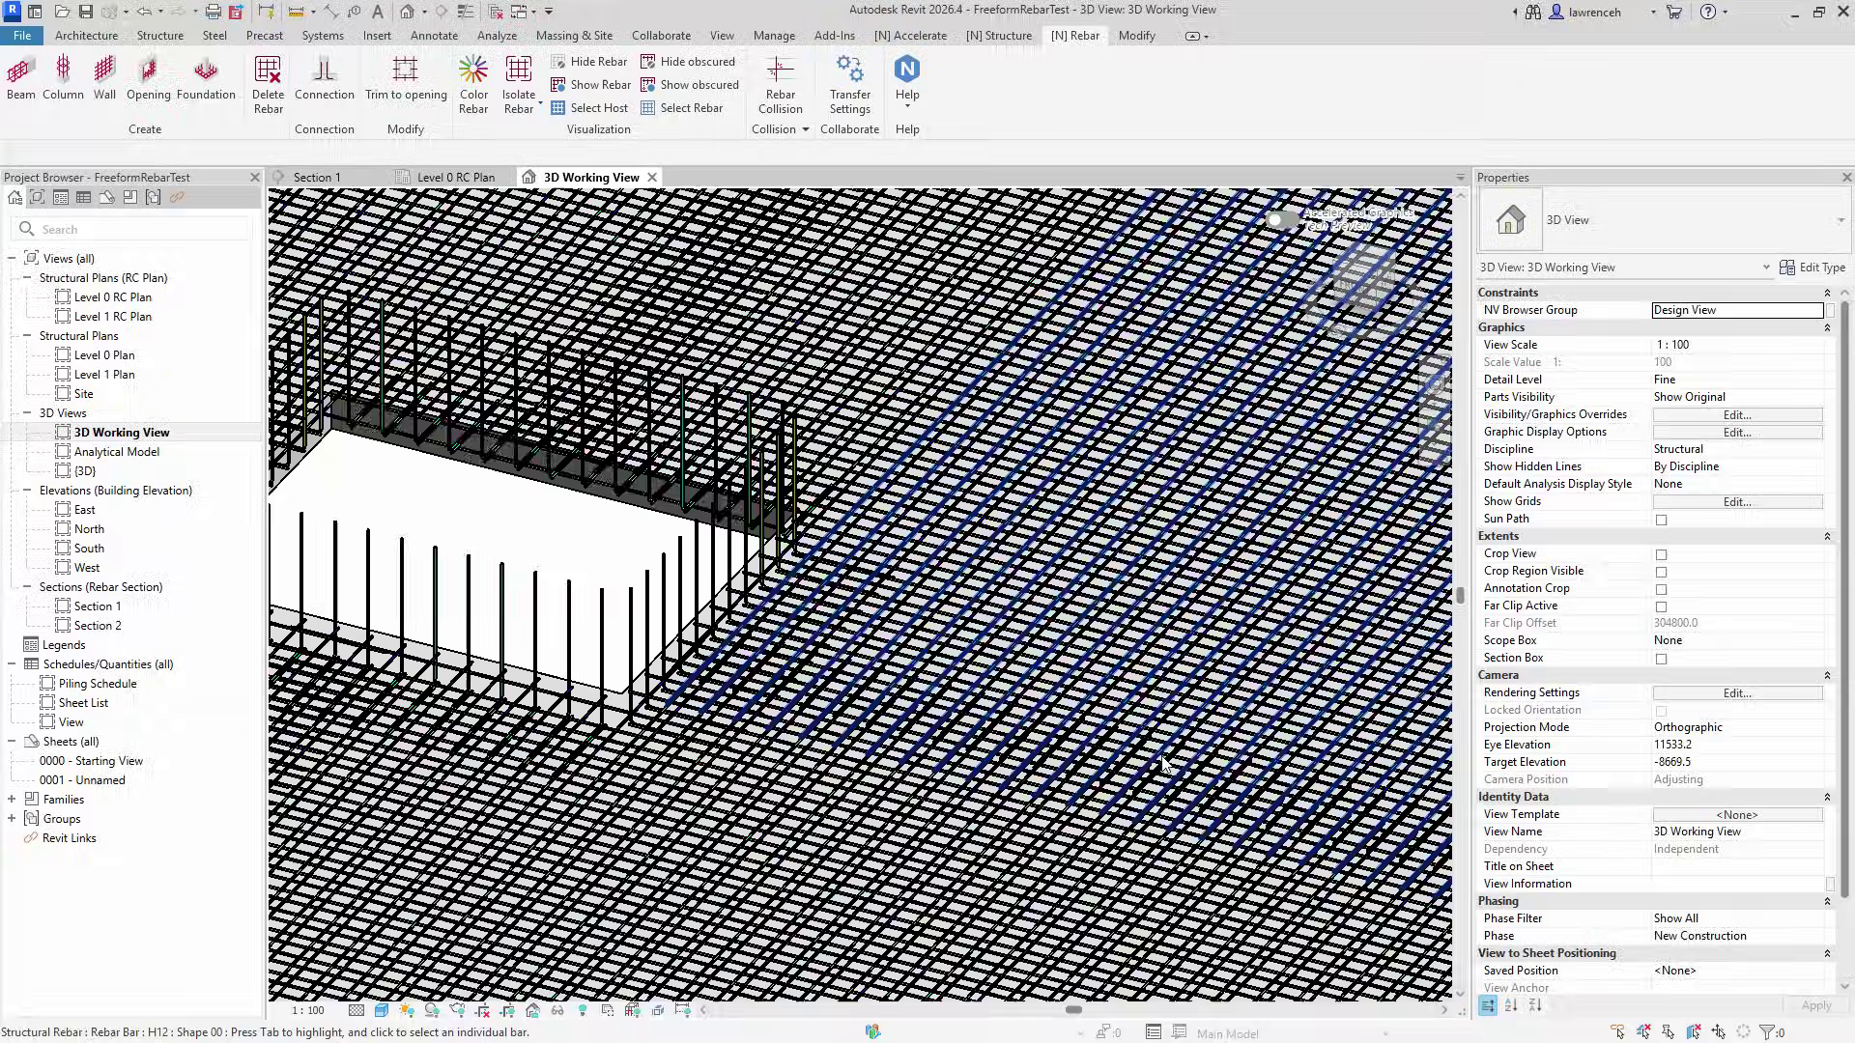
middle_drag(1391, 802, 1085, 717)
scroll(1085, 717, up, 8)
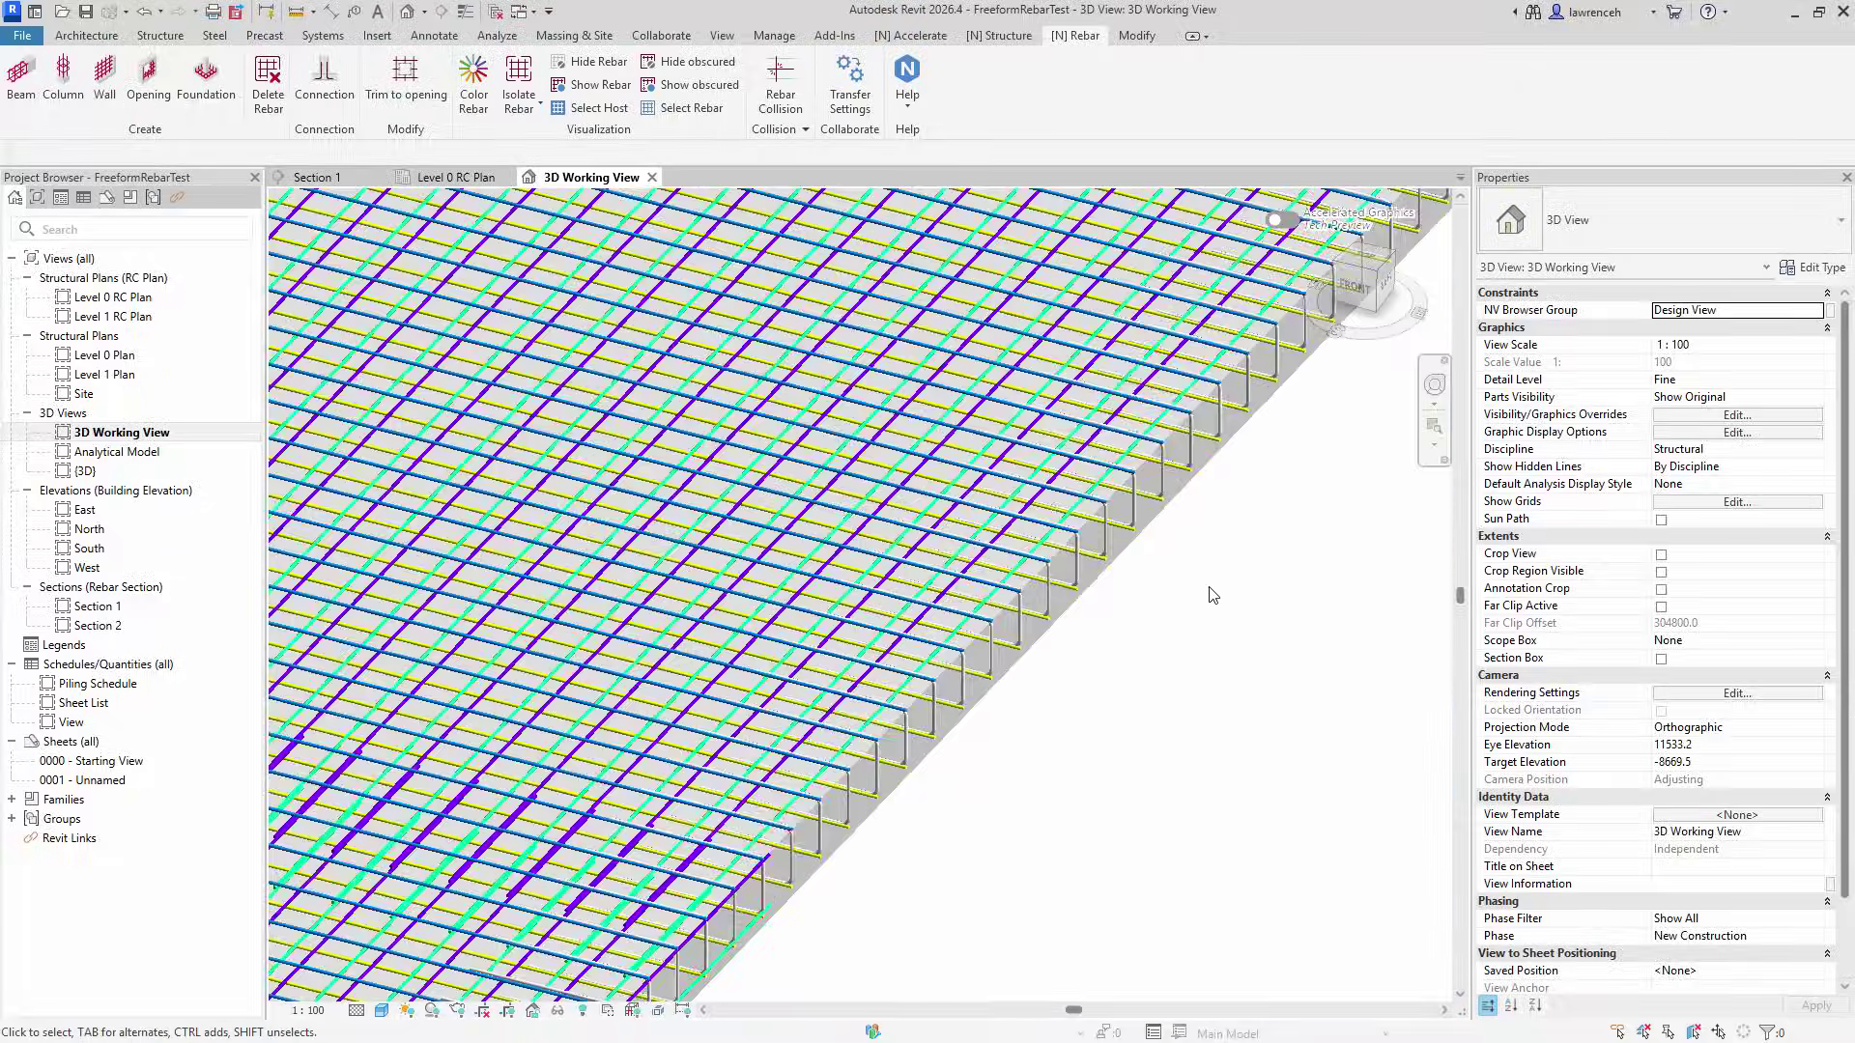
scroll(1159, 628, up, 3)
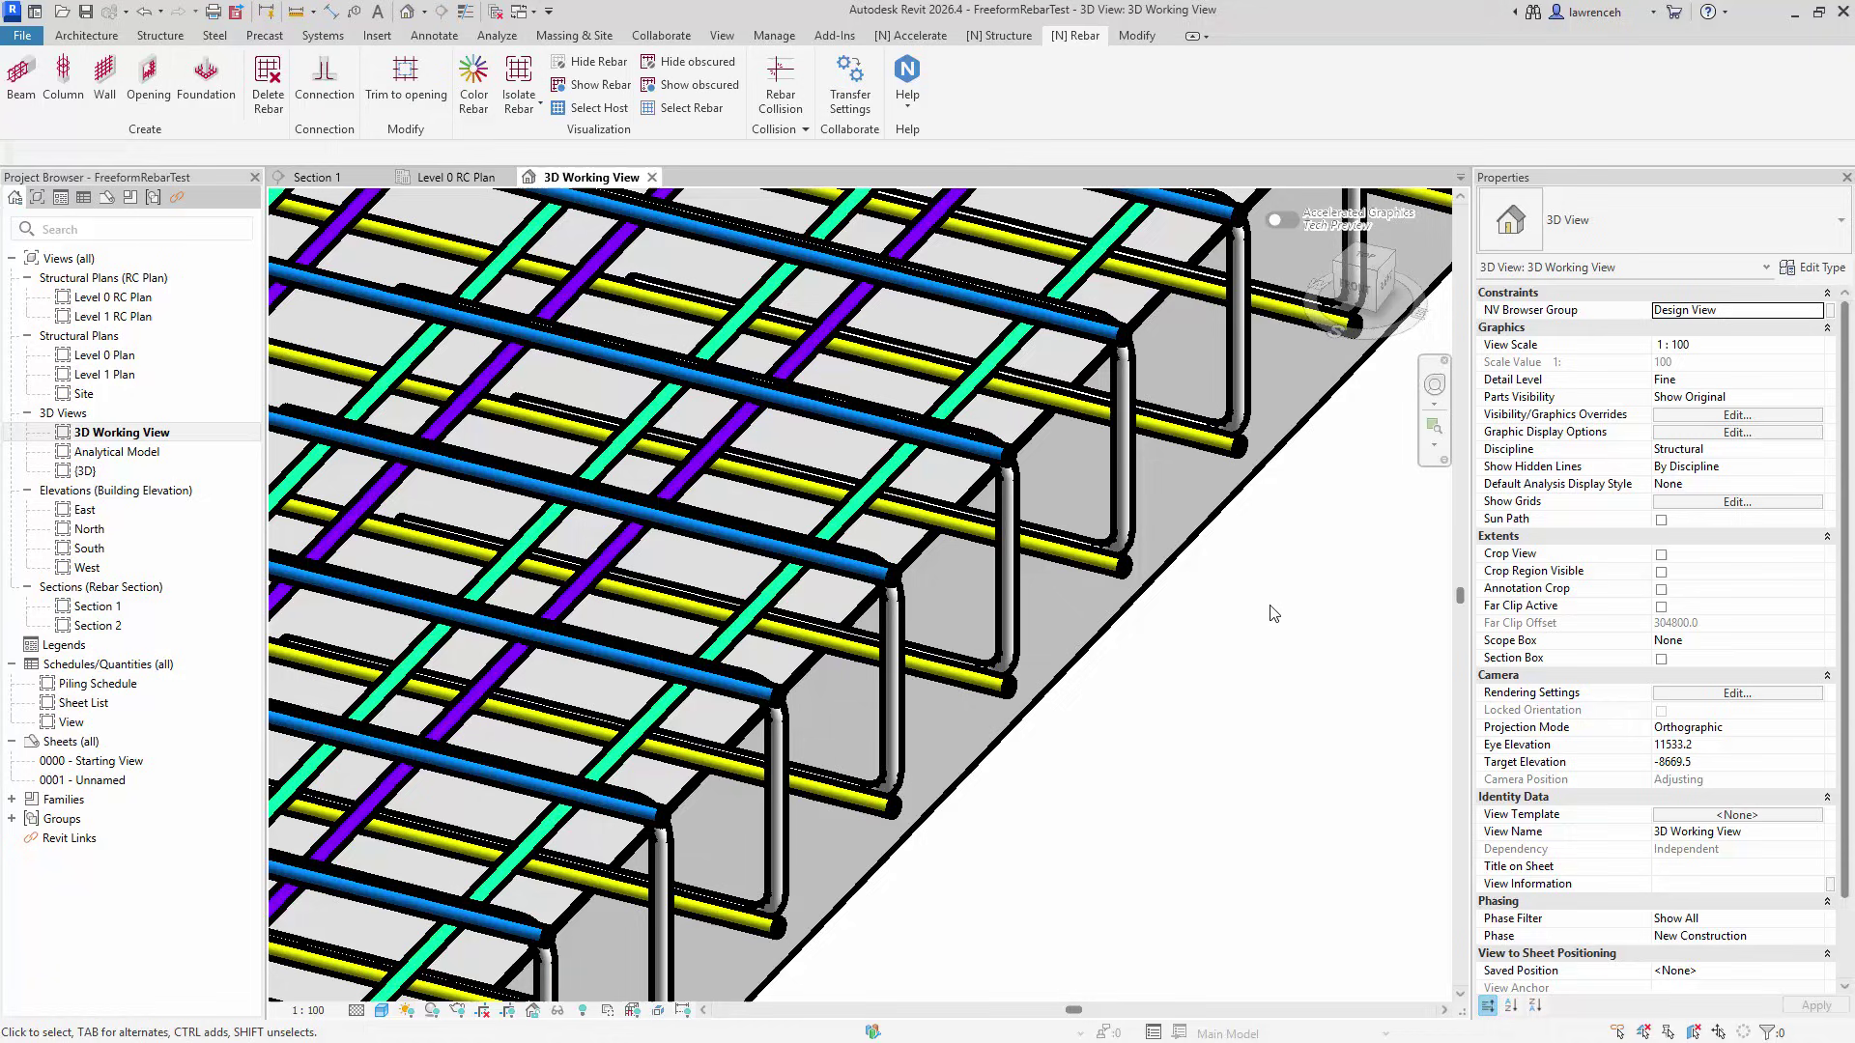
scroll(1274, 631, down, 5)
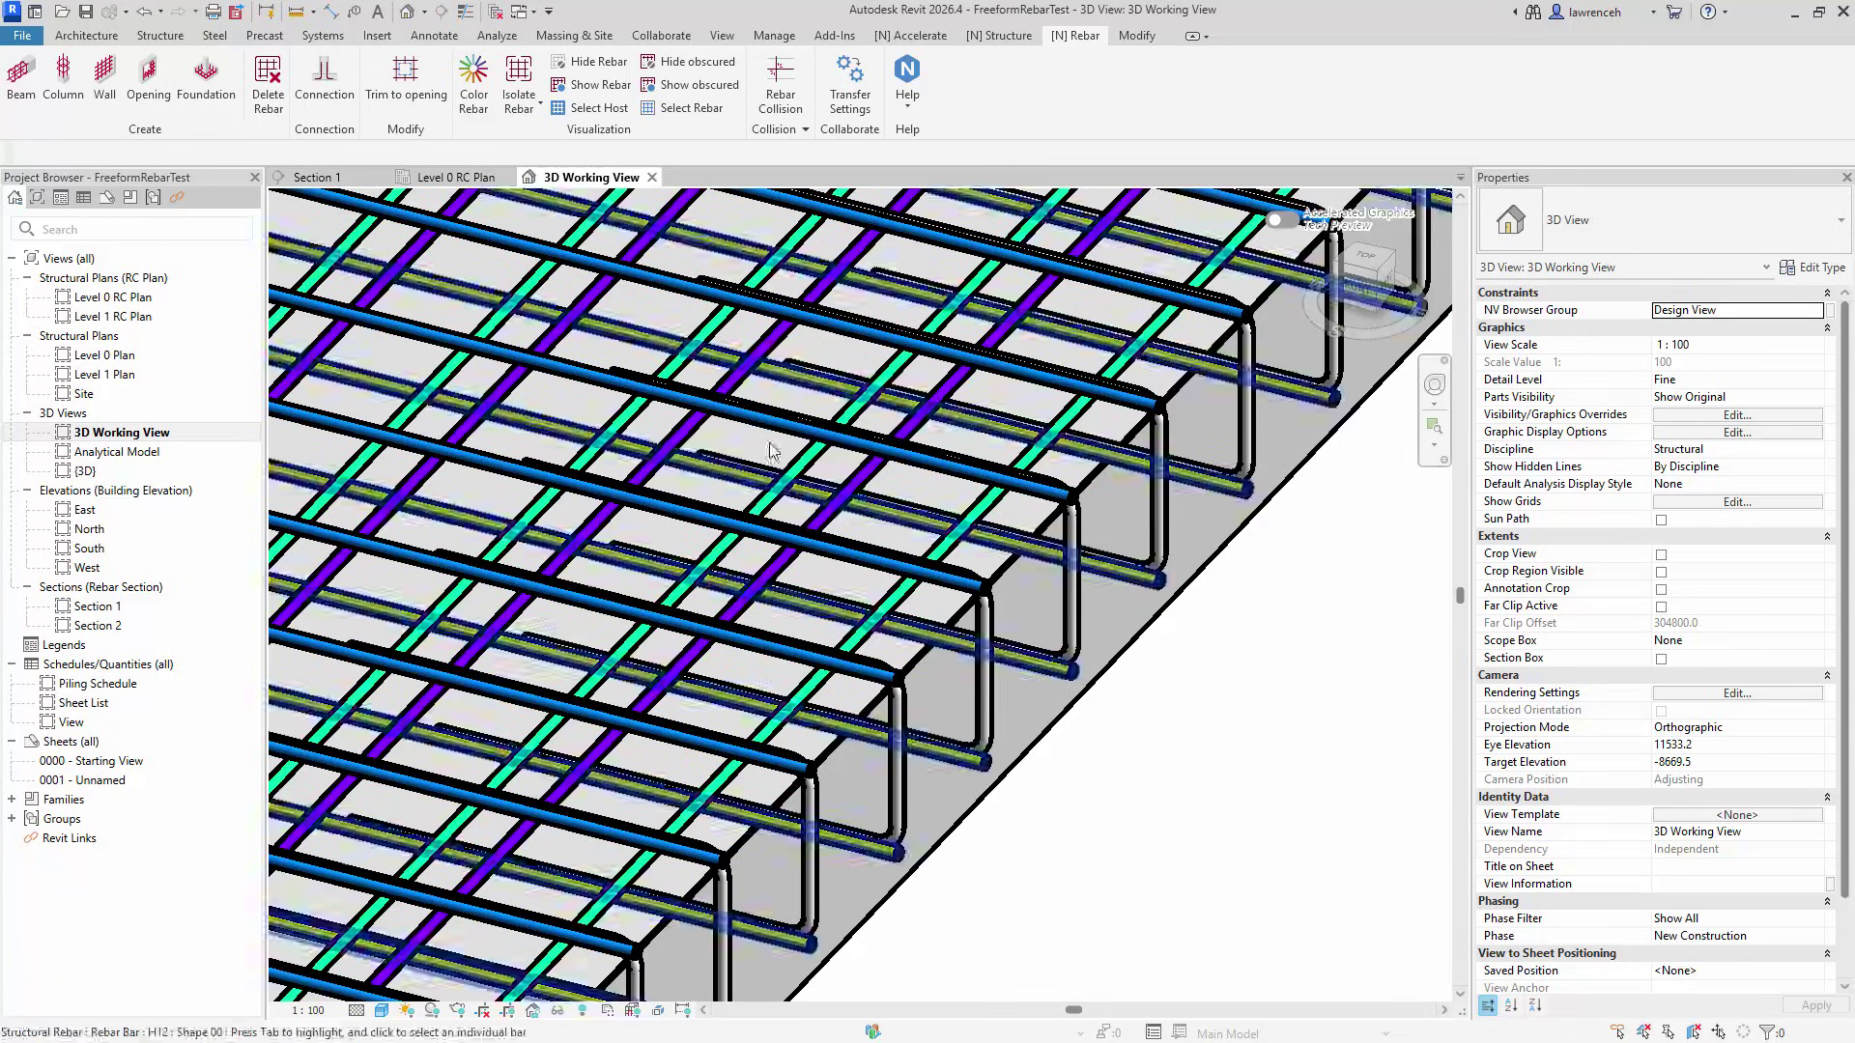
Step: Switch to the Level 0 RC Plan and apply Multi Rebar Presentation to its bar sets
click(458, 178)
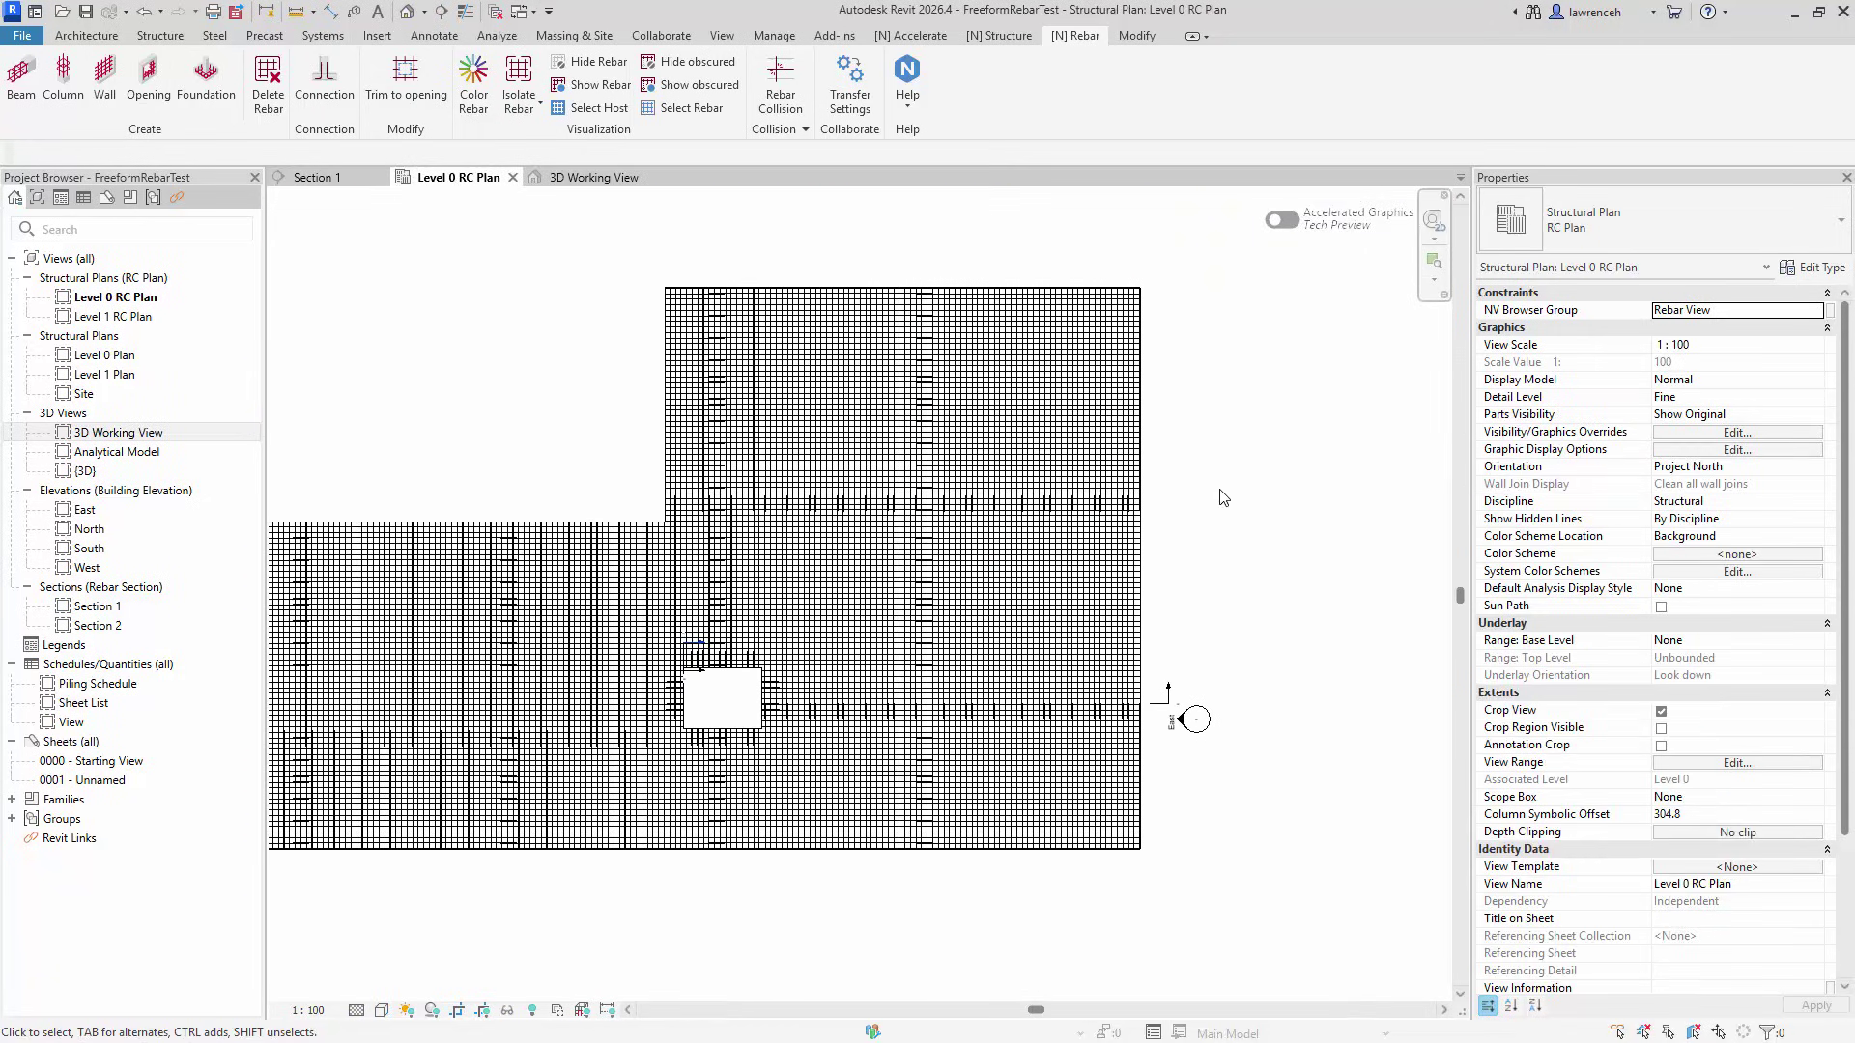
middle_drag(1088, 524, 1225, 529)
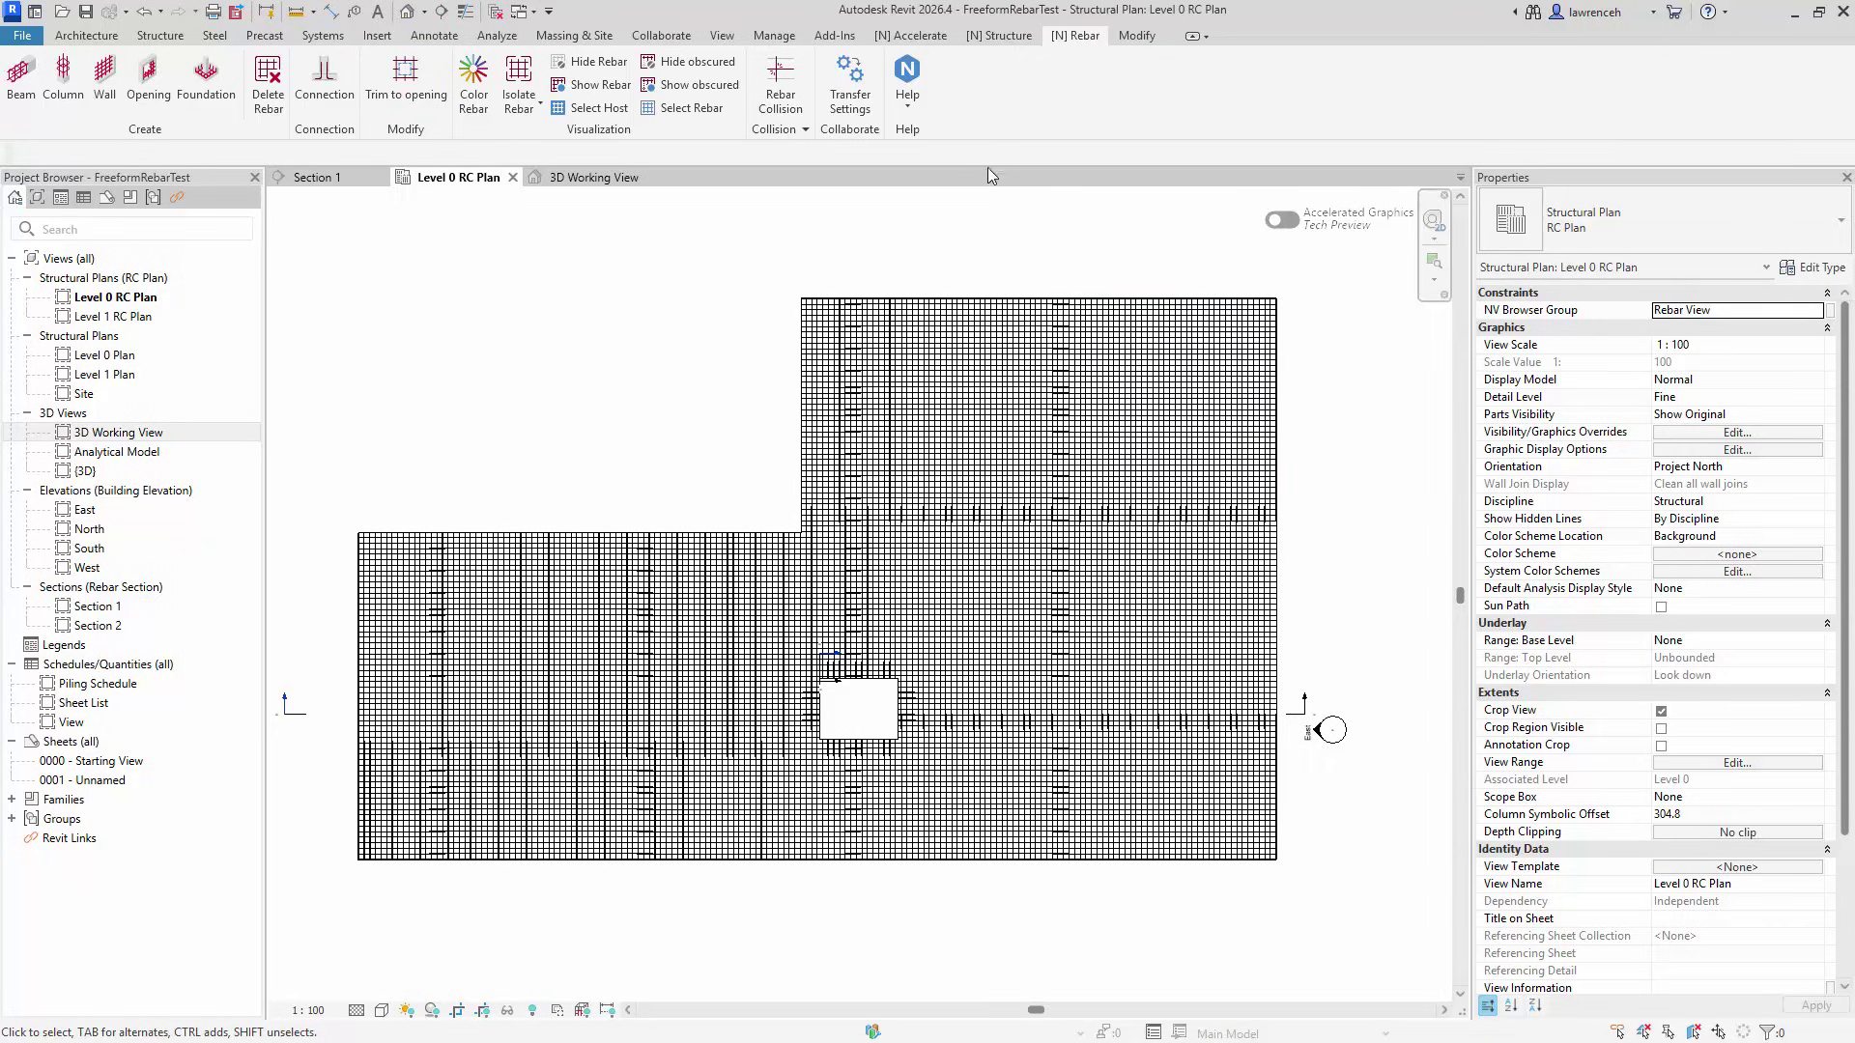
click(997, 37)
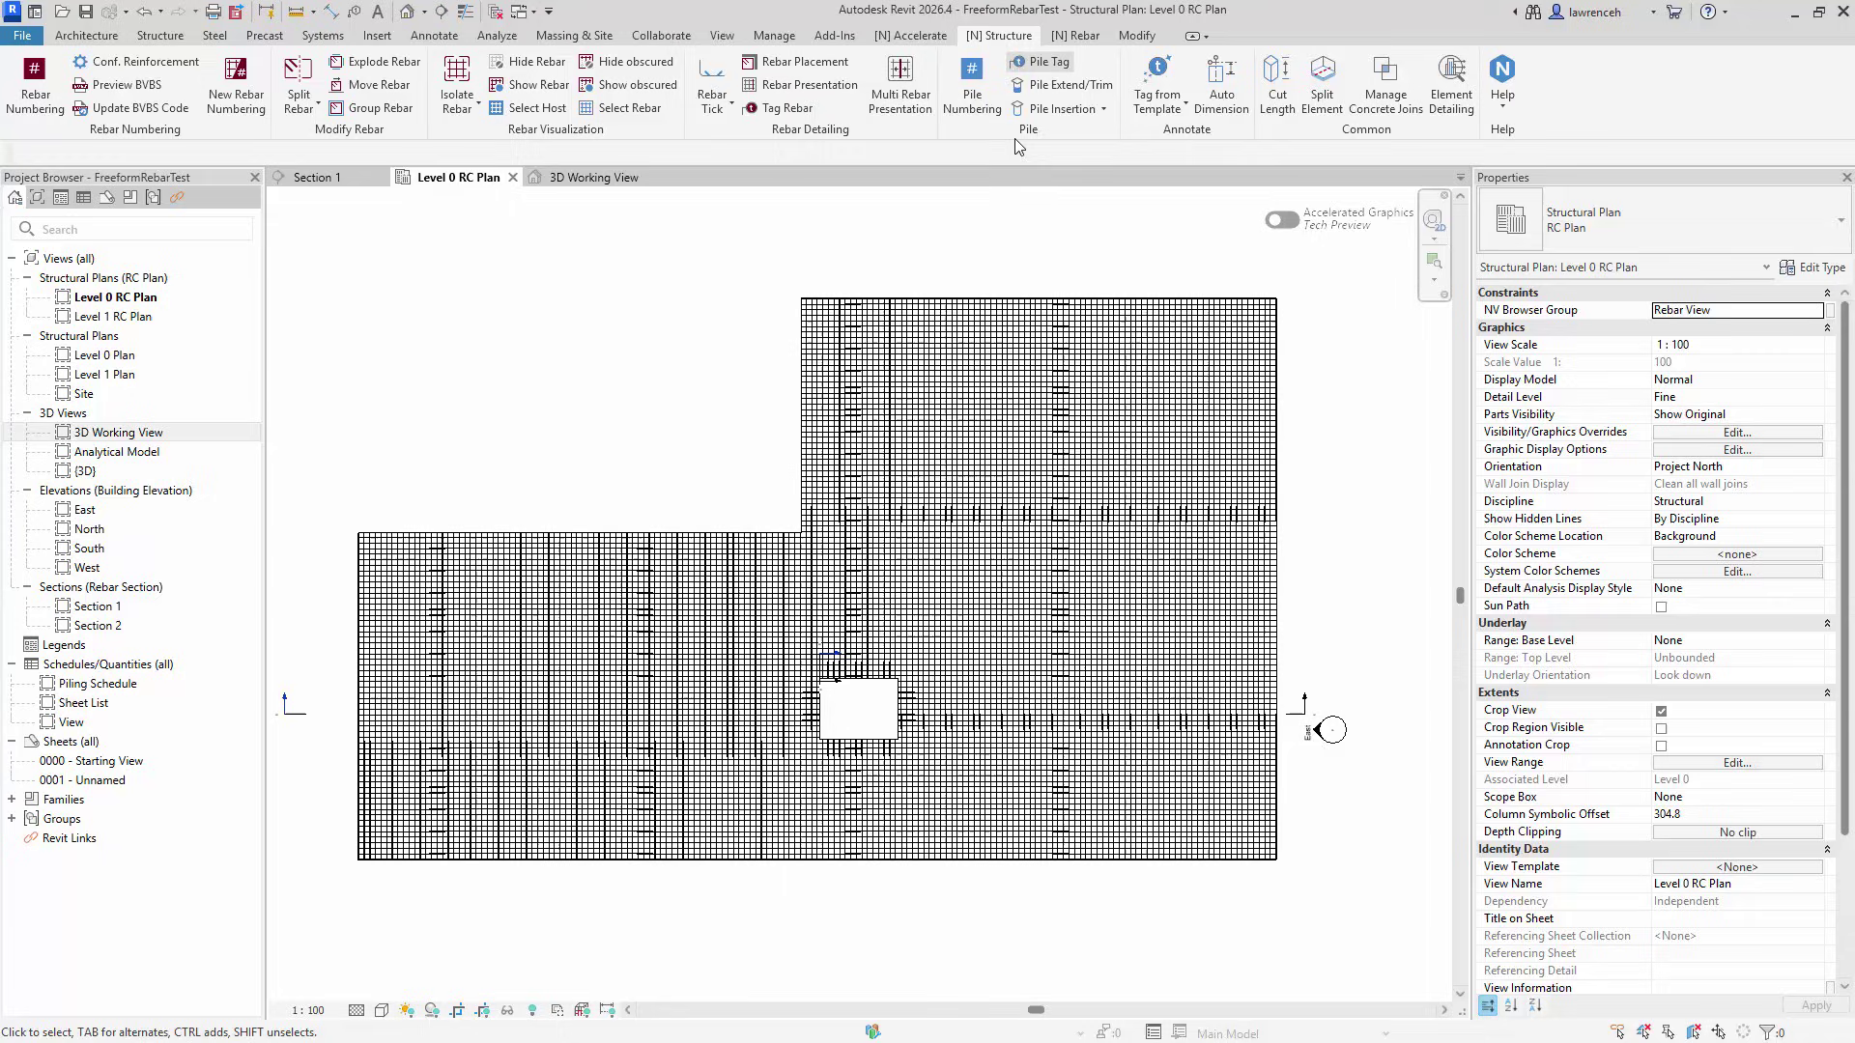
click(823, 101)
middle_drag(917, 264, 906, 262)
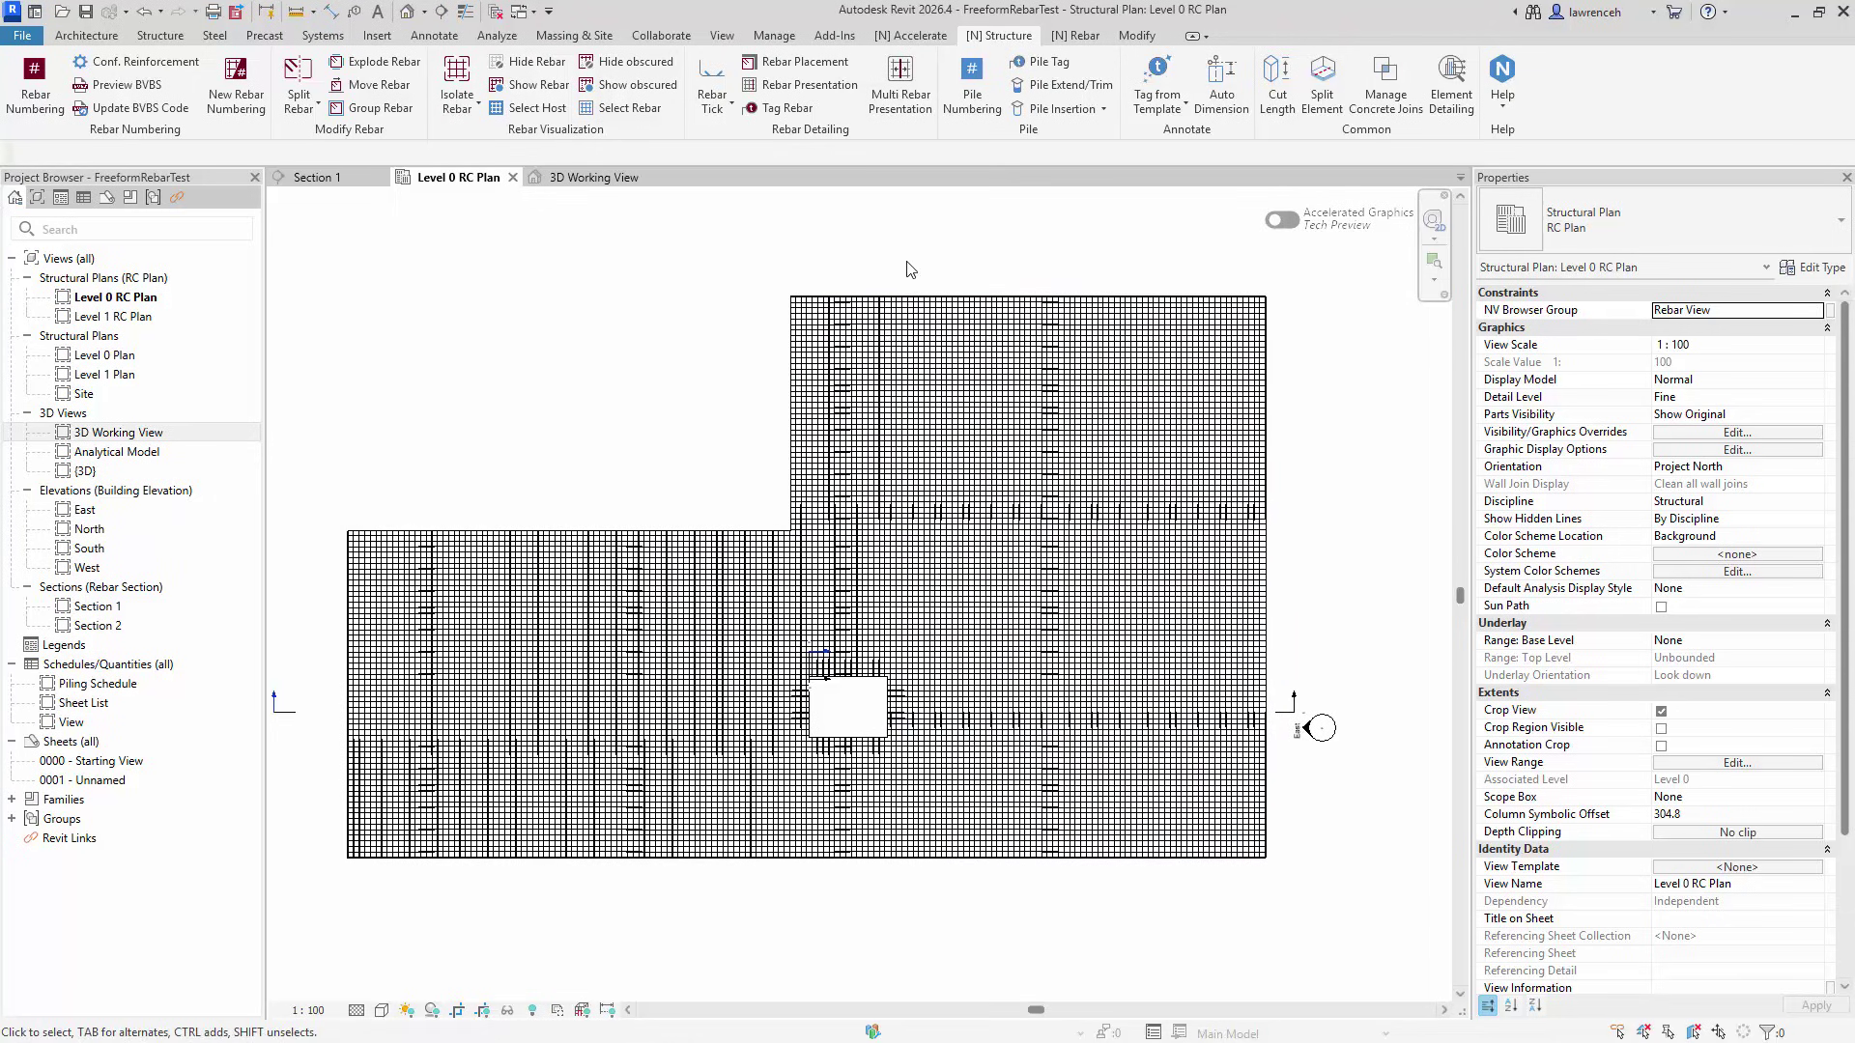
click(911, 118)
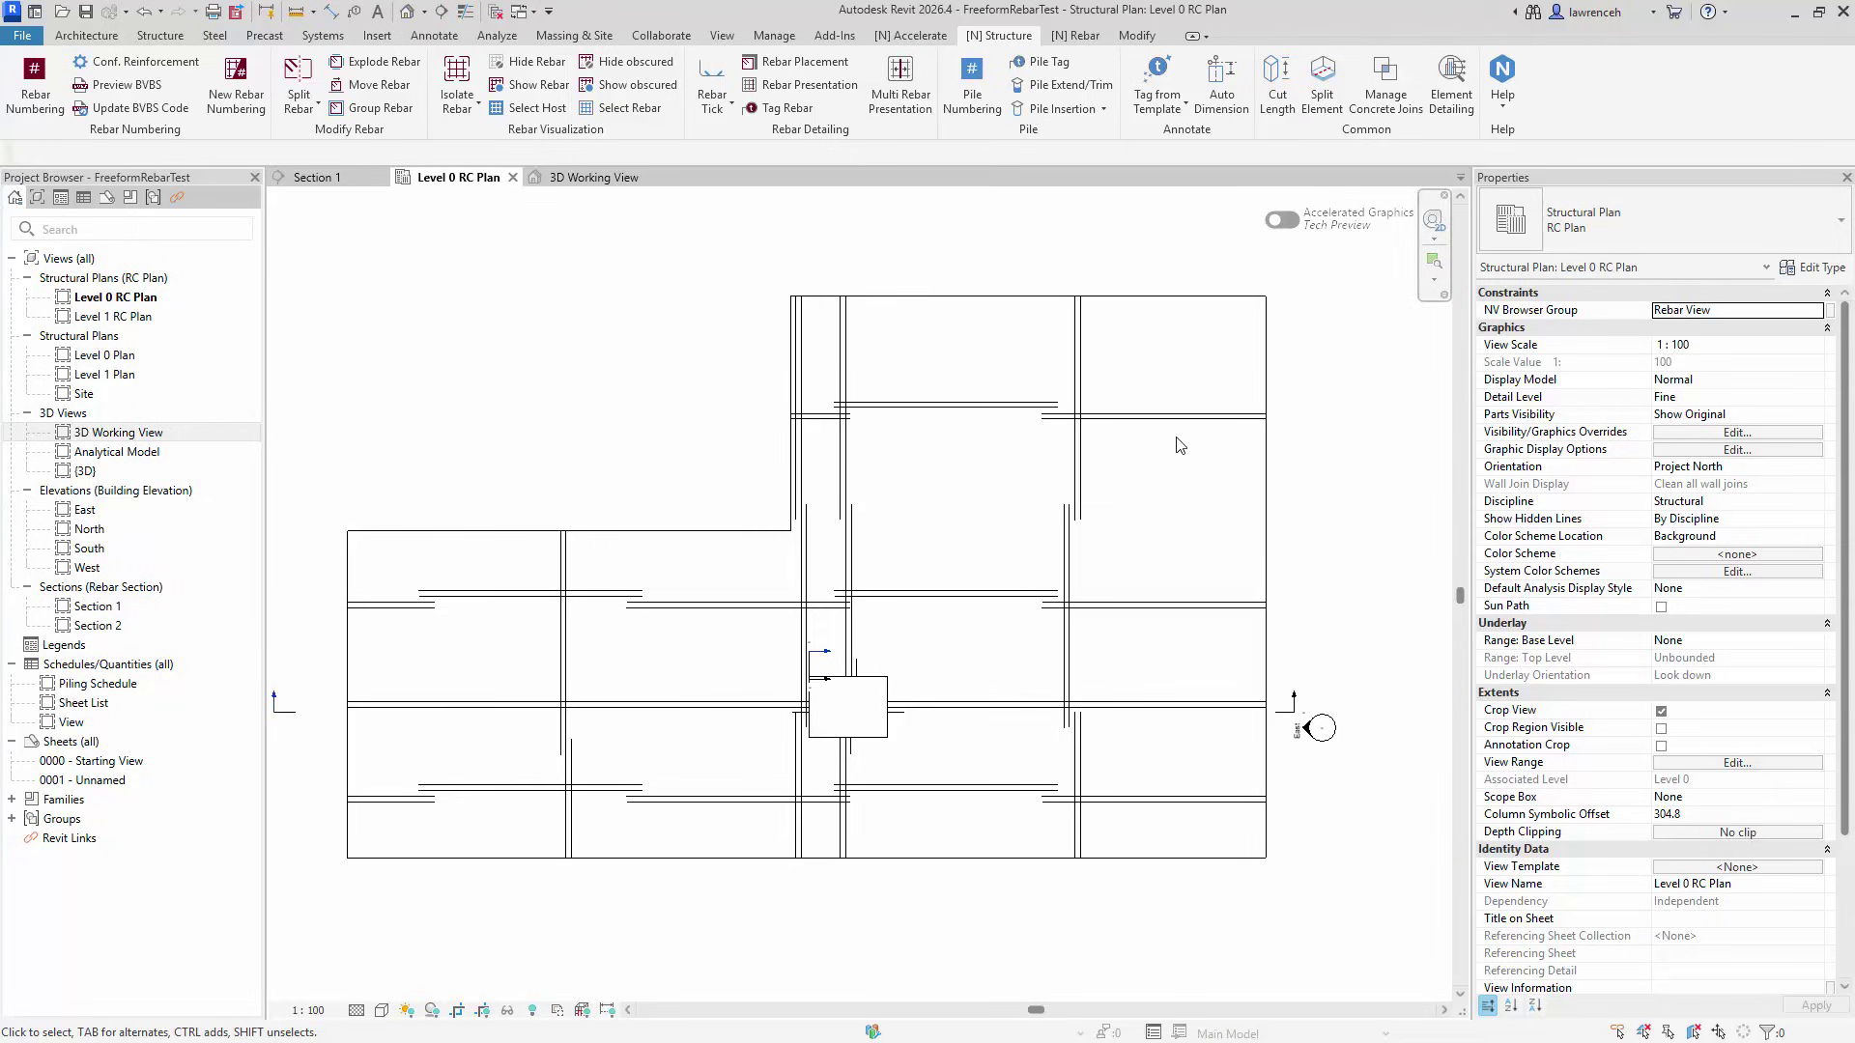
Step: Examine the simplified bar presentation across the slab and around the opening in the Level 0 RC Plan
scroll(1169, 410, up, 5)
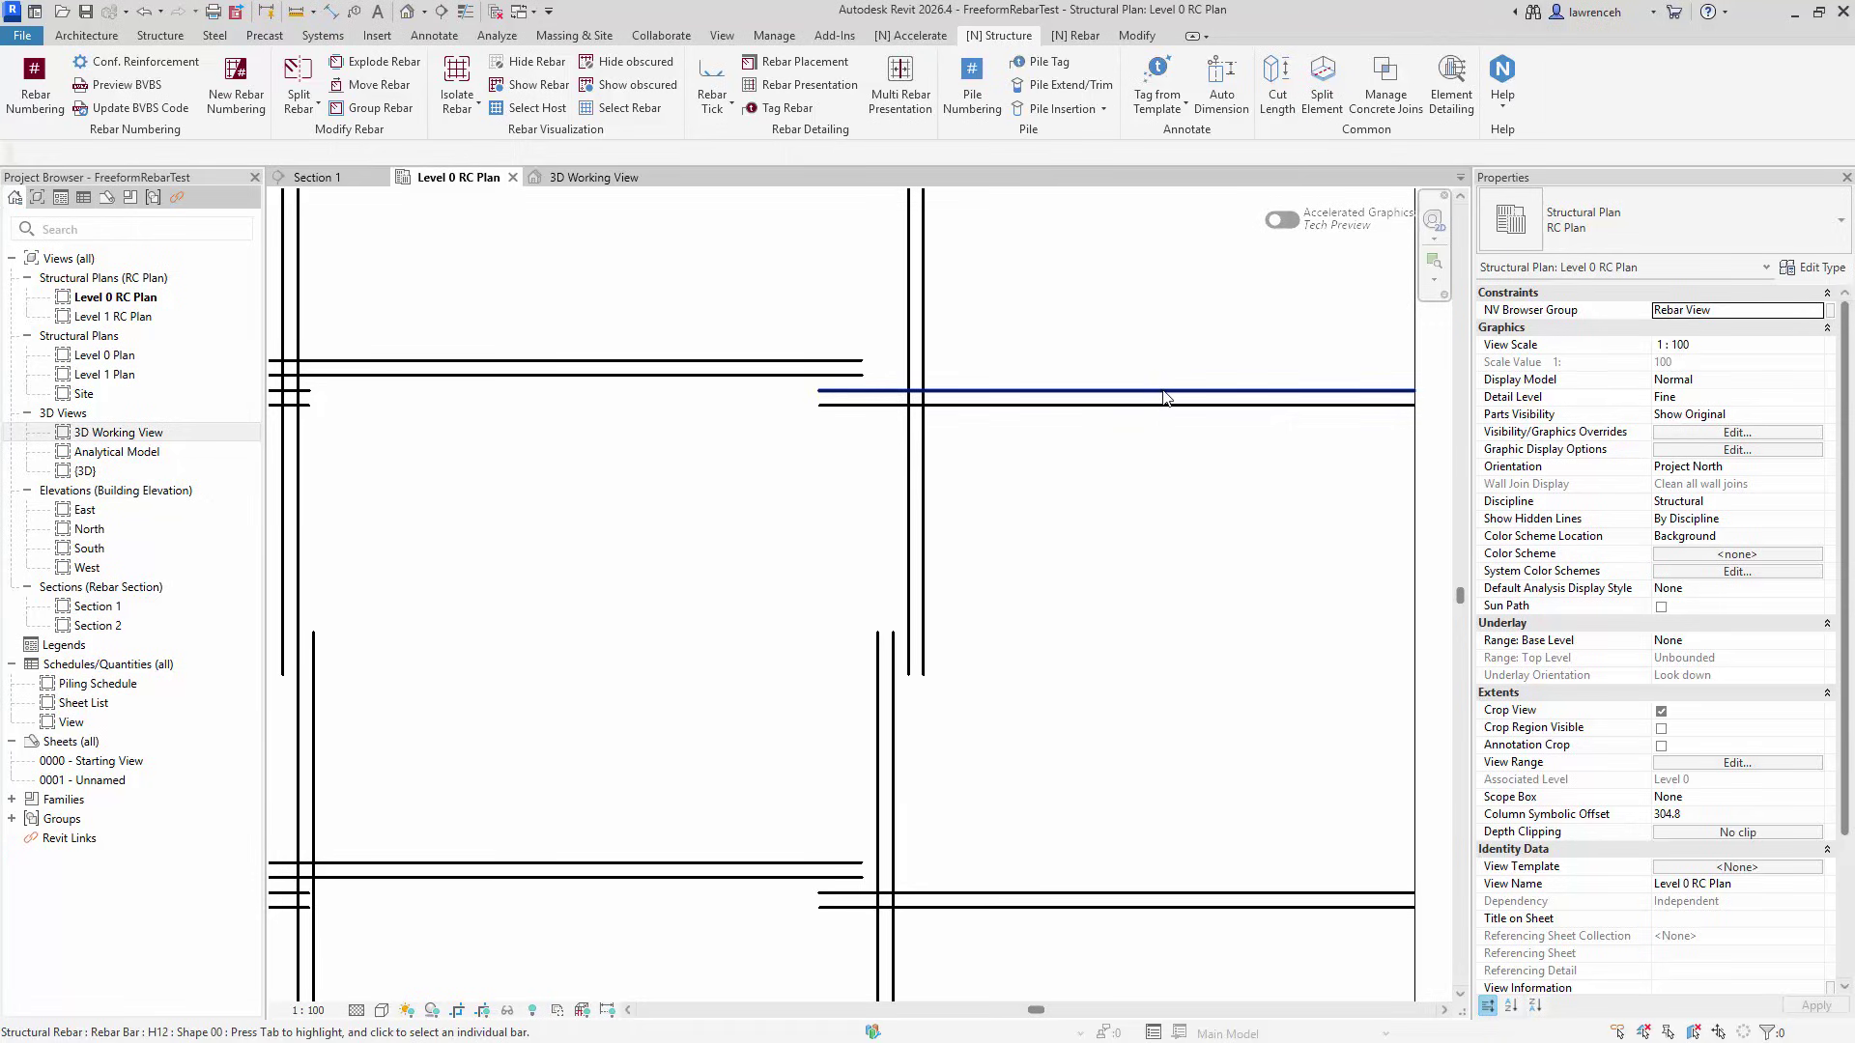
middle_drag(1138, 453, 1118, 474)
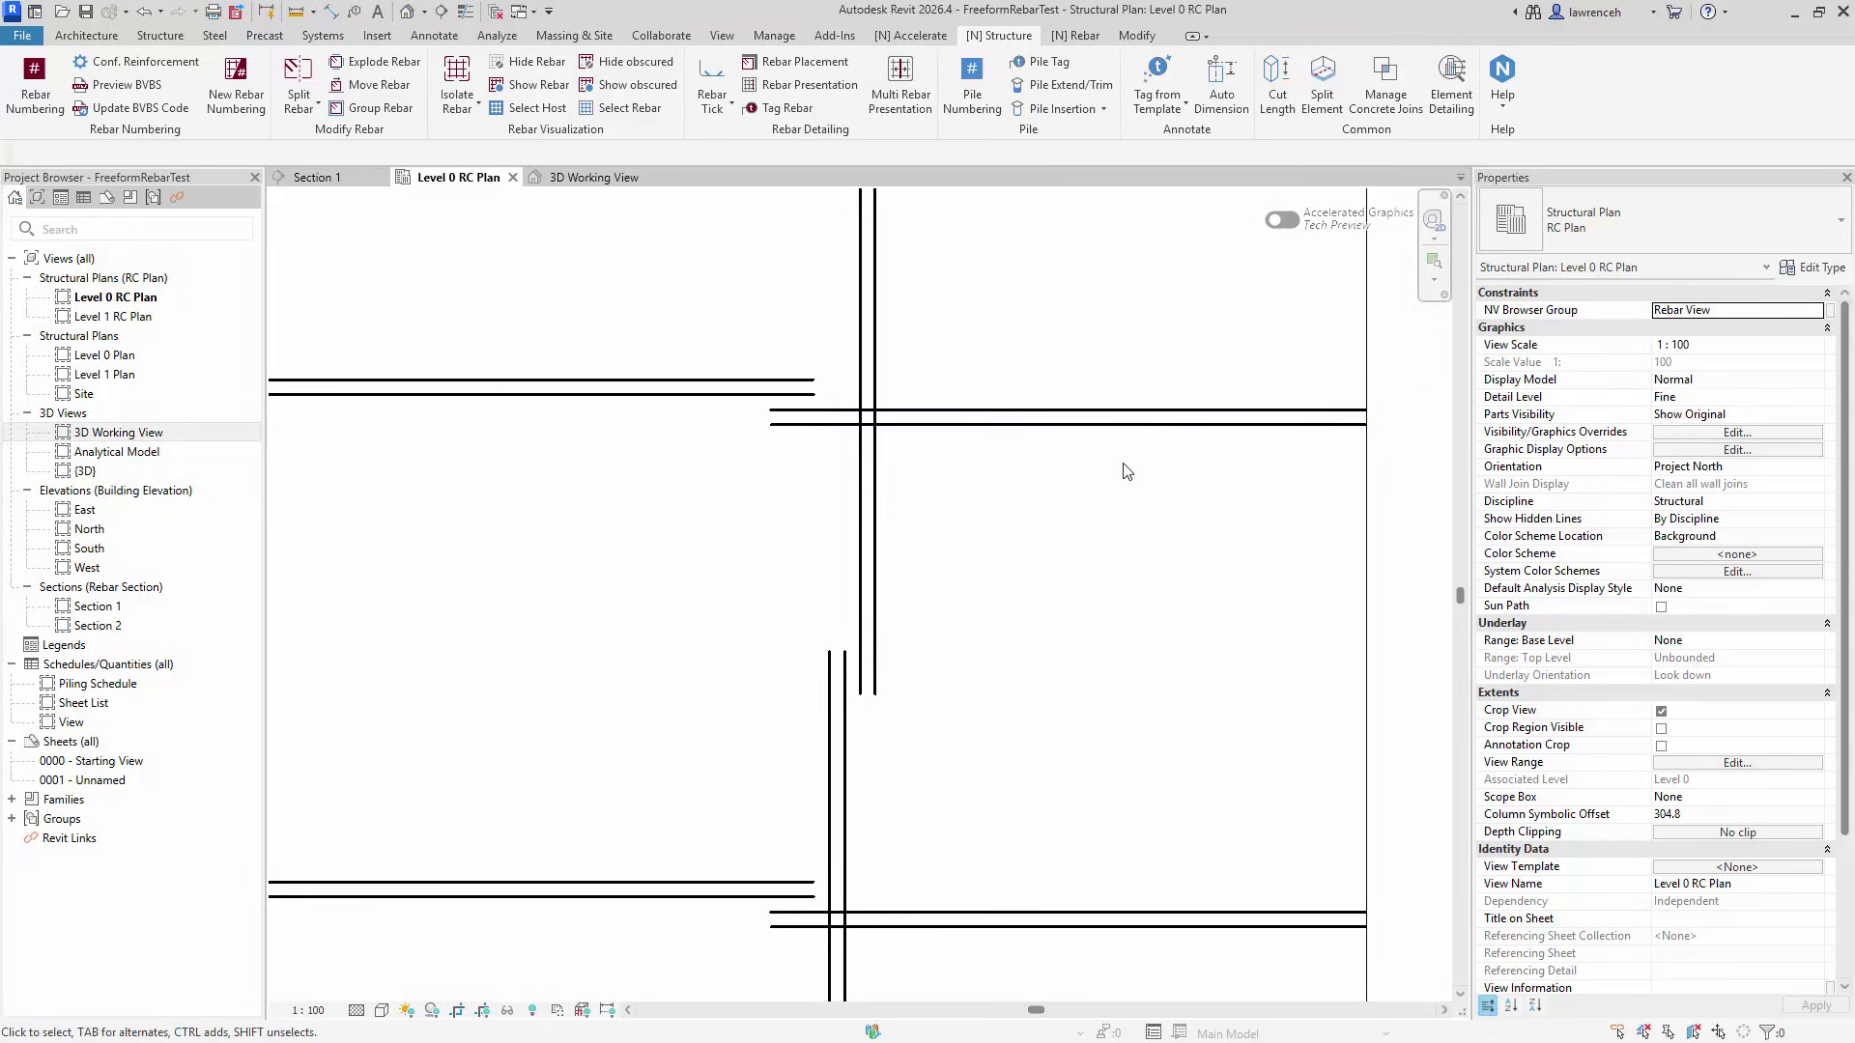
scroll(1128, 471, down, 3)
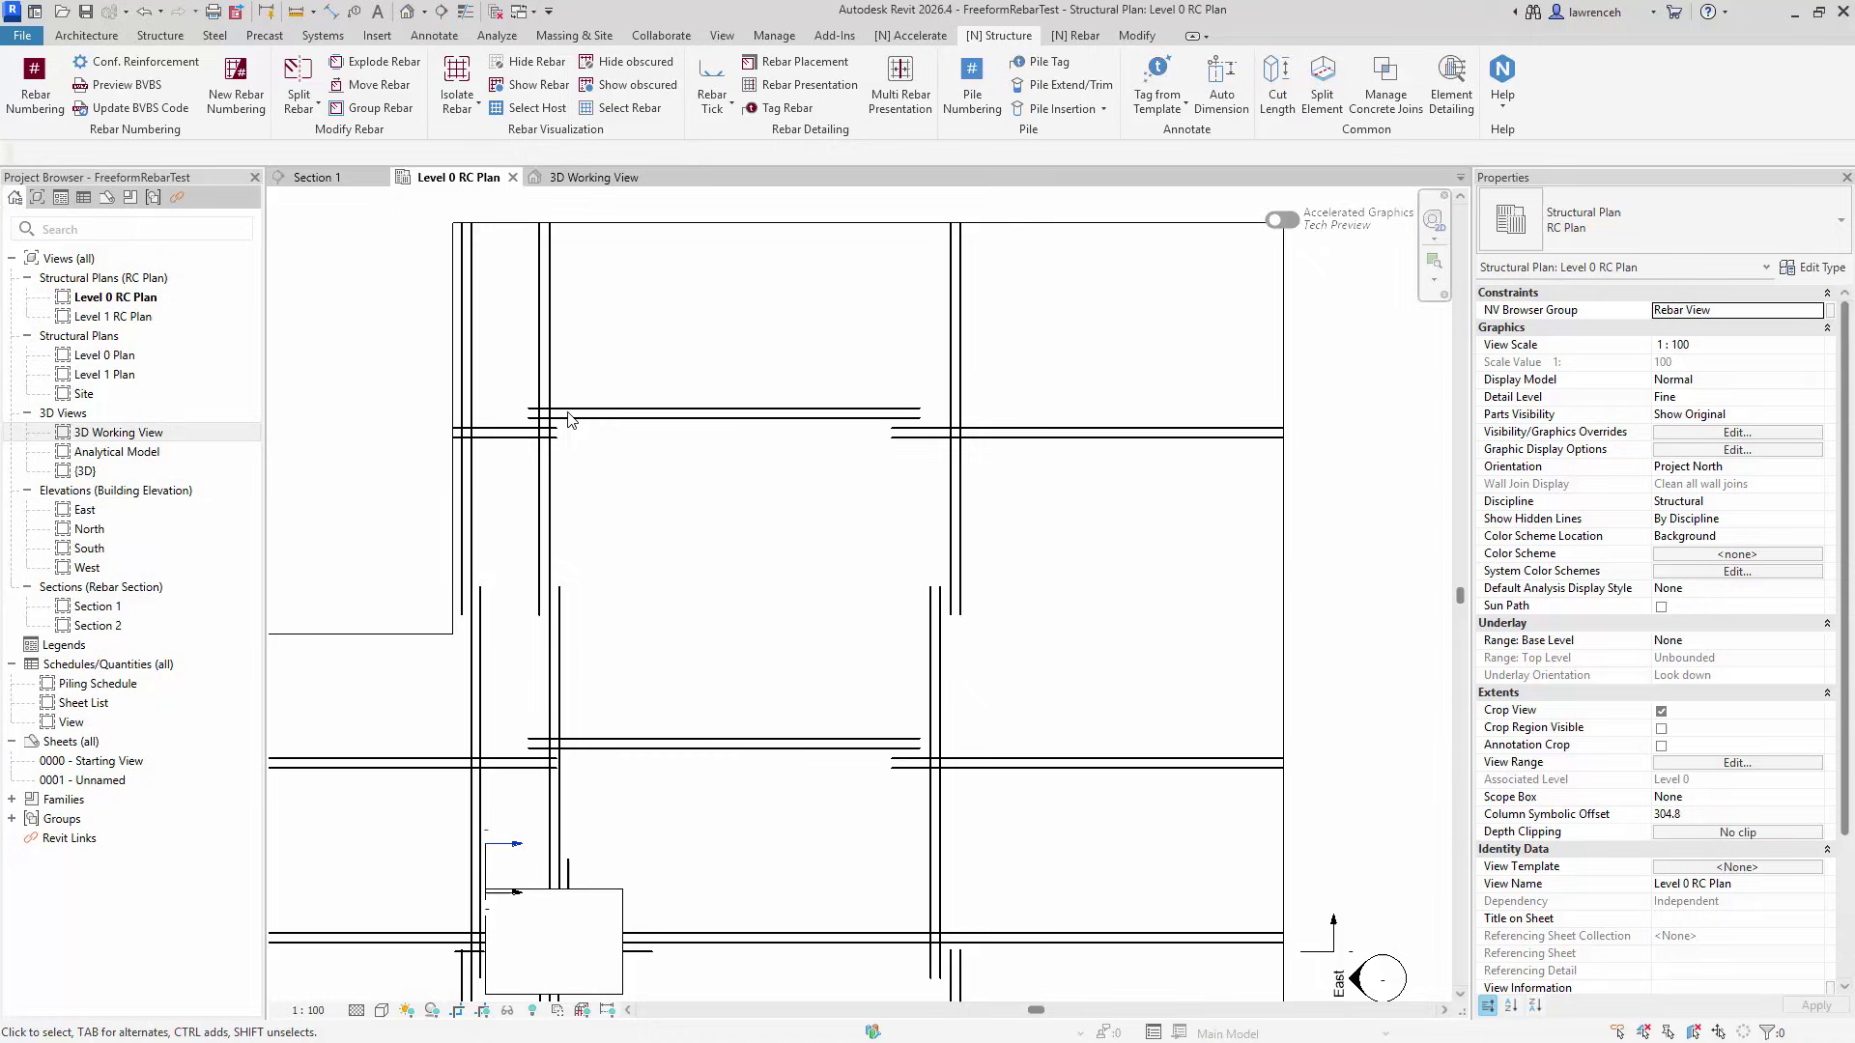
scroll(735, 632, down, 1)
scroll(1043, 637, down, 1)
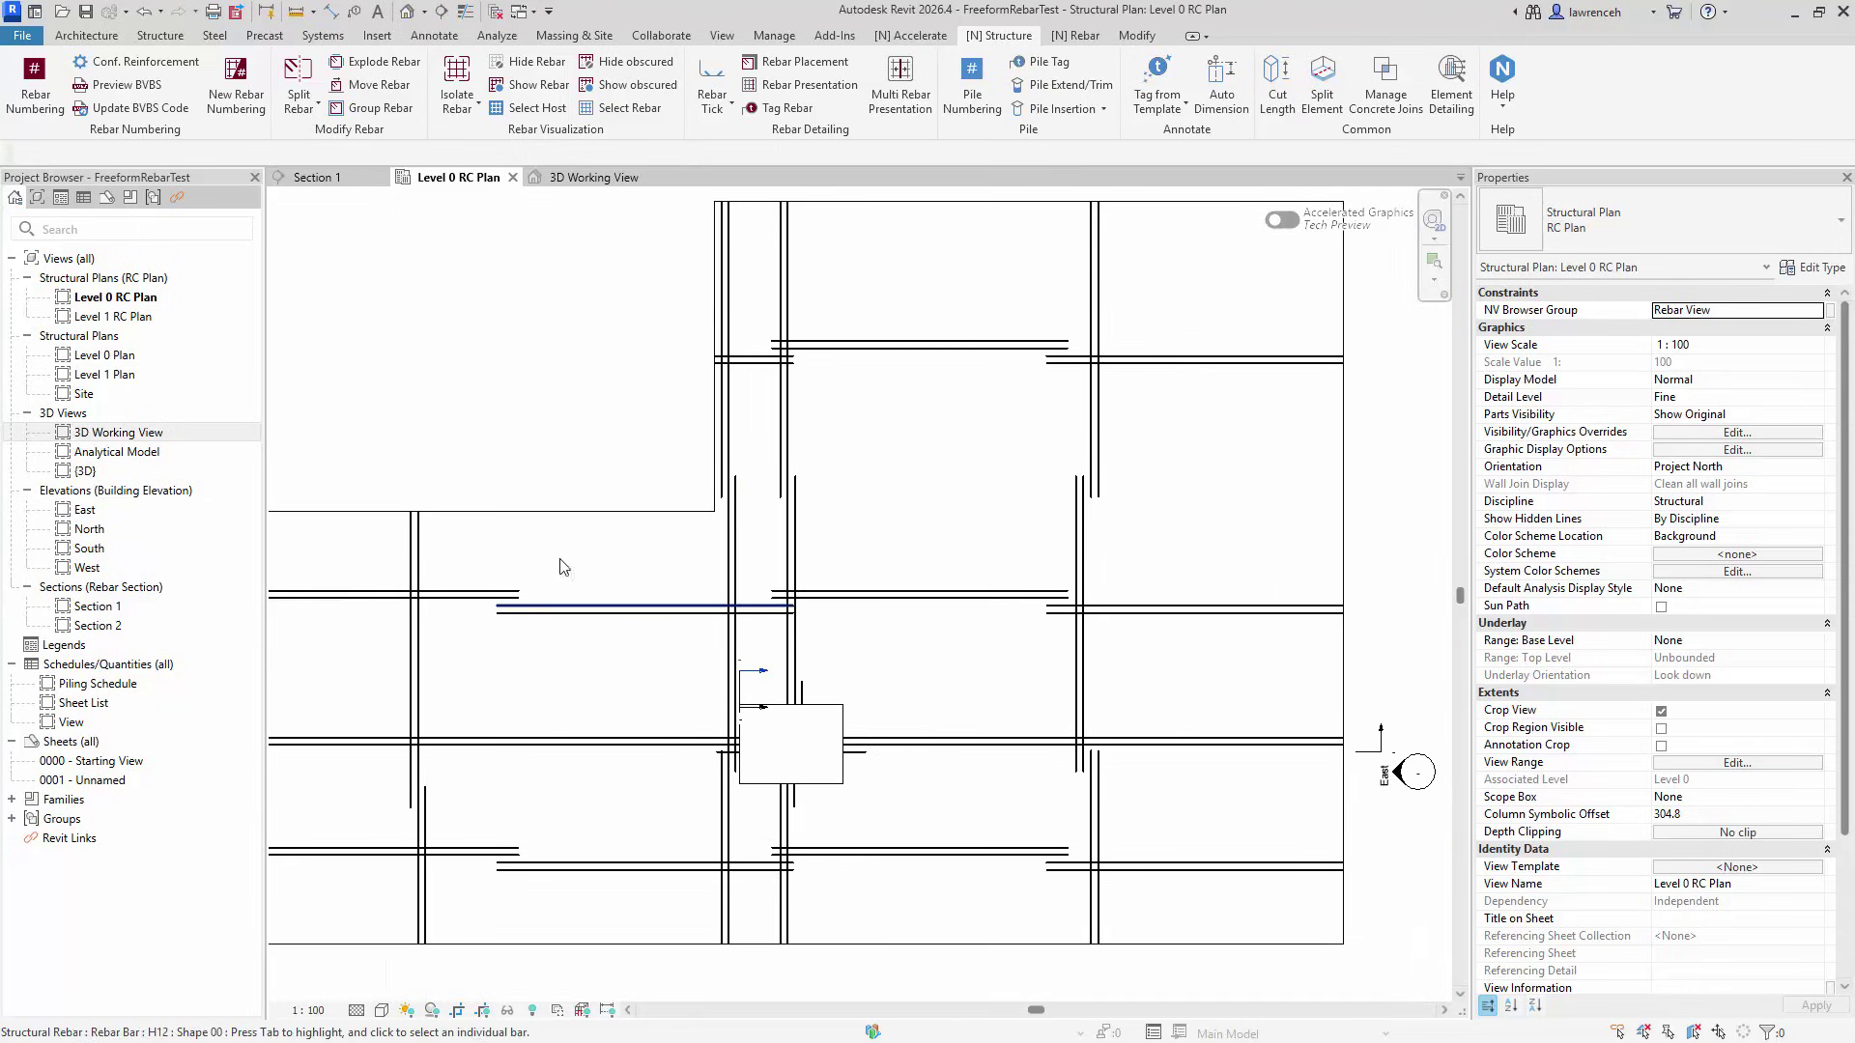
Step: Place aligned multi-rebar annotations for the horizontal B1 and T1 bar sets in the slab's lower-right bay, with the tags below the slab edge
scroll(1147, 696, up, 3)
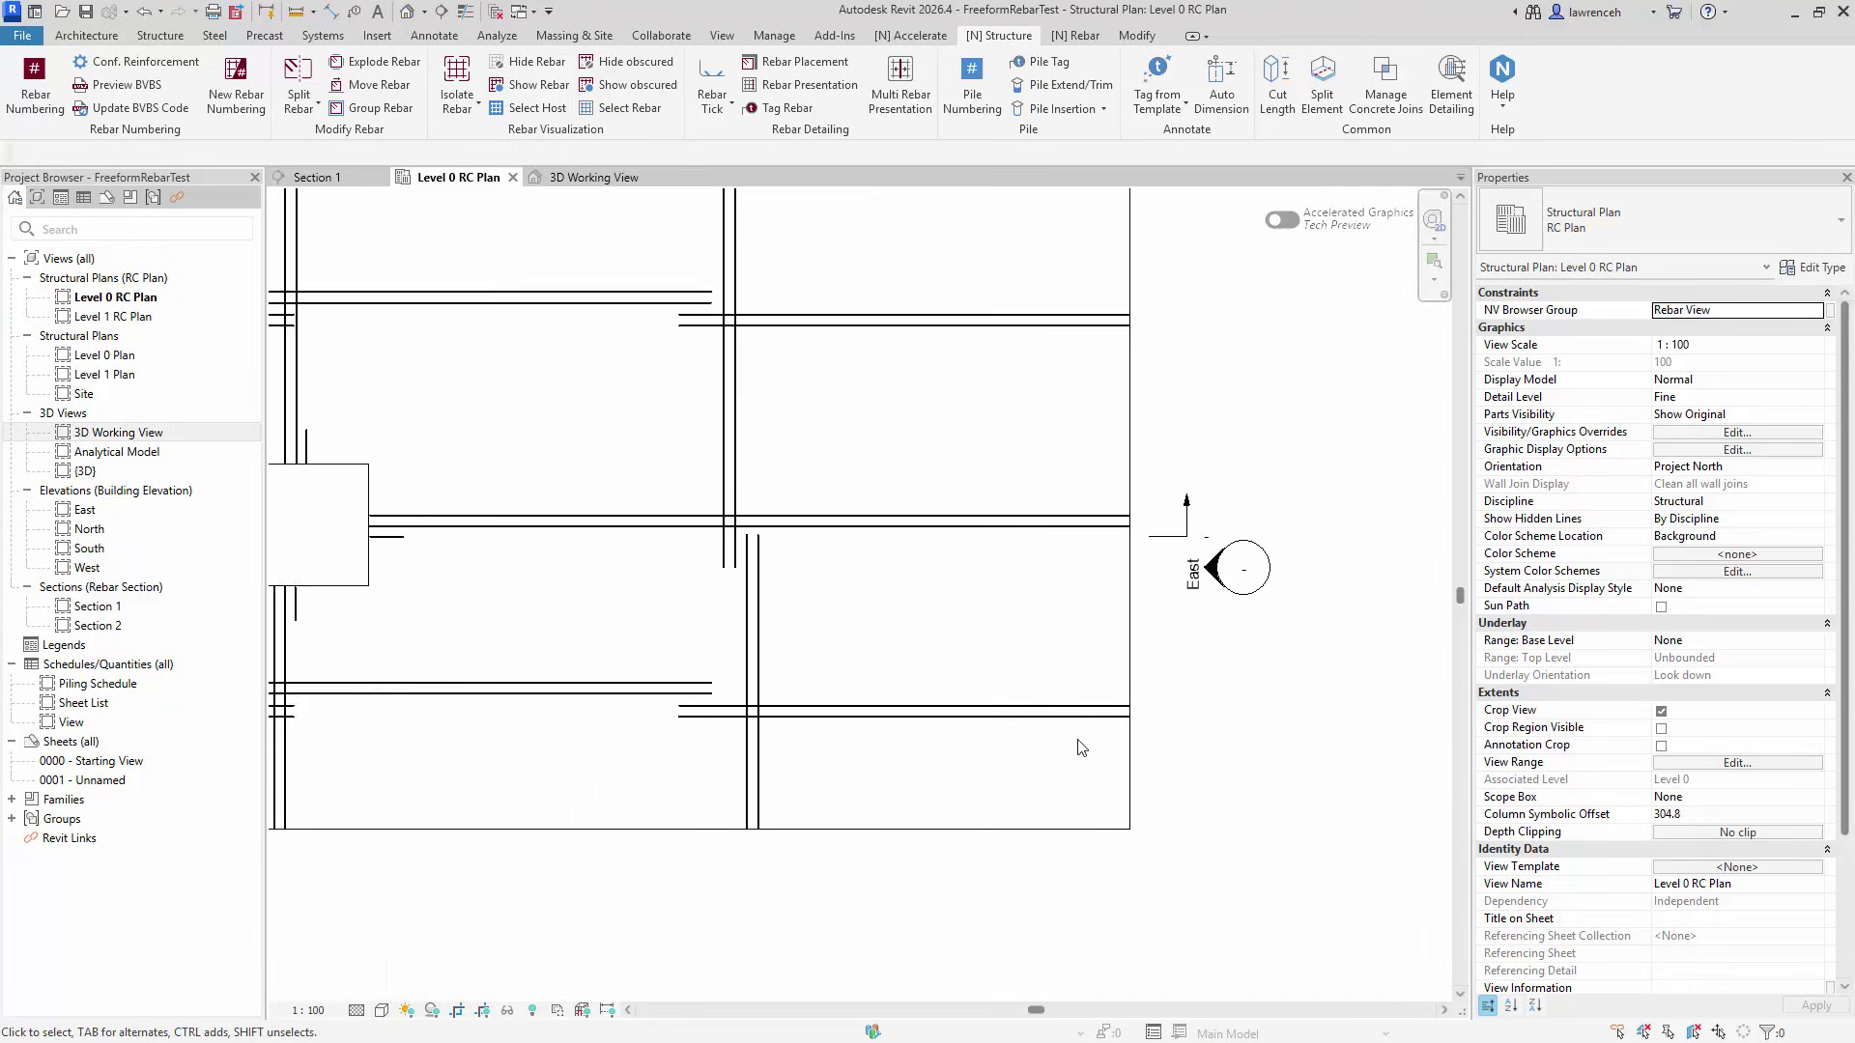
scroll(1016, 778, up, 1)
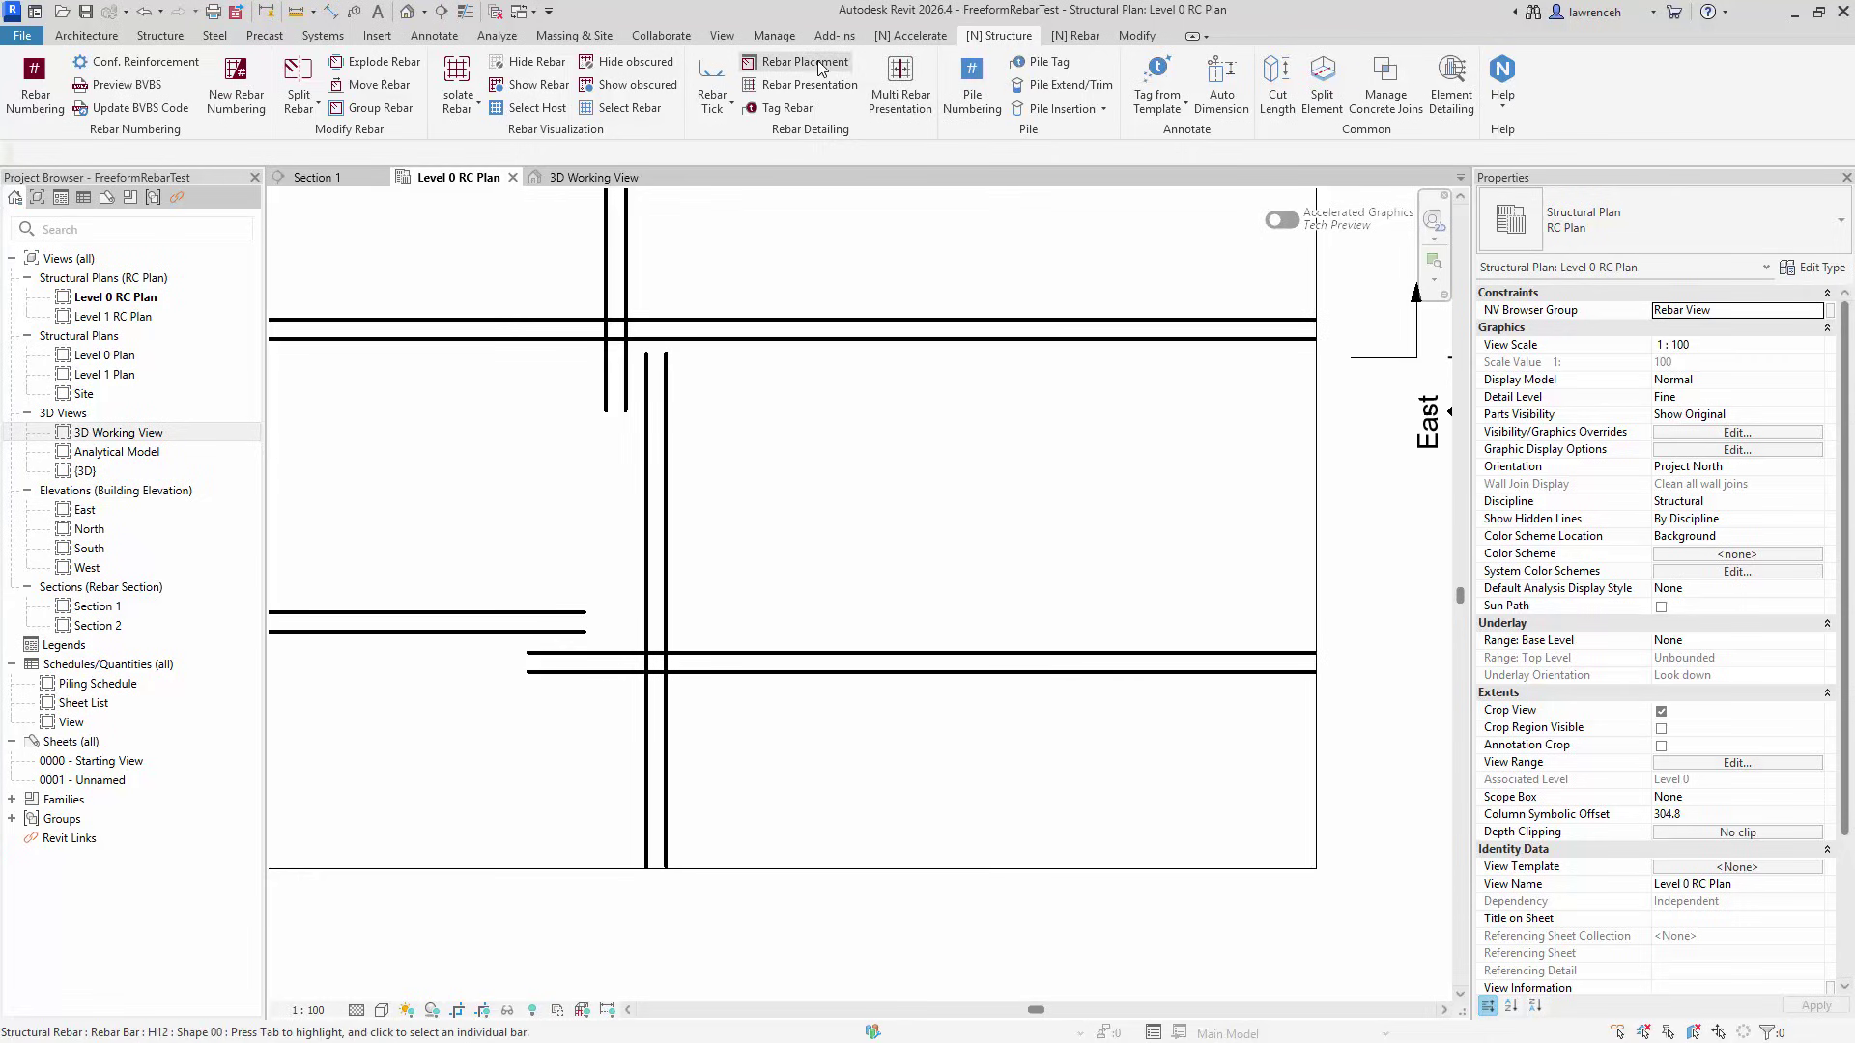
click(433, 35)
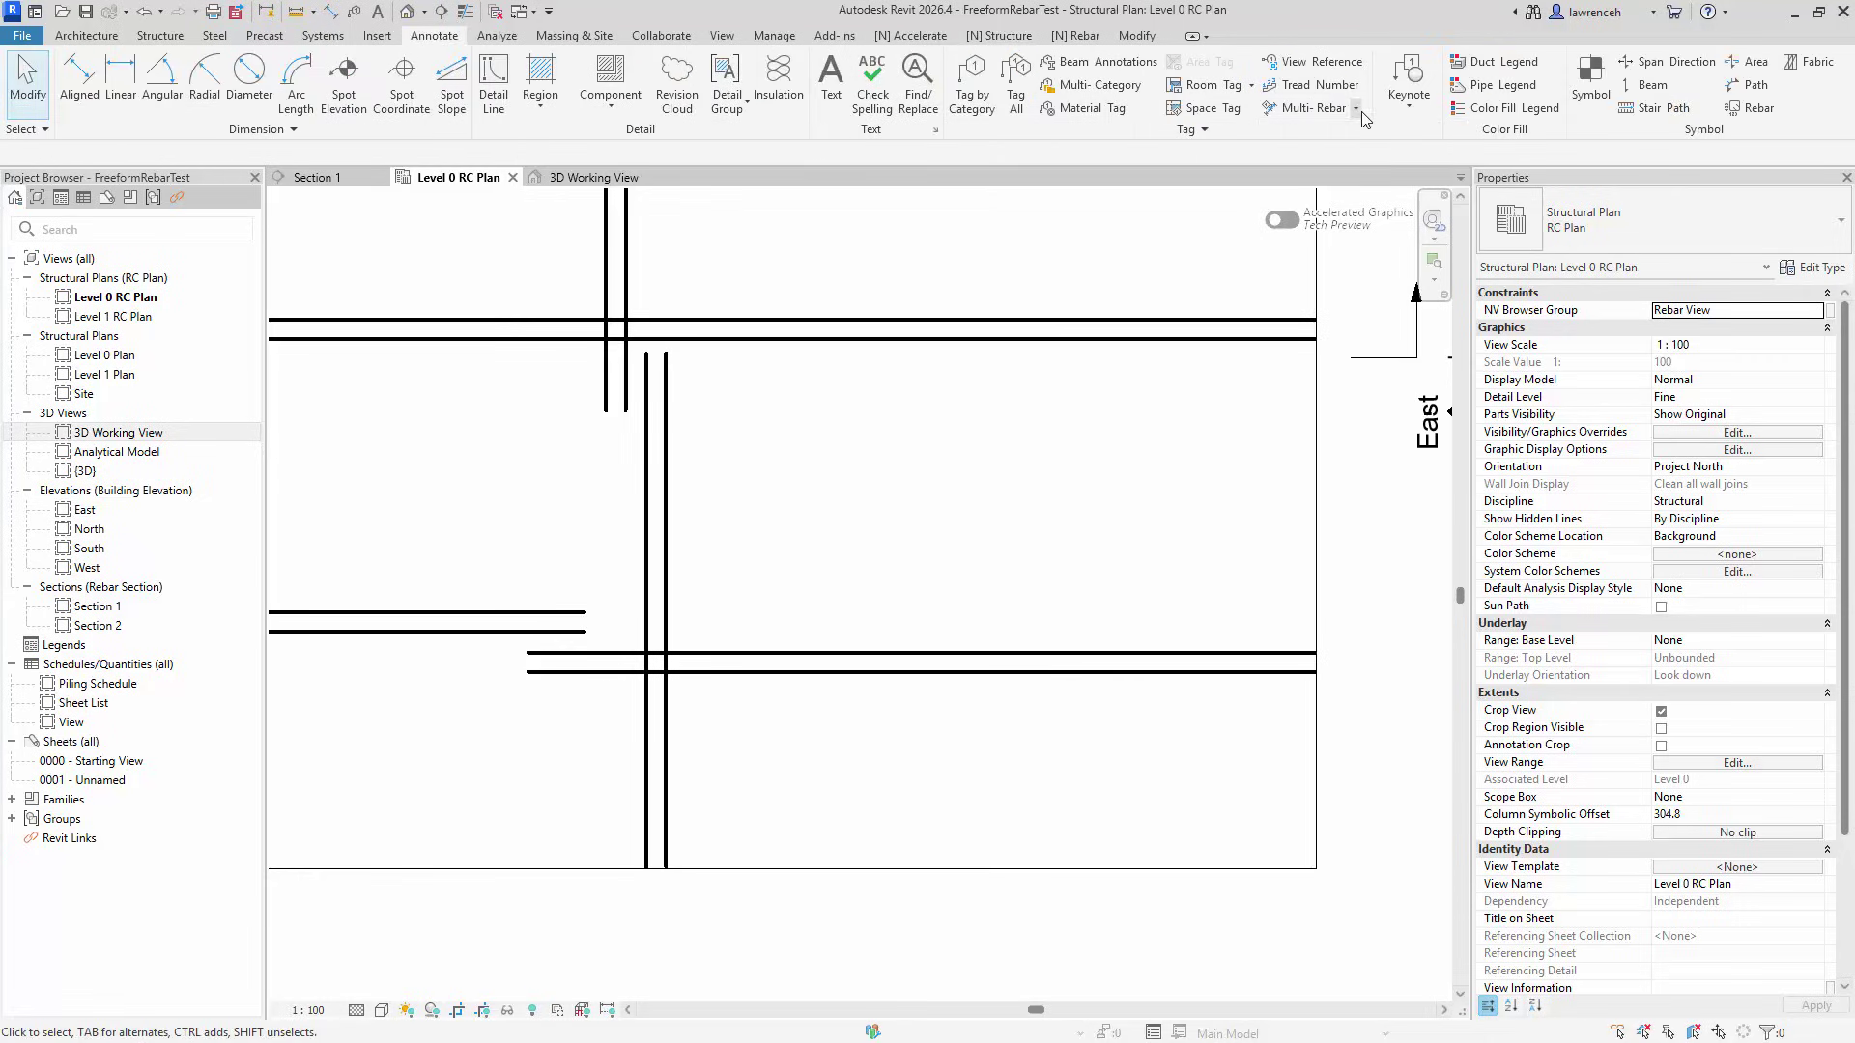
click(1355, 108)
click(1323, 145)
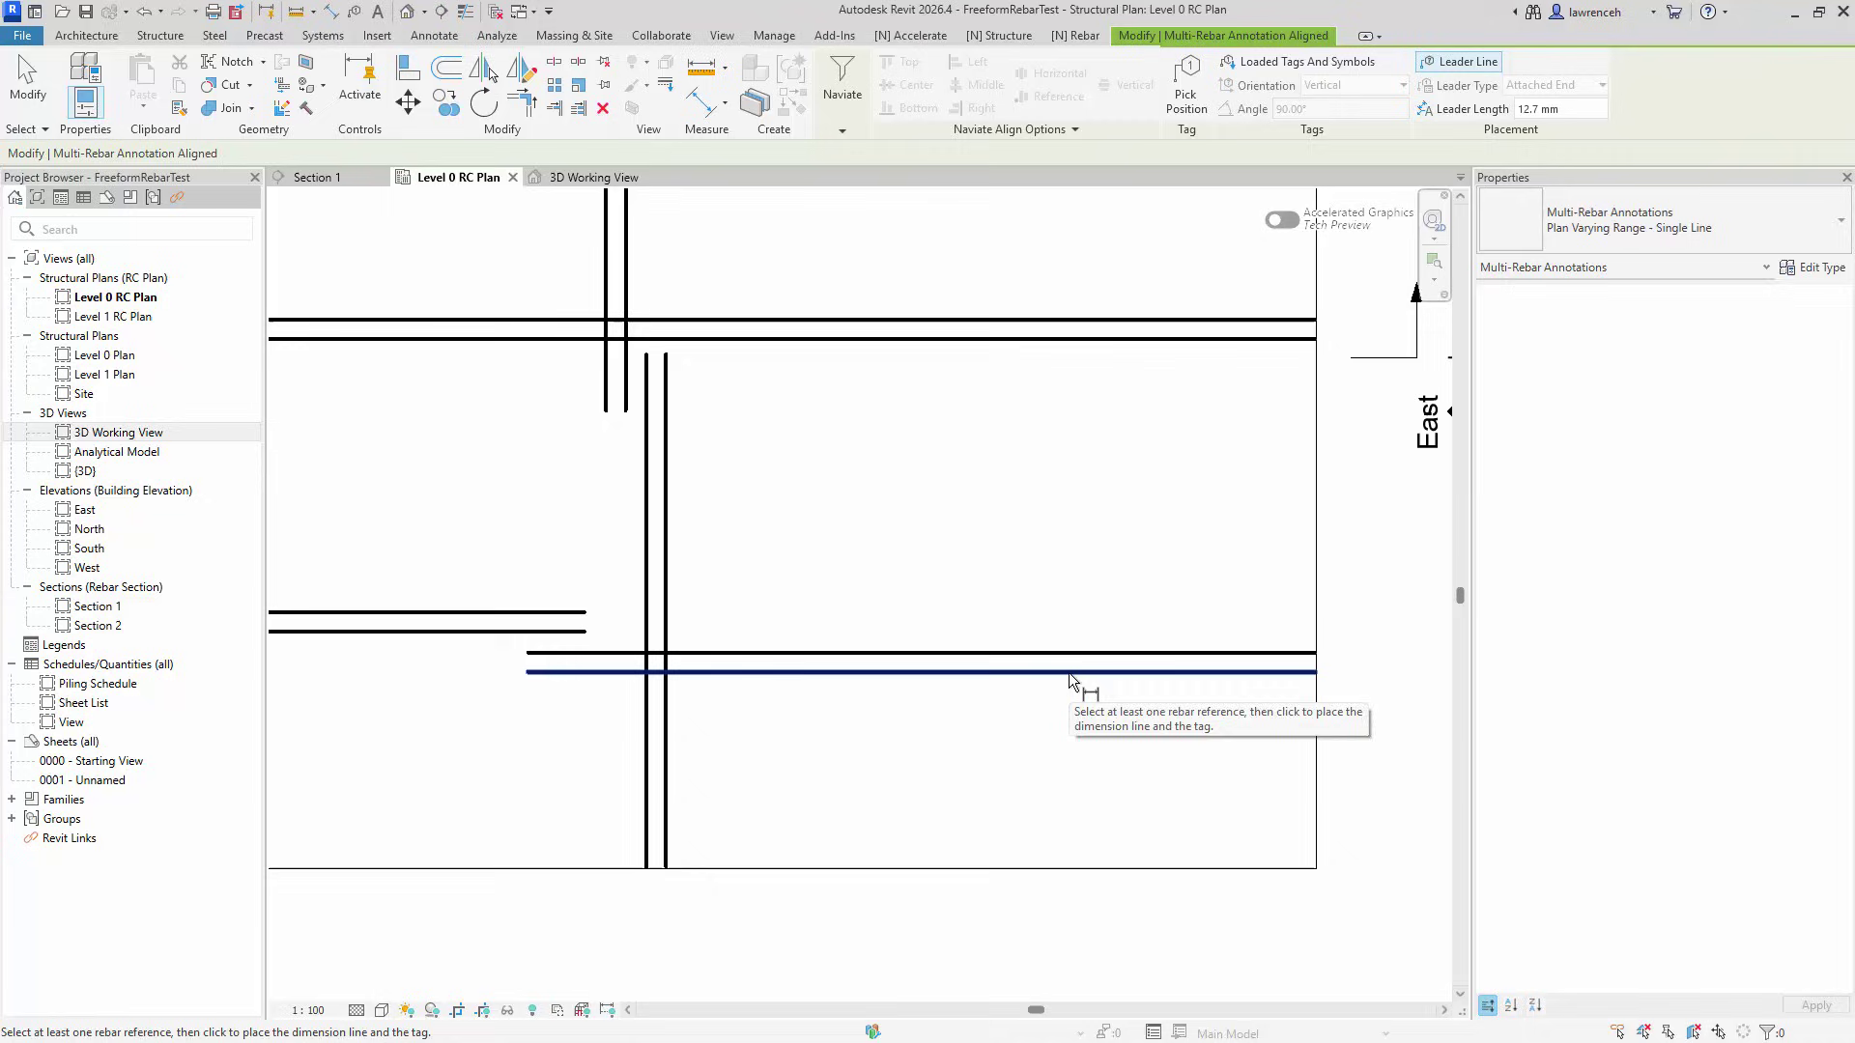
click(1069, 672)
middle_drag(1098, 953, 1110, 849)
click(1110, 854)
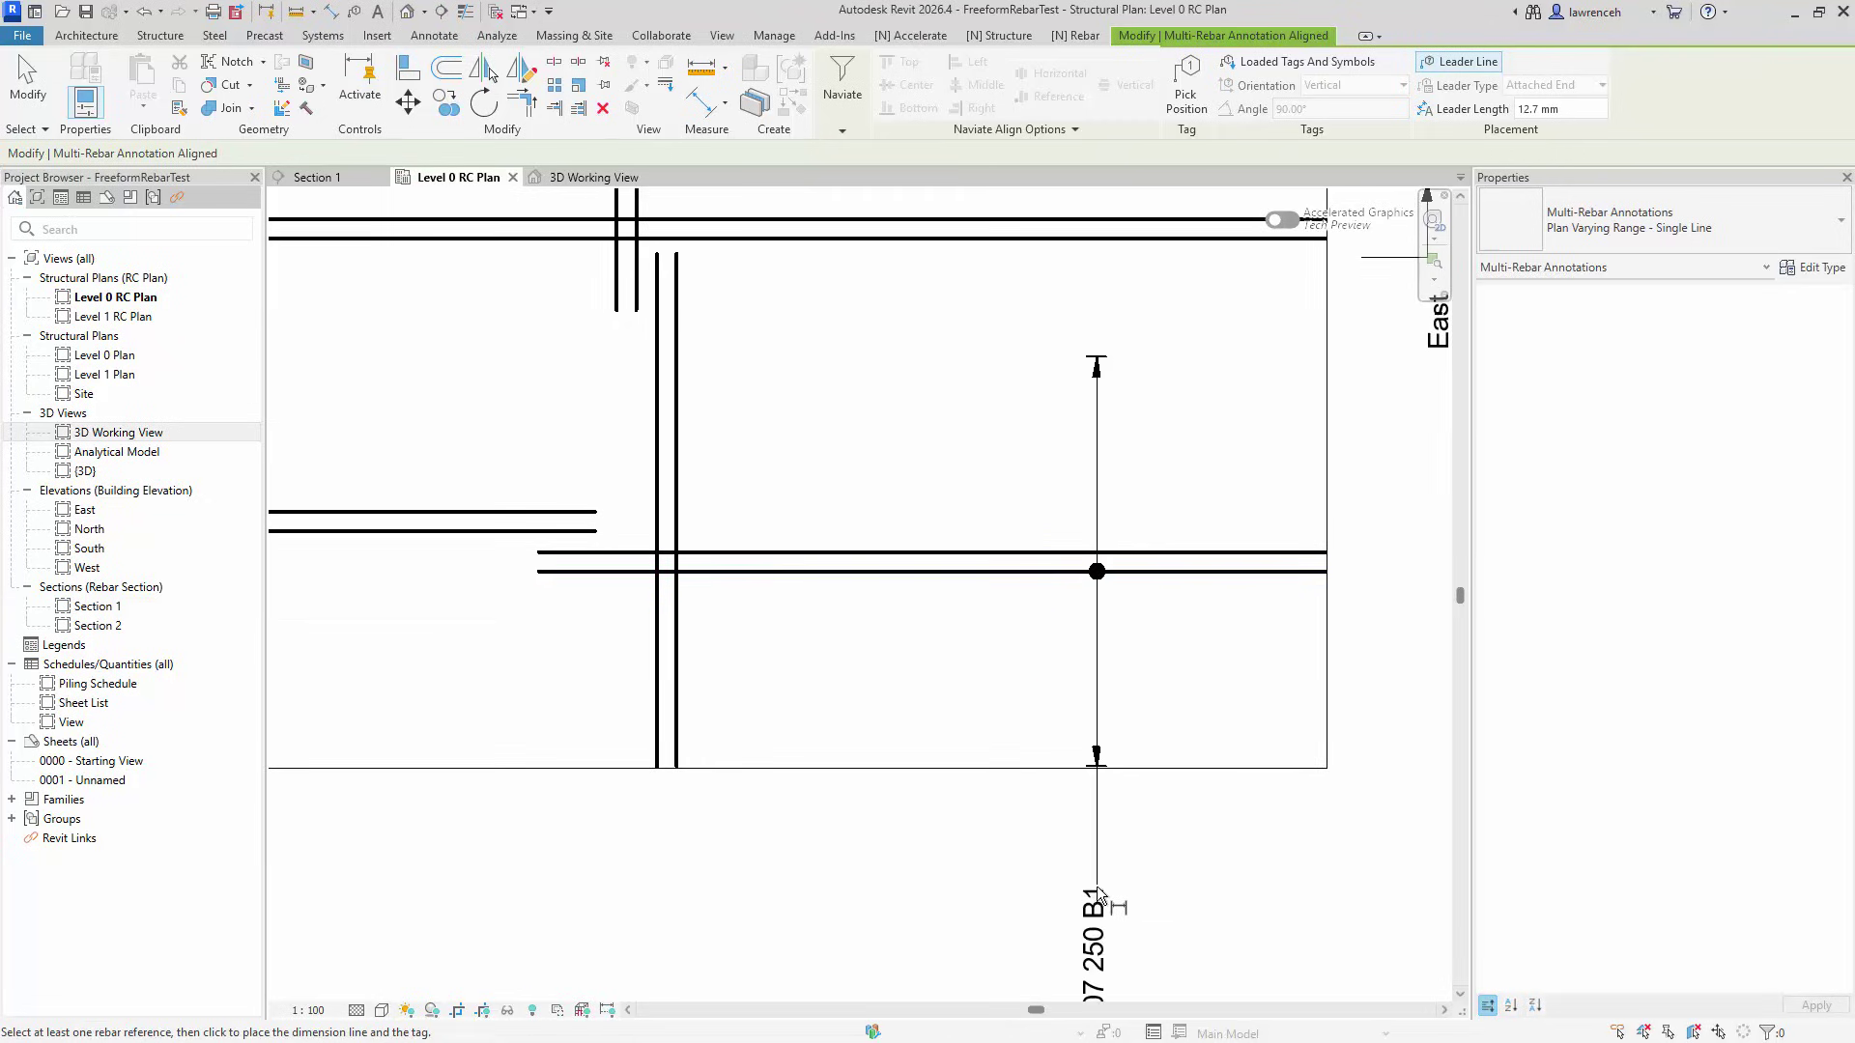
click(1029, 552)
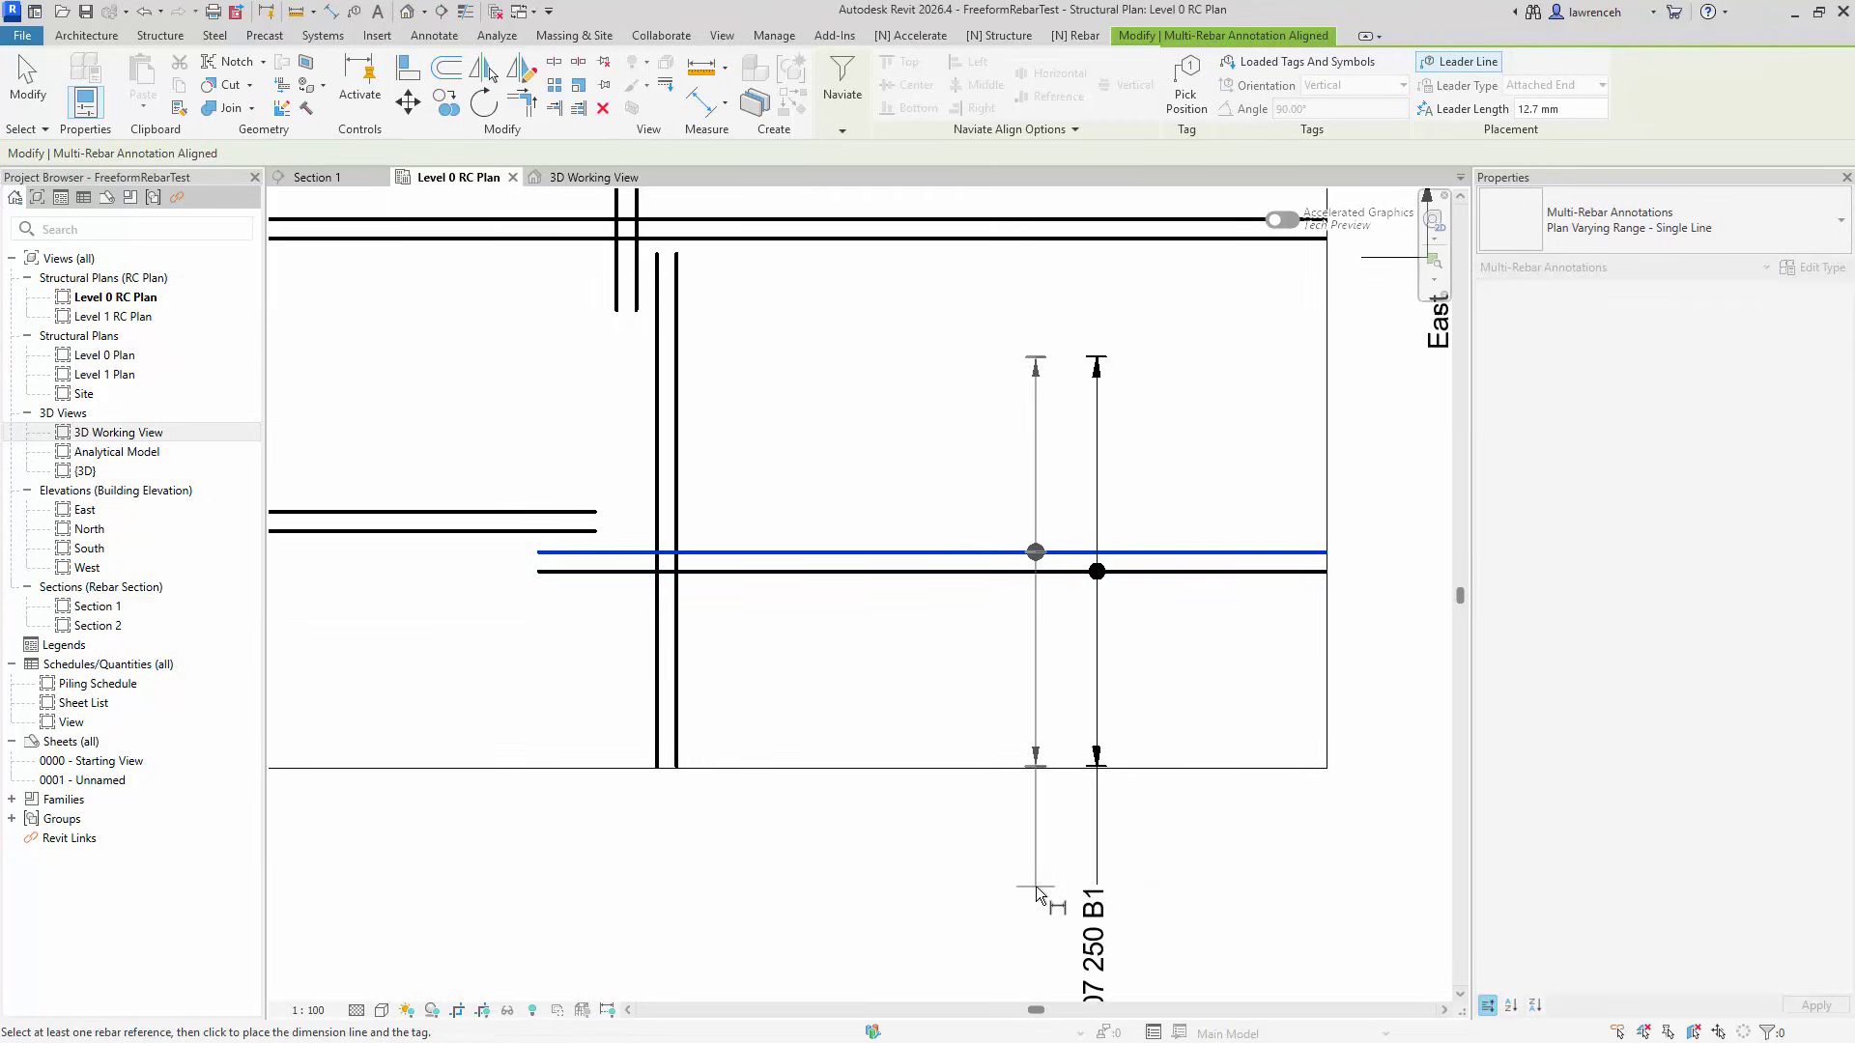
click(1036, 884)
scroll(1194, 861, down, 2)
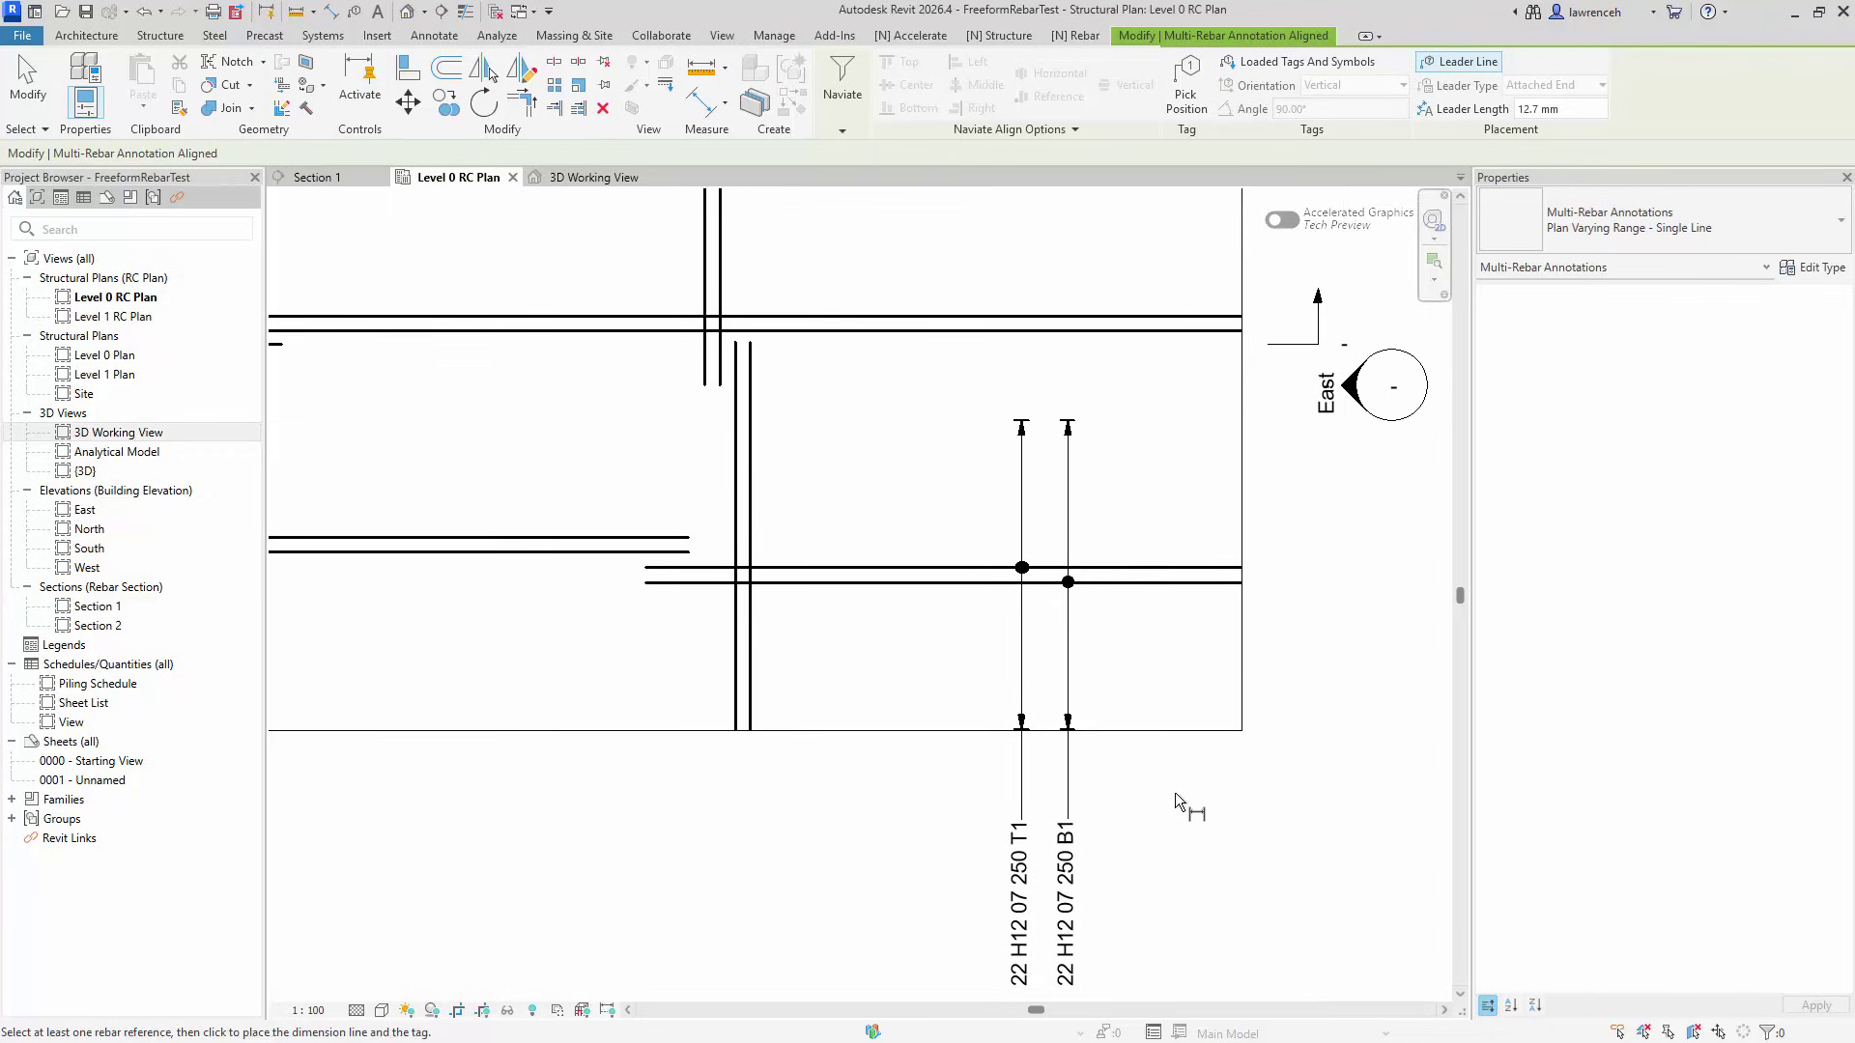
Step: Annotate the vertical B2 and T2 bar sets in the same bay with aligned multi-rebar annotations tagged beyond the slab's right edge, and end the command
click(750, 650)
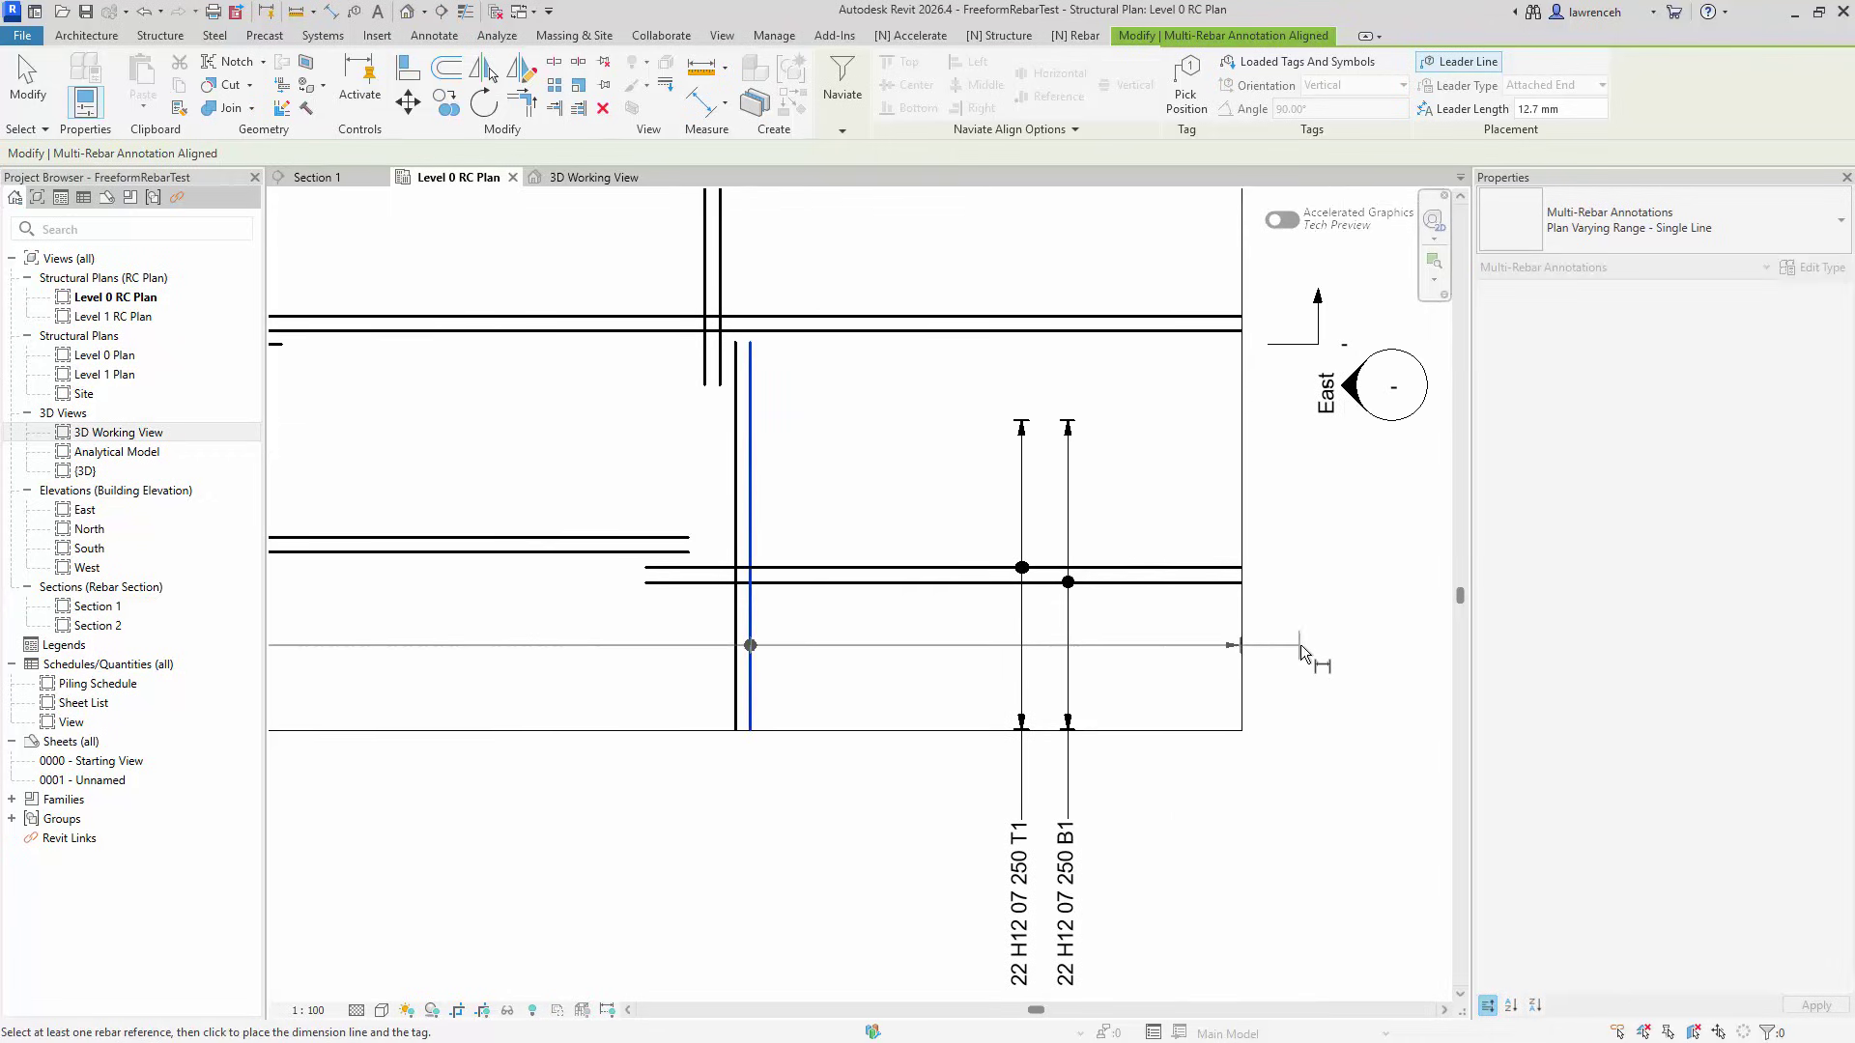
click(1330, 643)
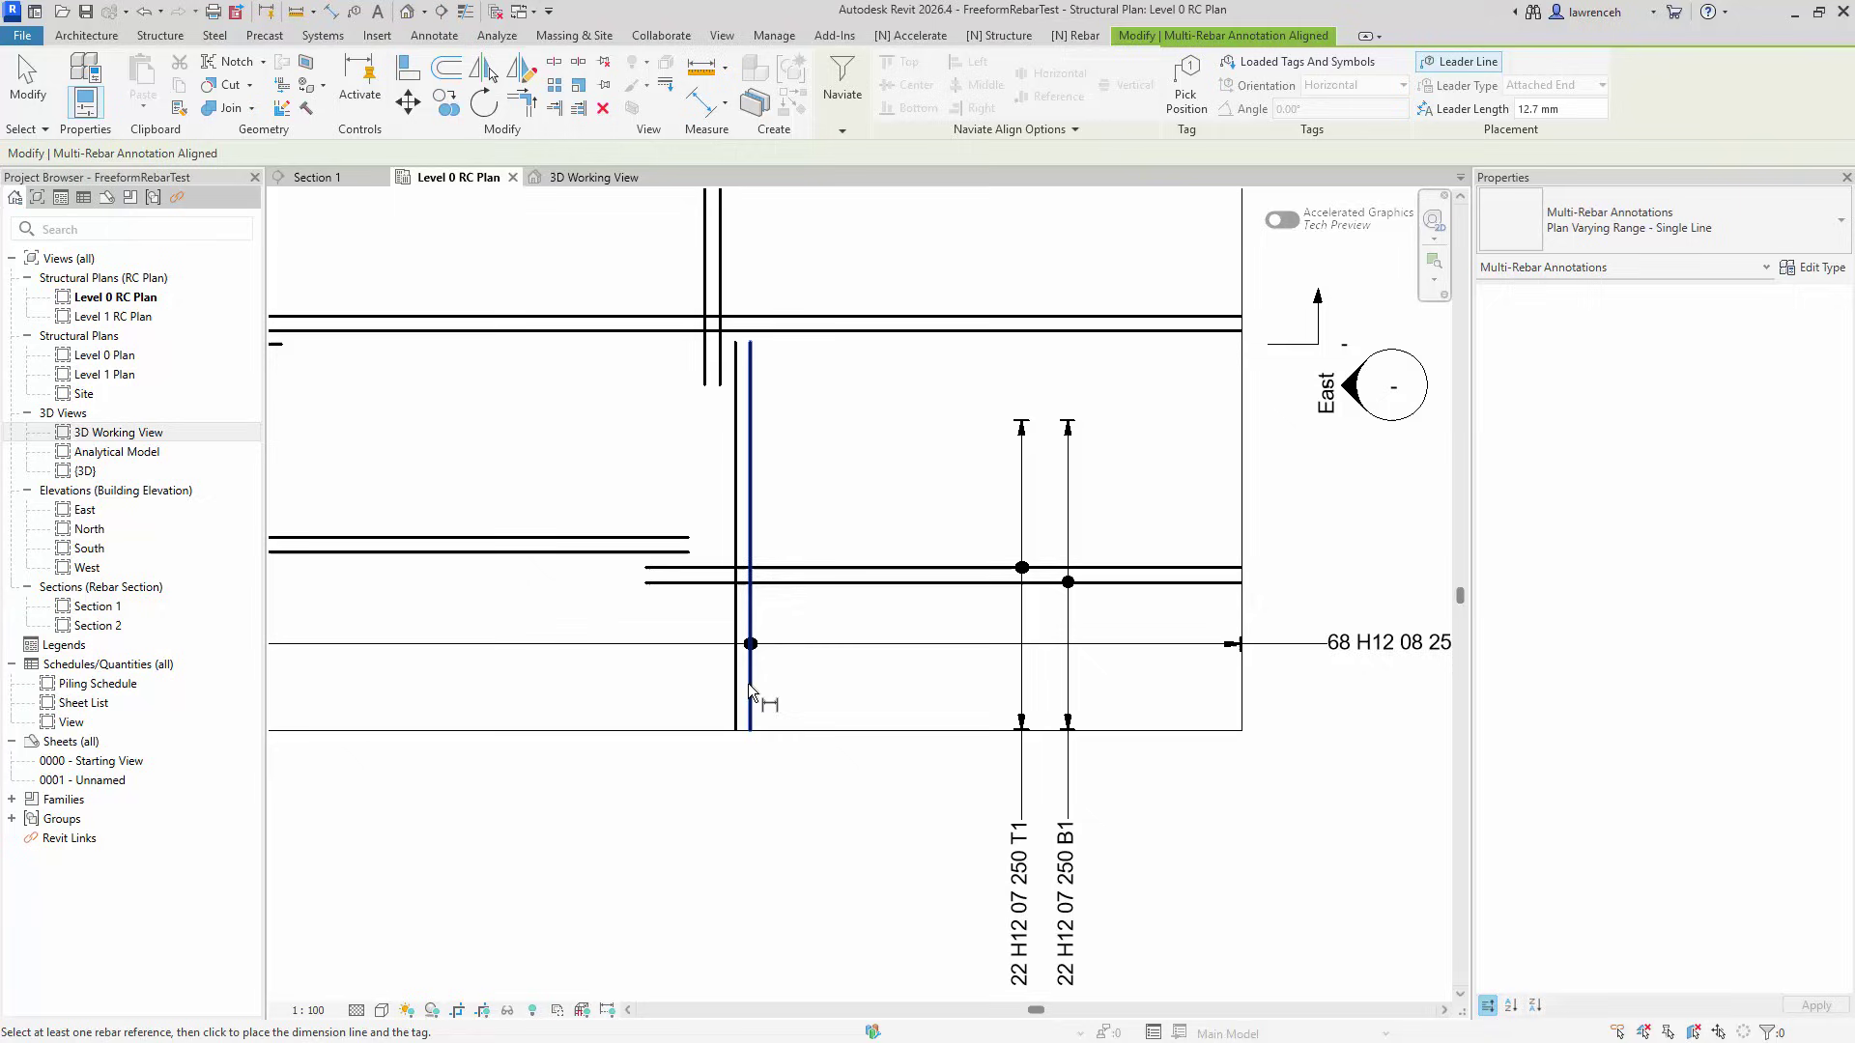
click(738, 692)
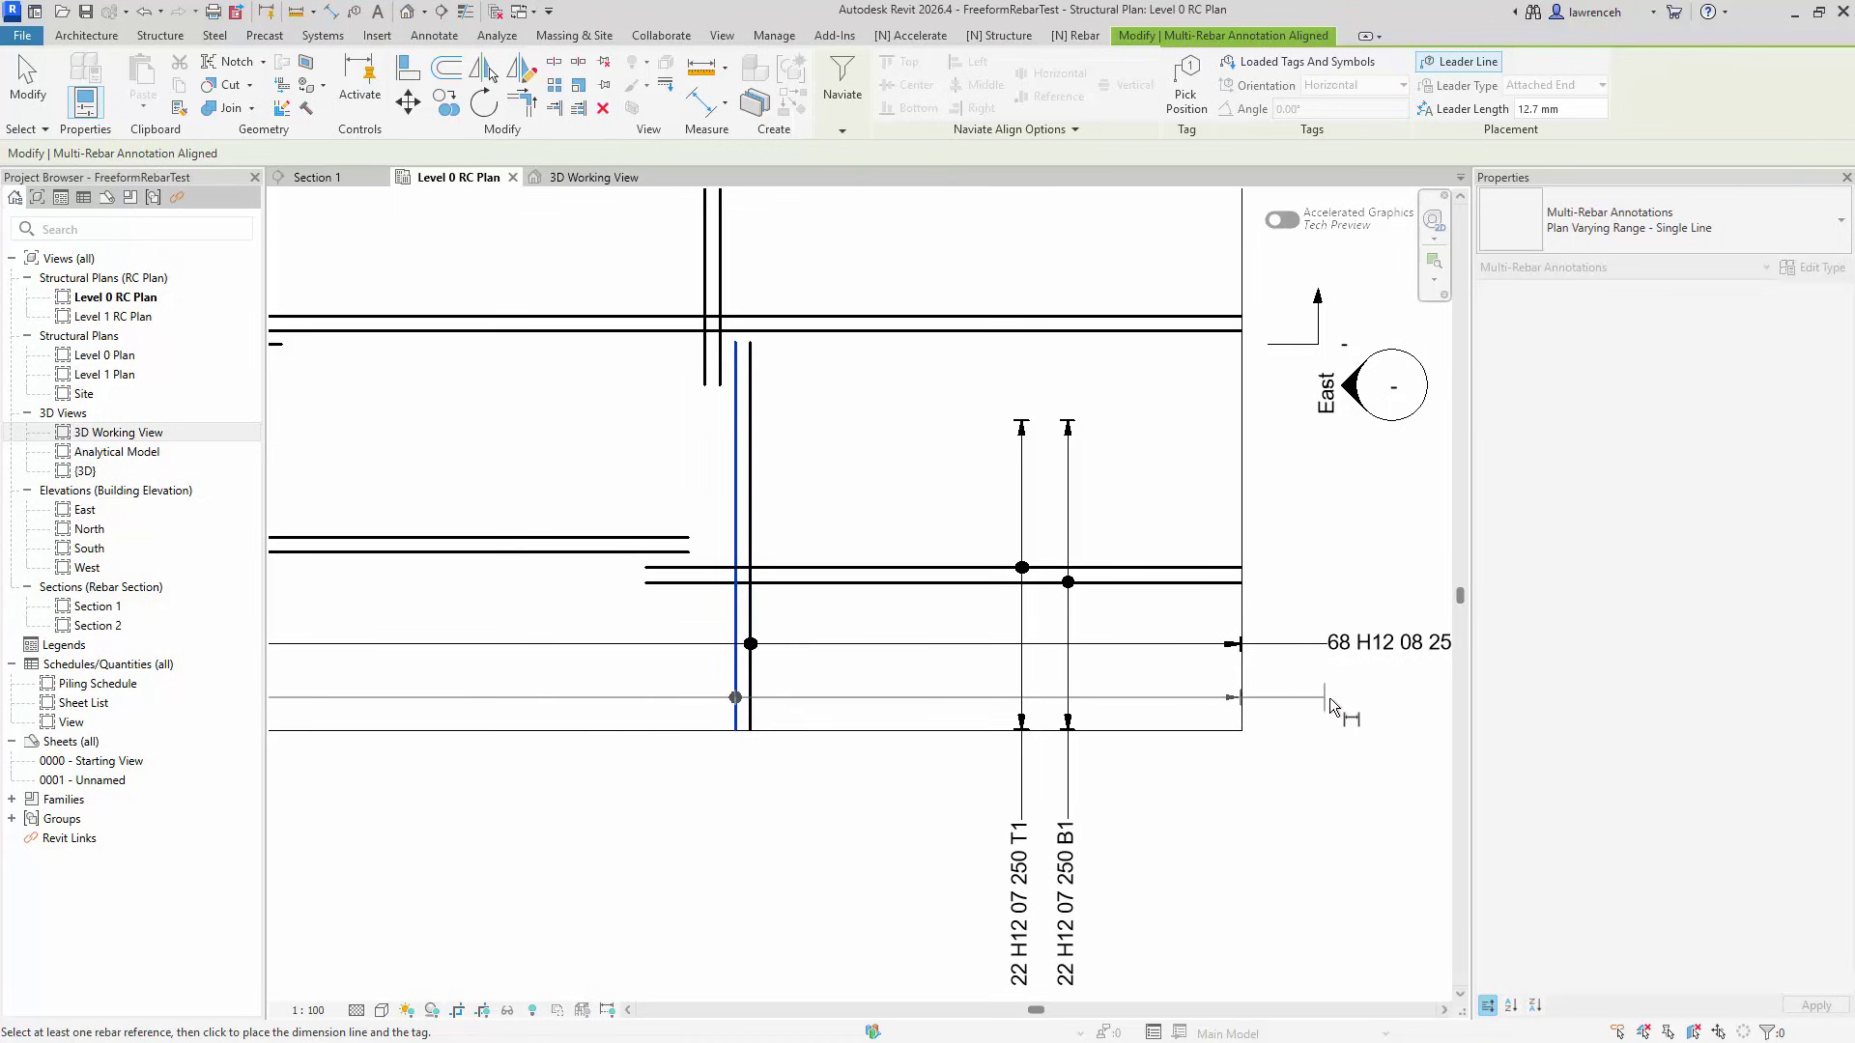
click(1325, 697)
scroll(1337, 771, down, 2)
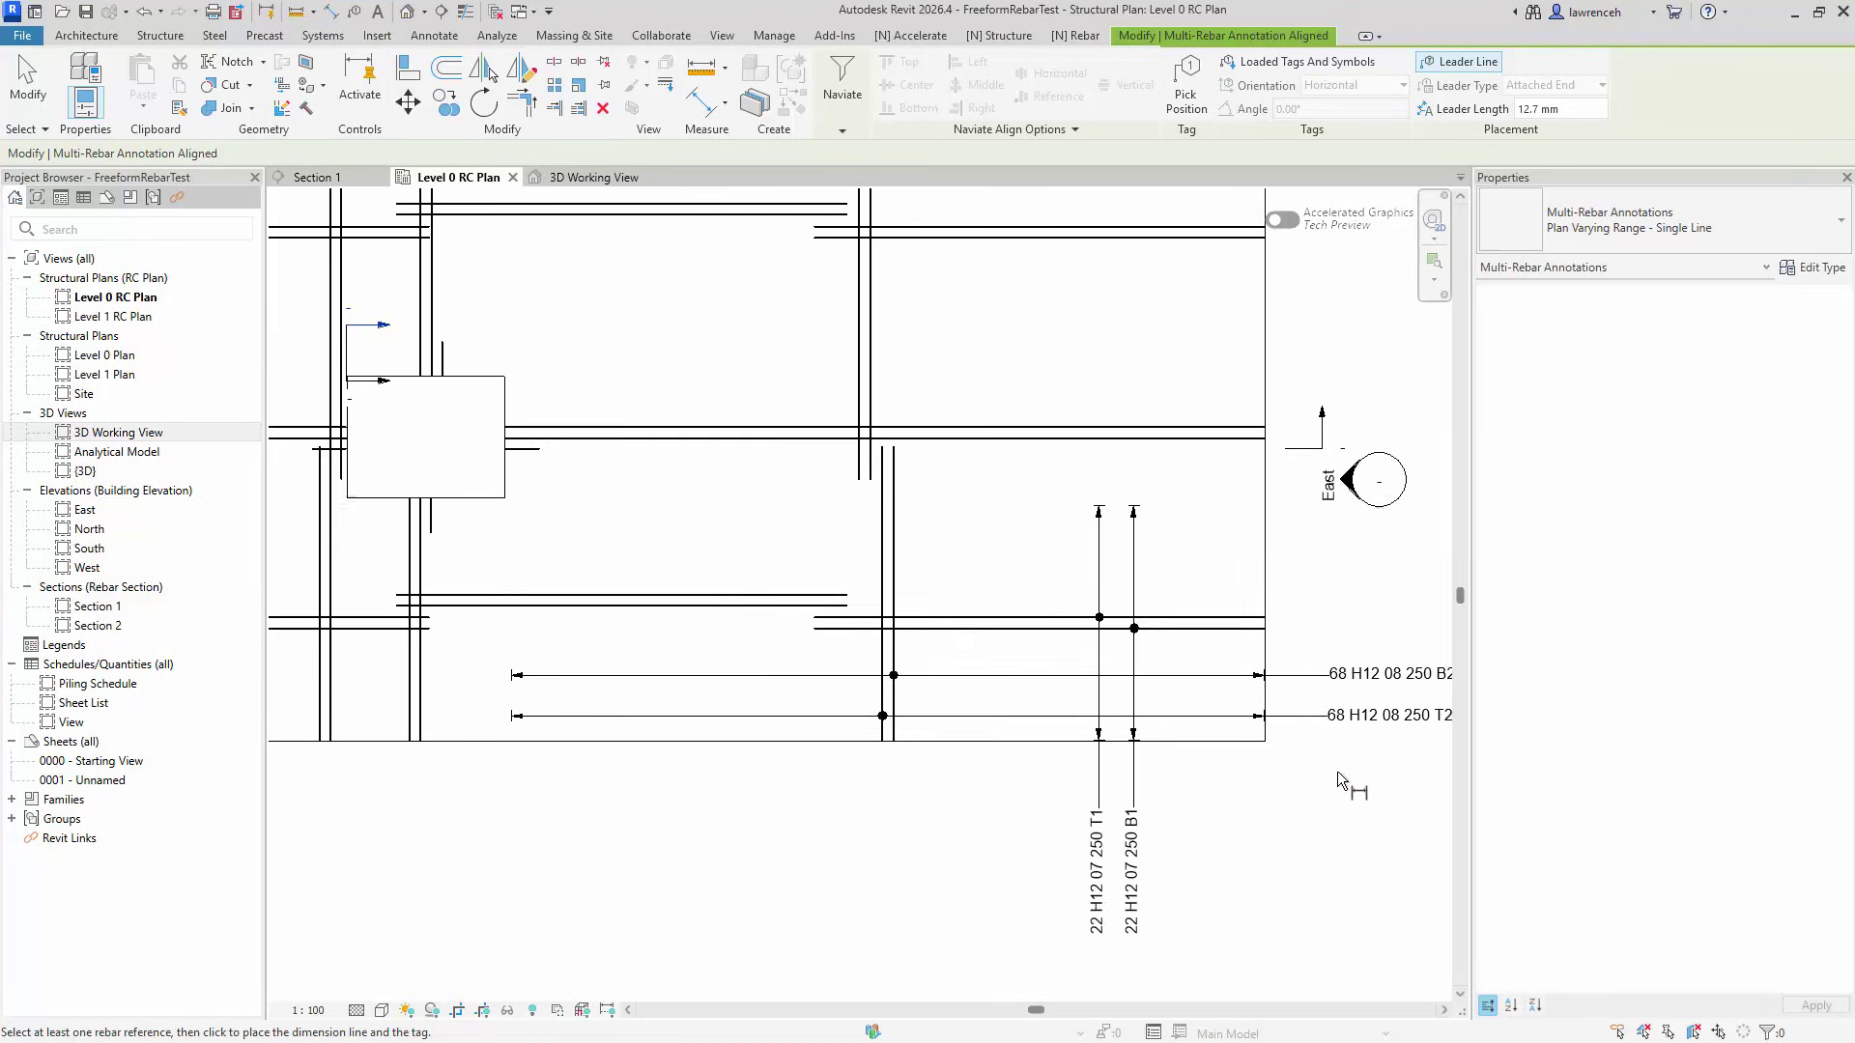
right_click(1239, 564)
click(1291, 578)
middle_drag(1330, 610, 1357, 553)
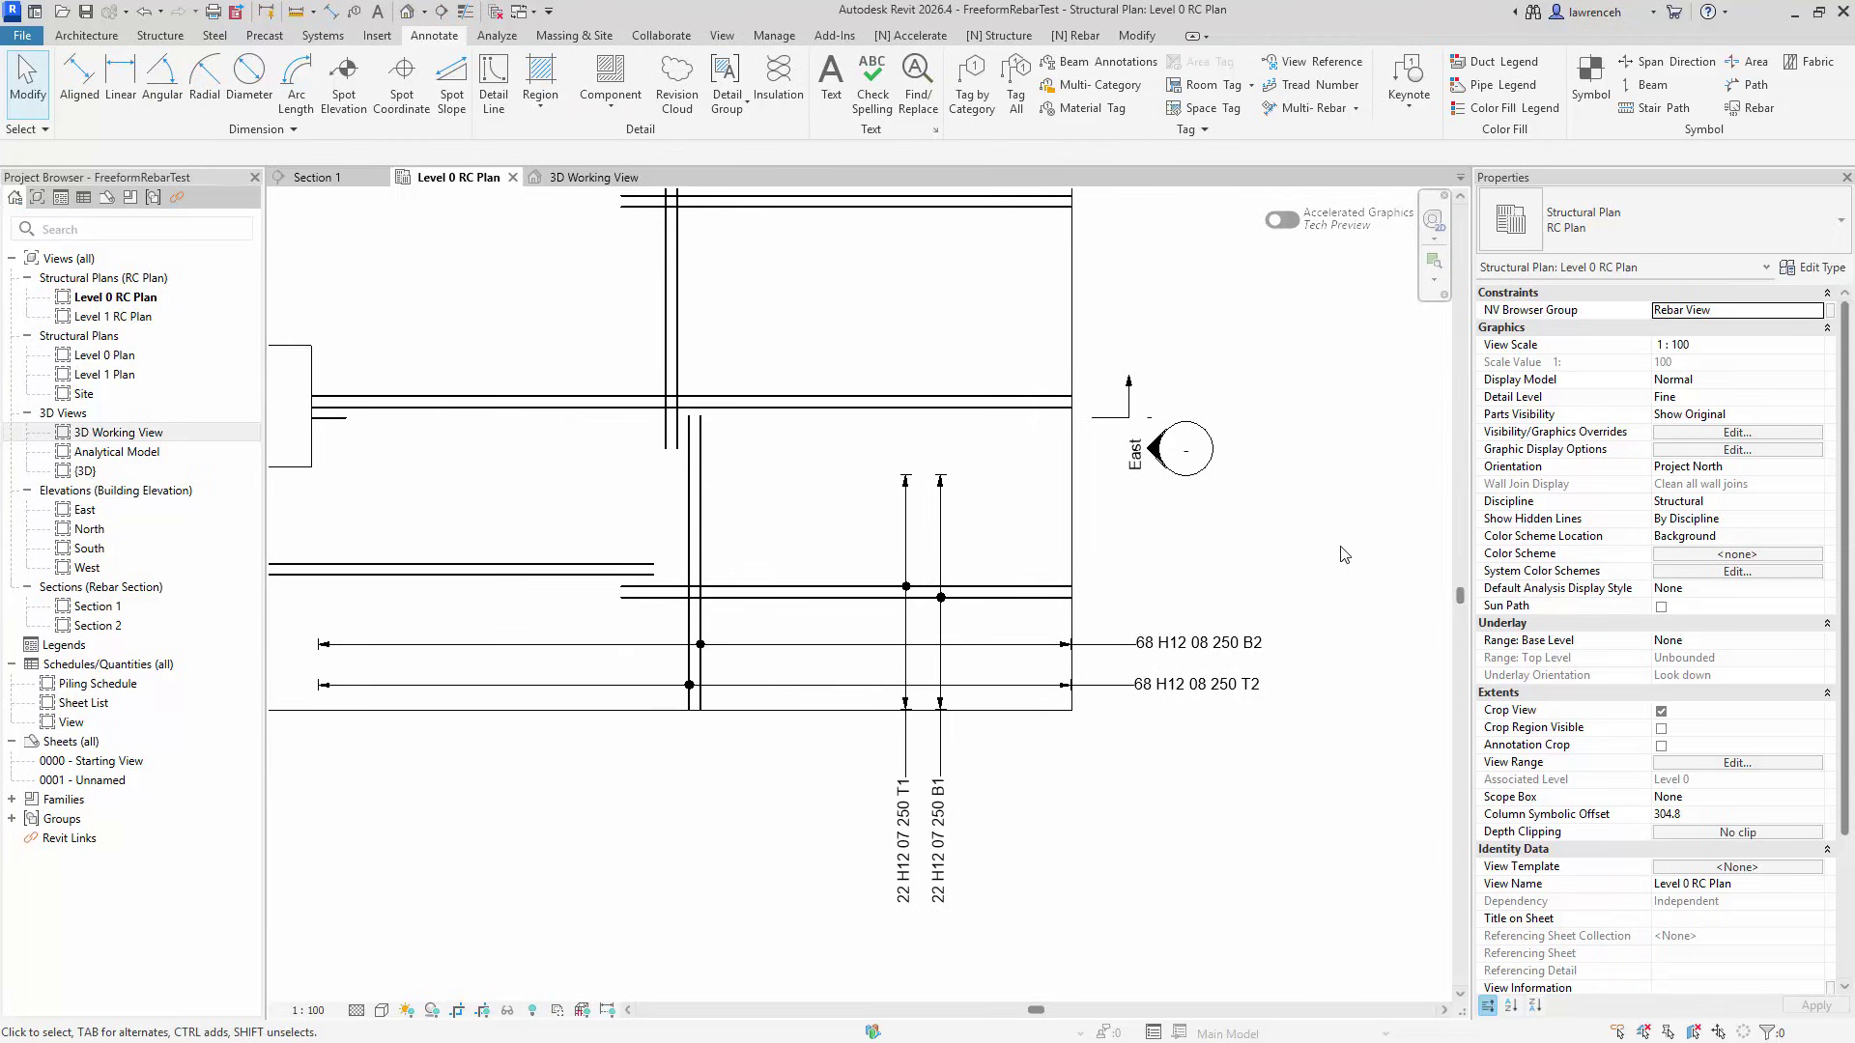
scroll(1378, 681, down, 1)
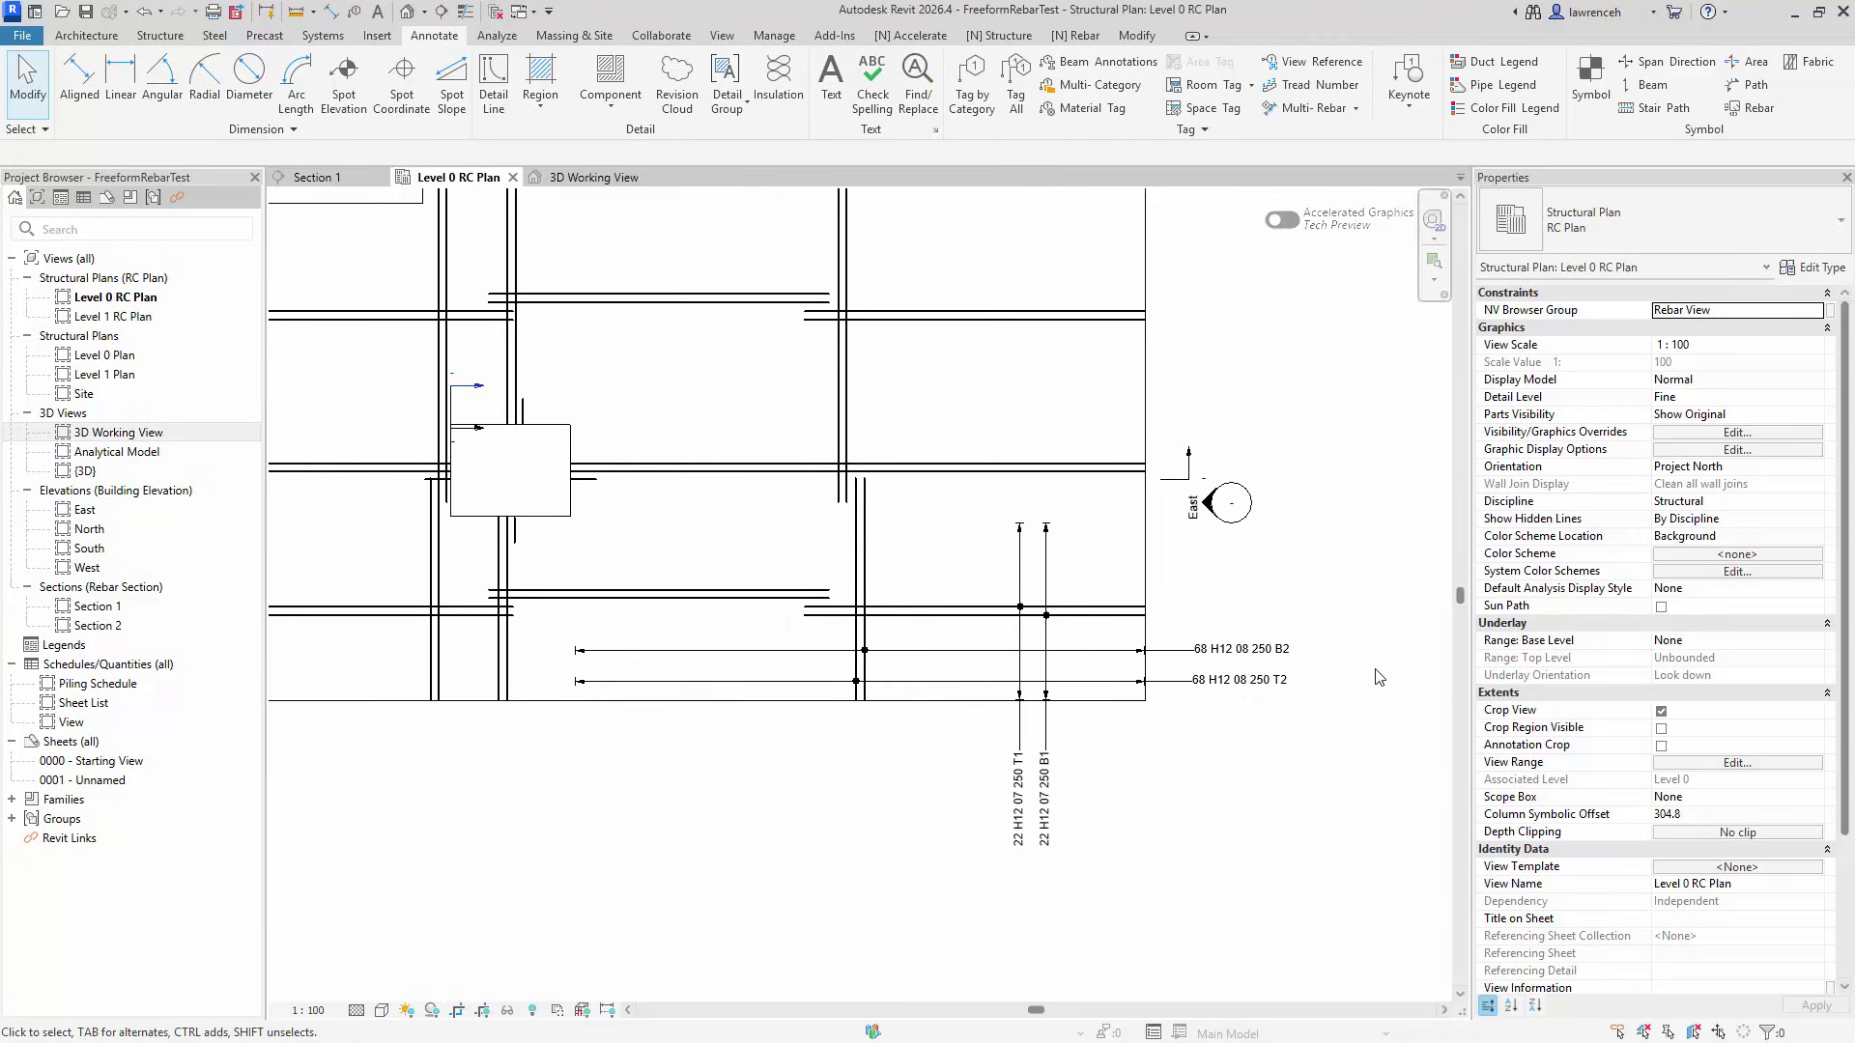
scroll(1378, 676, down, 1)
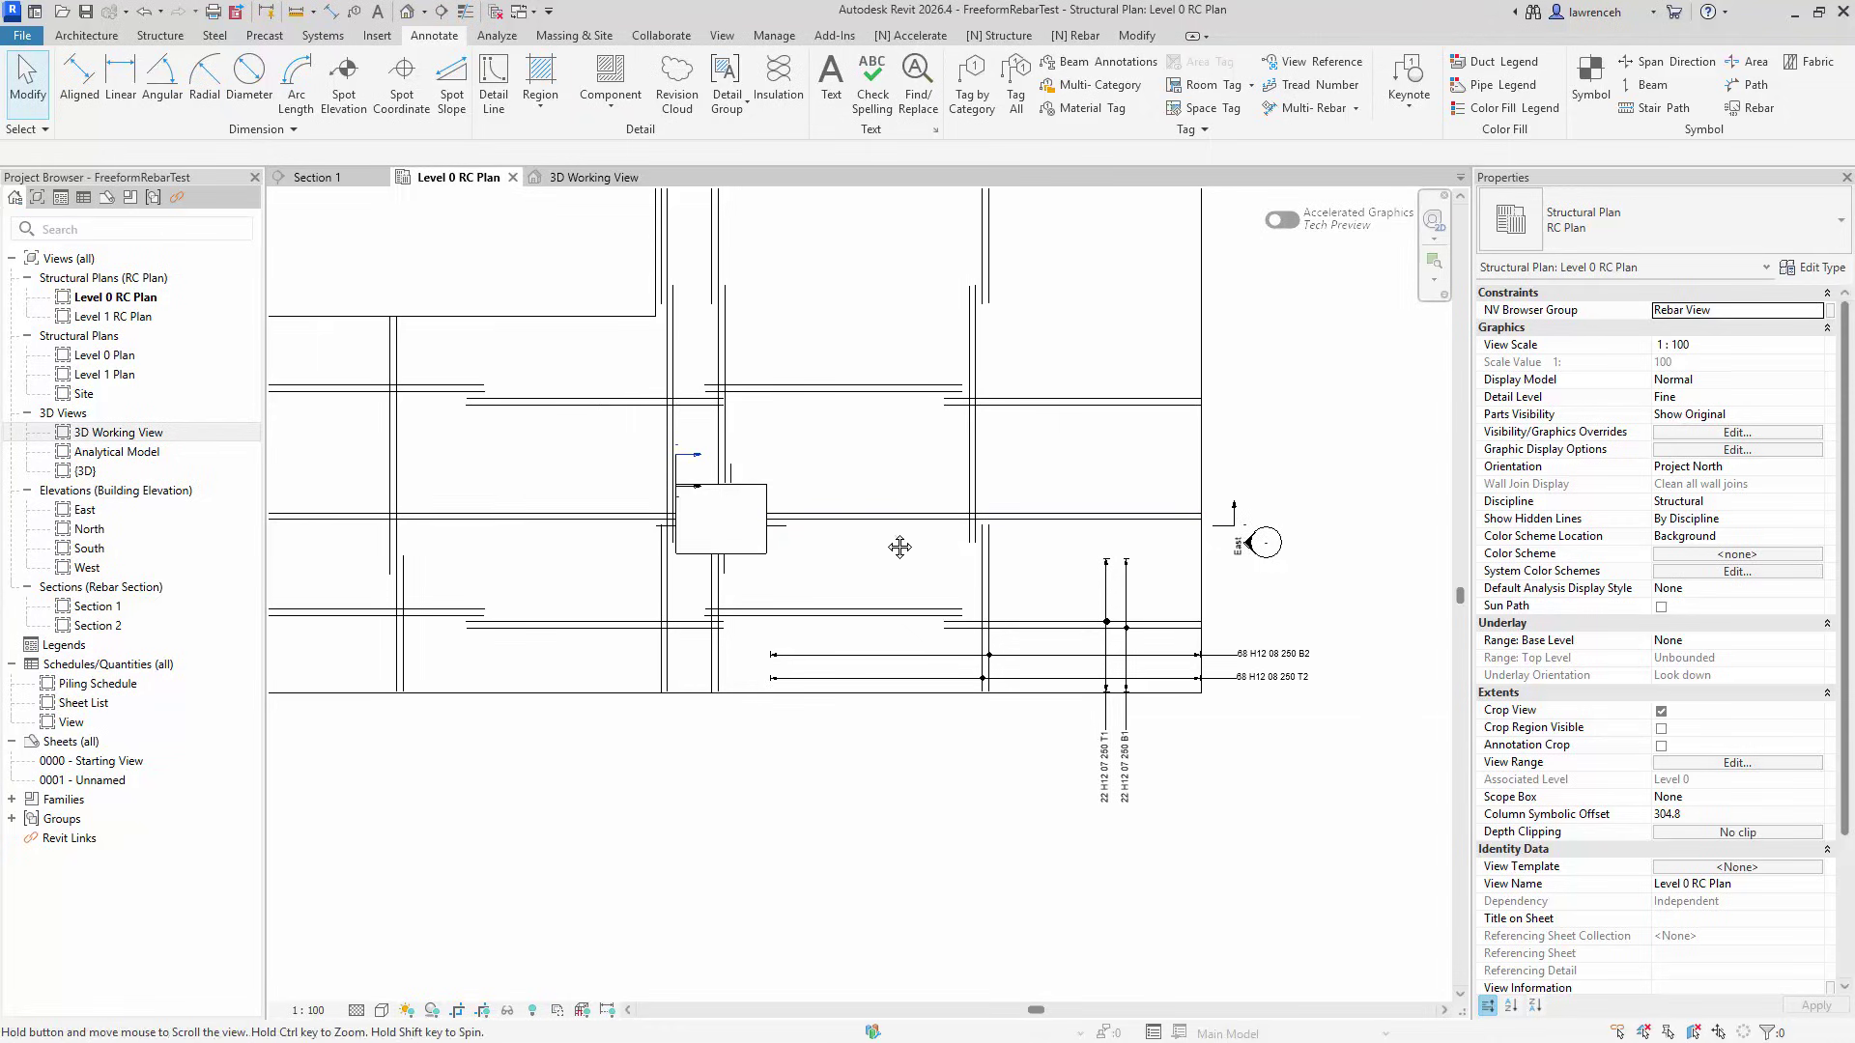
middle_drag(869, 543, 1256, 526)
Step: Switch to Section 1 and examine the bar layers and the U-bar at the slab end
click(340, 181)
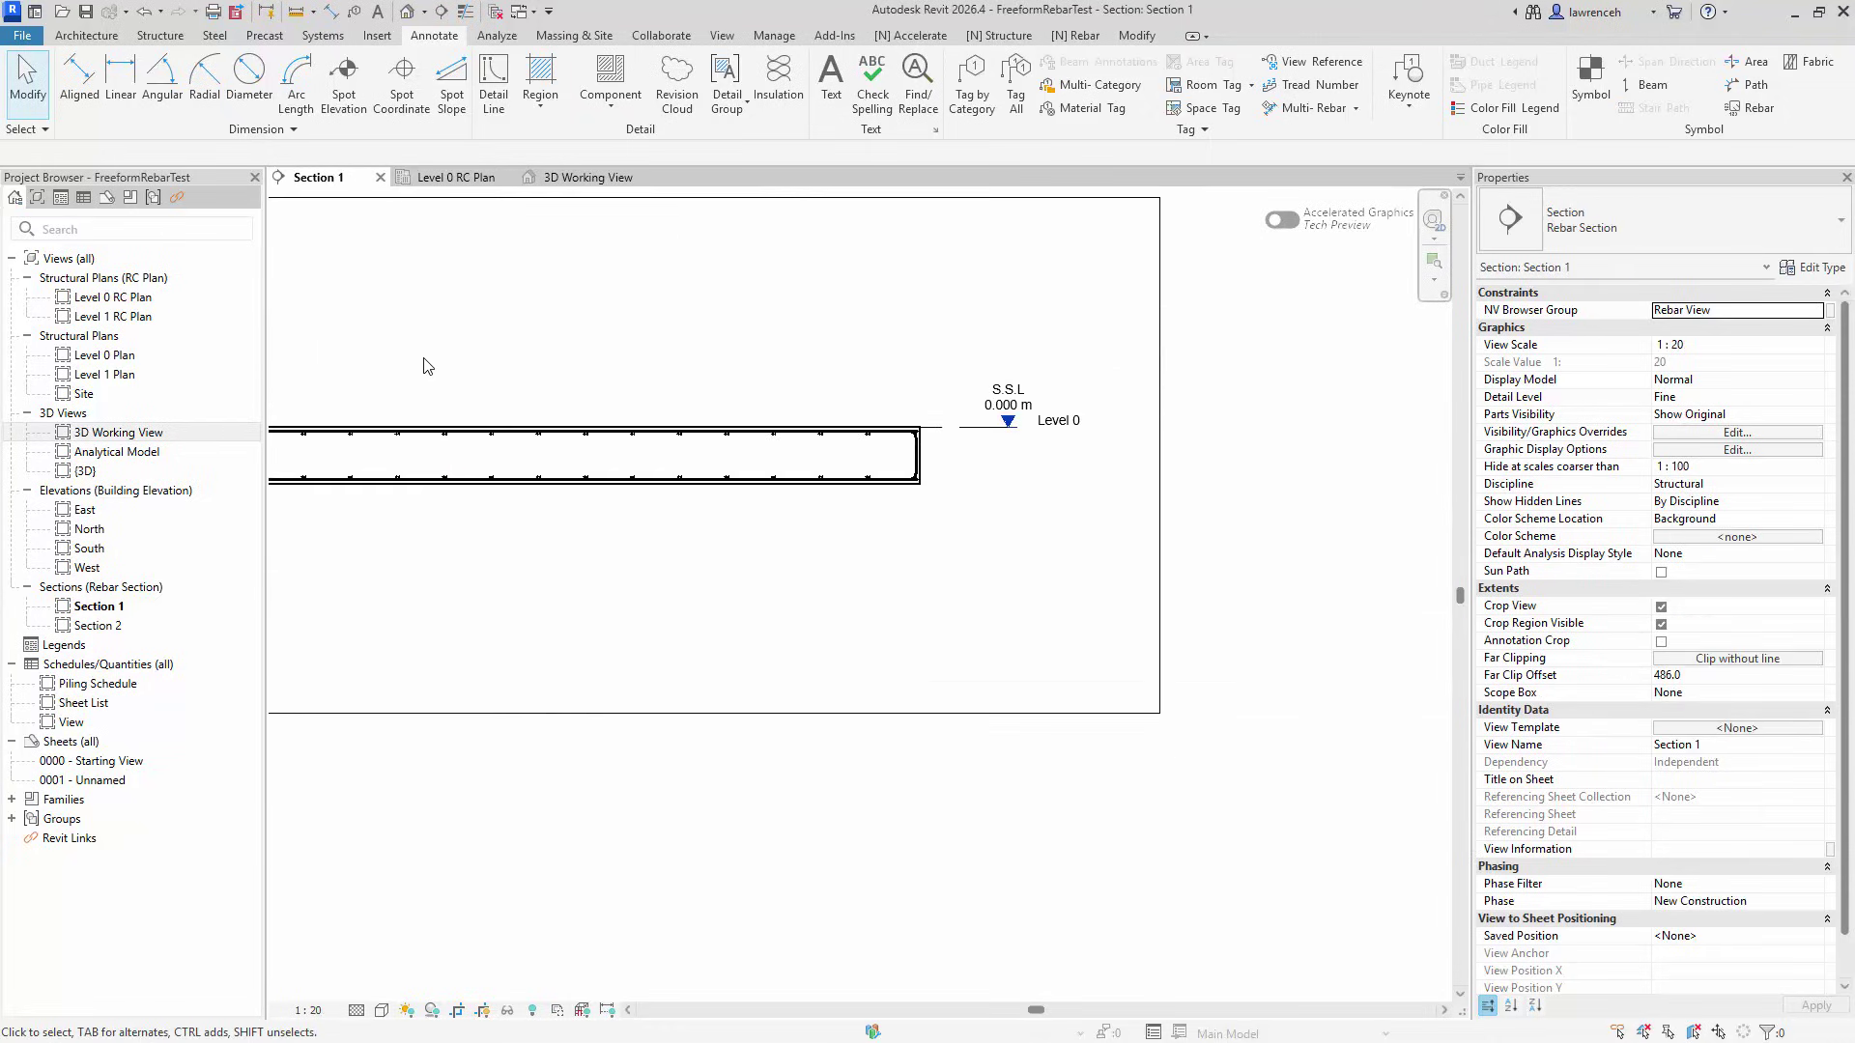
middle_drag(539, 547, 686, 588)
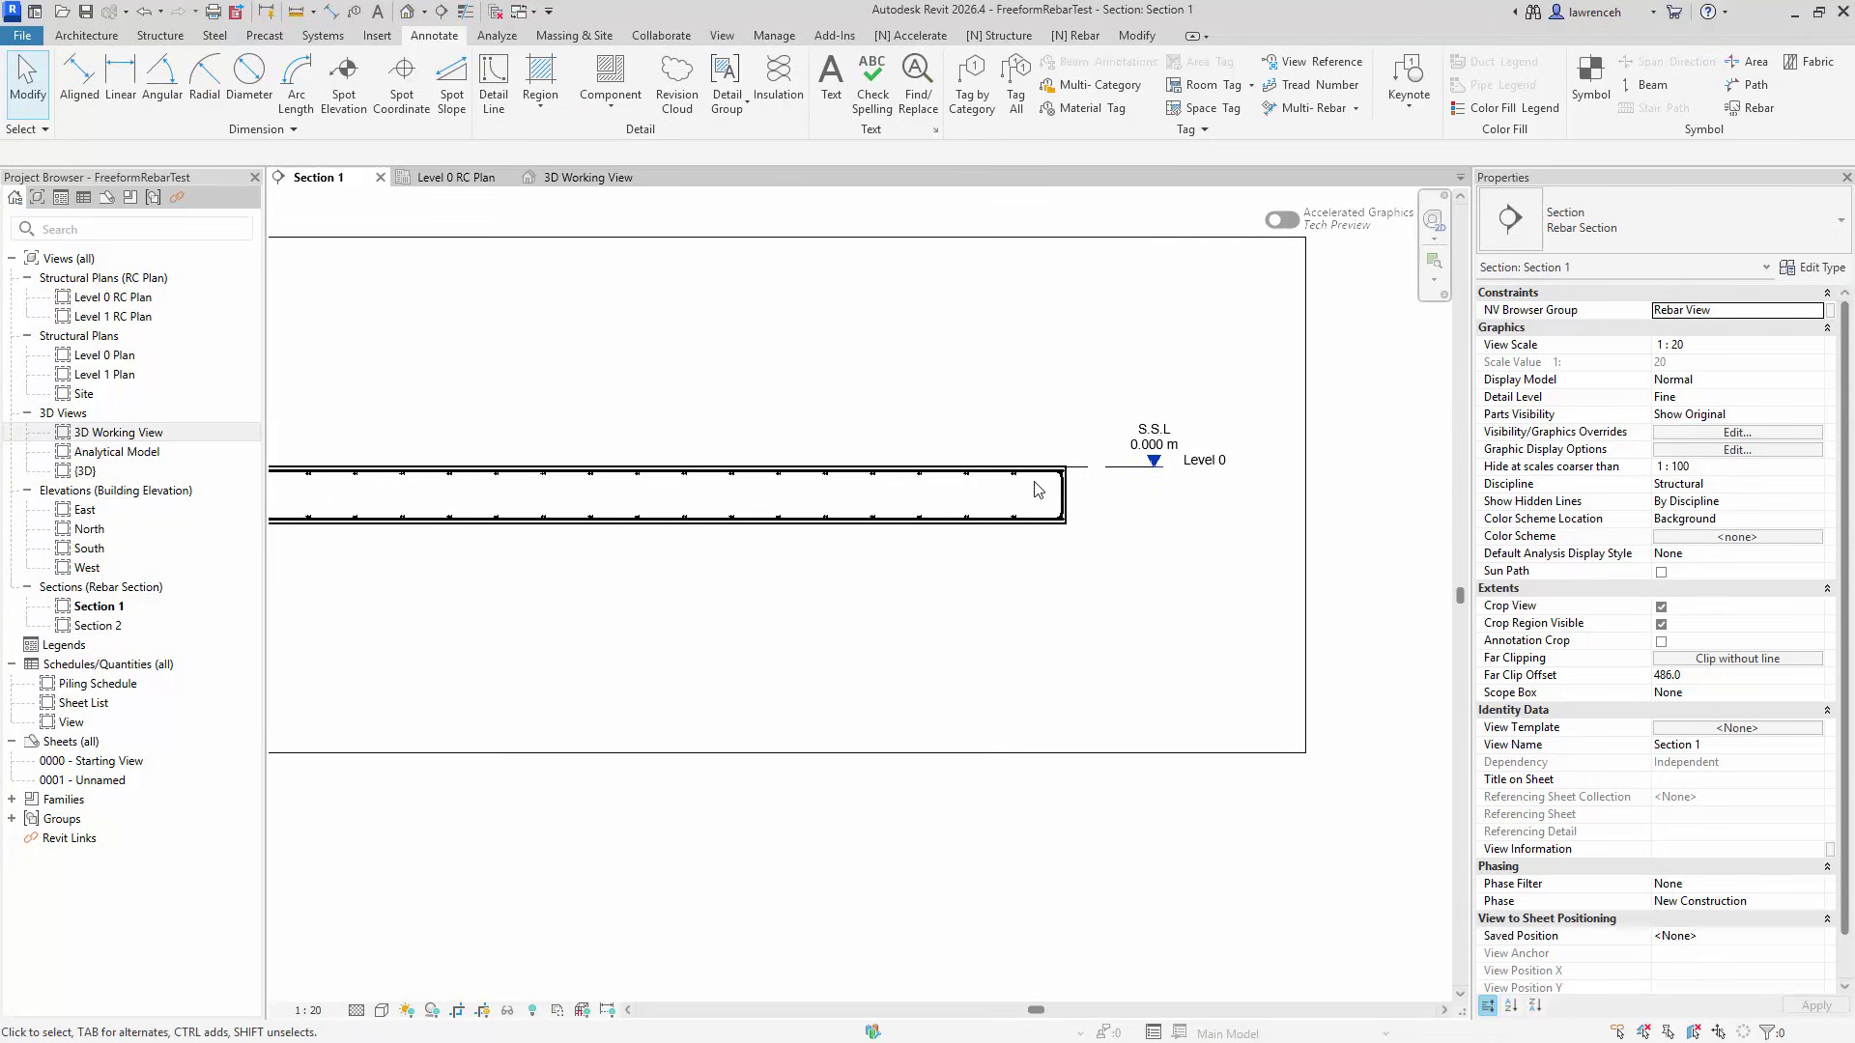
scroll(1037, 490, up, 4)
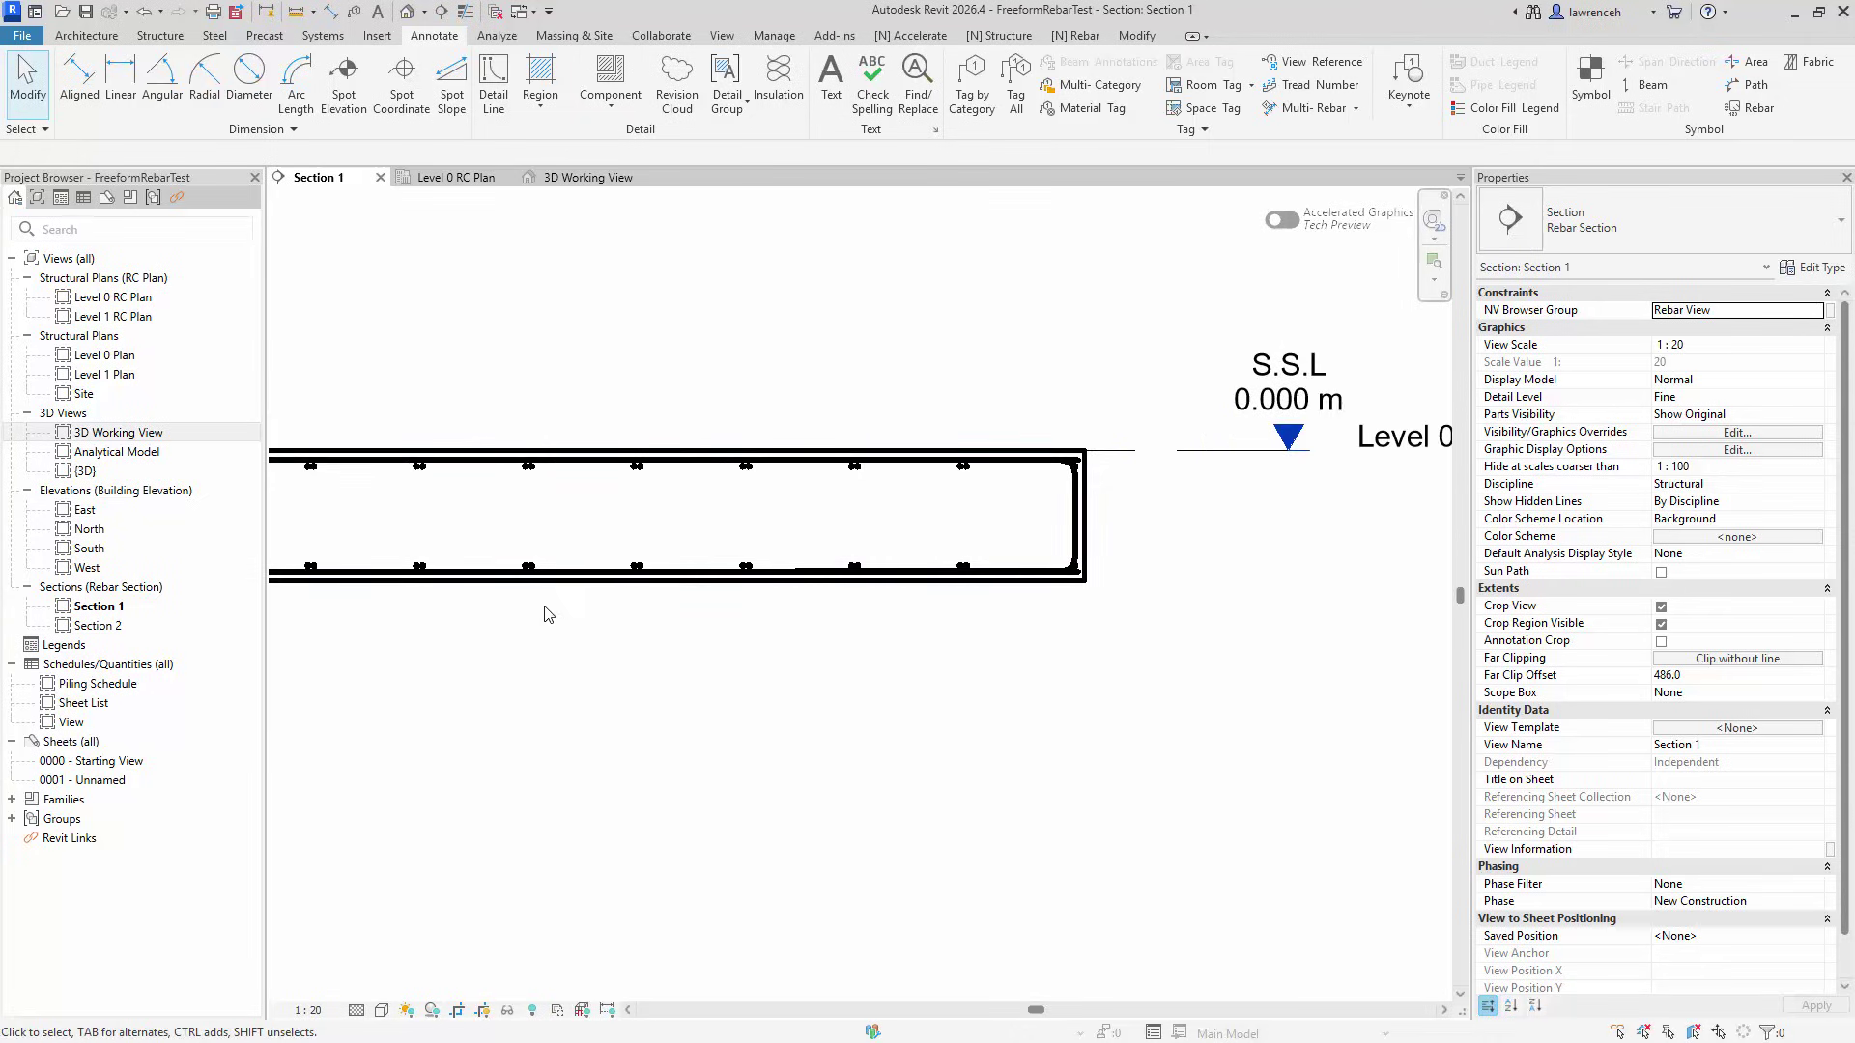
scroll(1056, 629, down, 5)
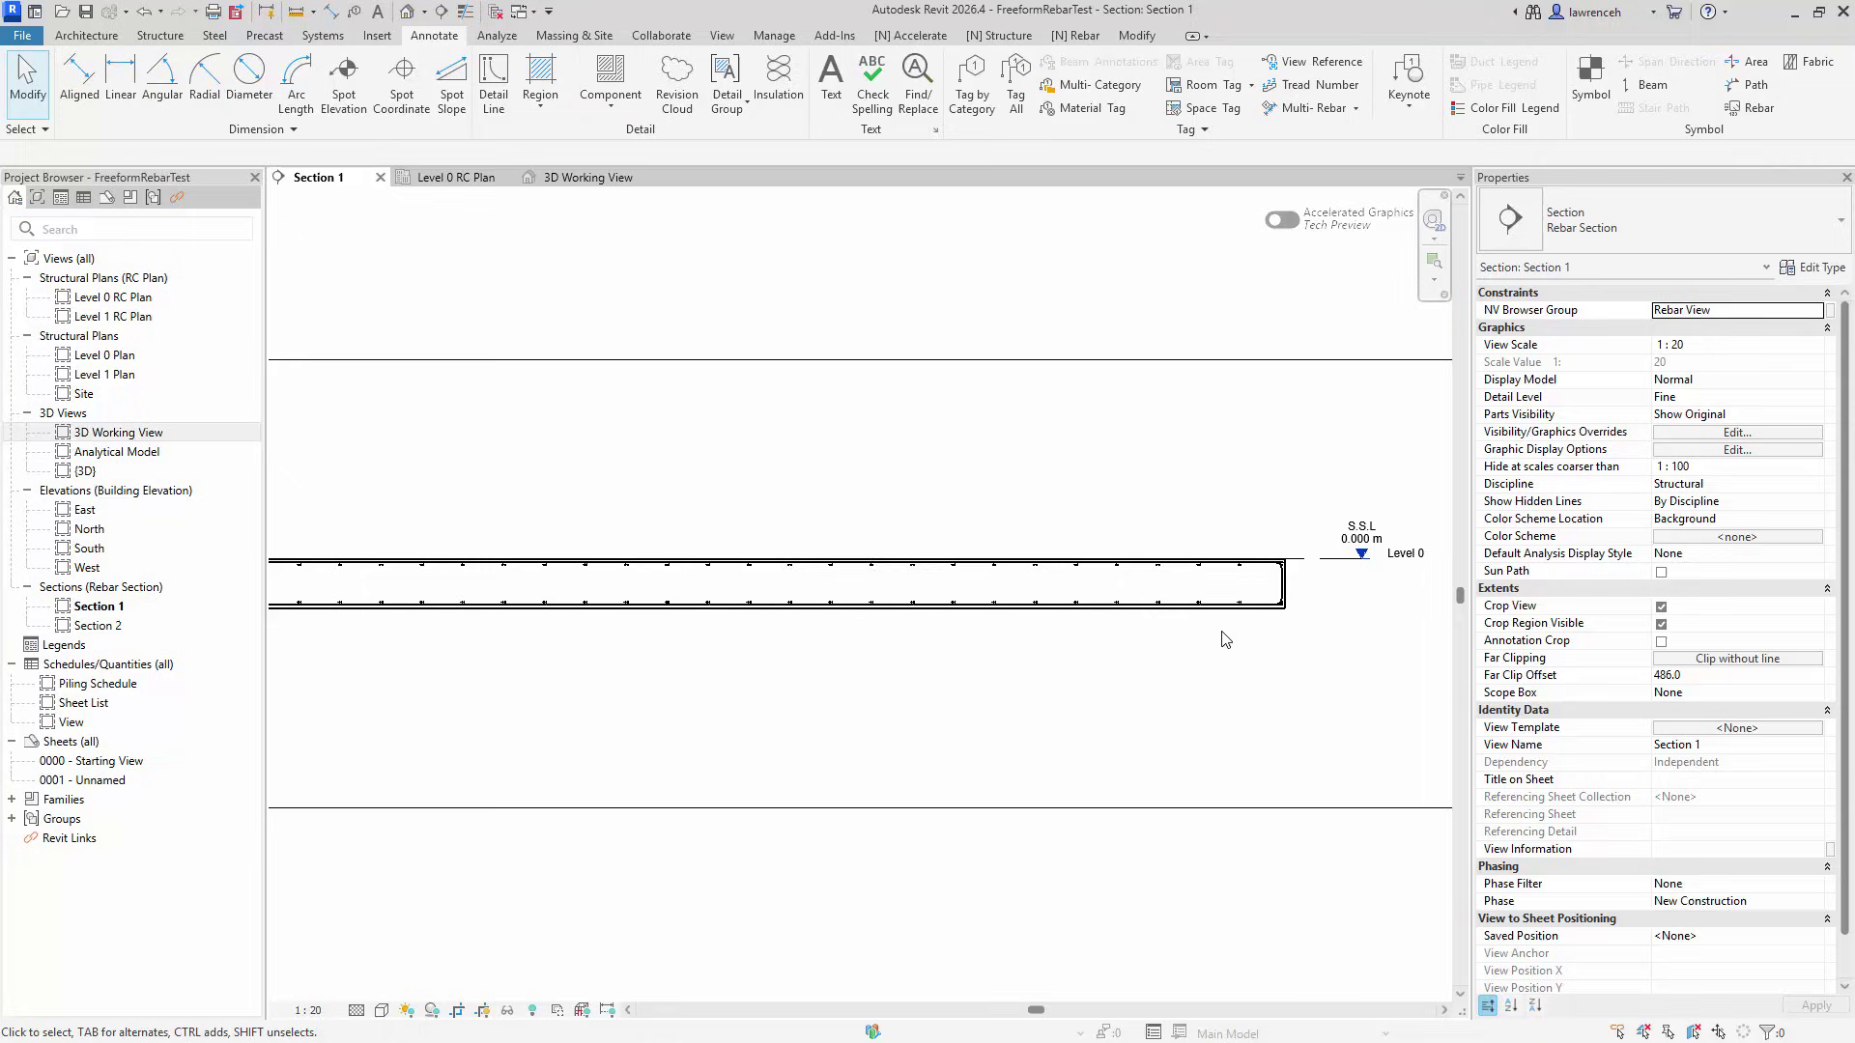
scroll(1277, 623, up, 5)
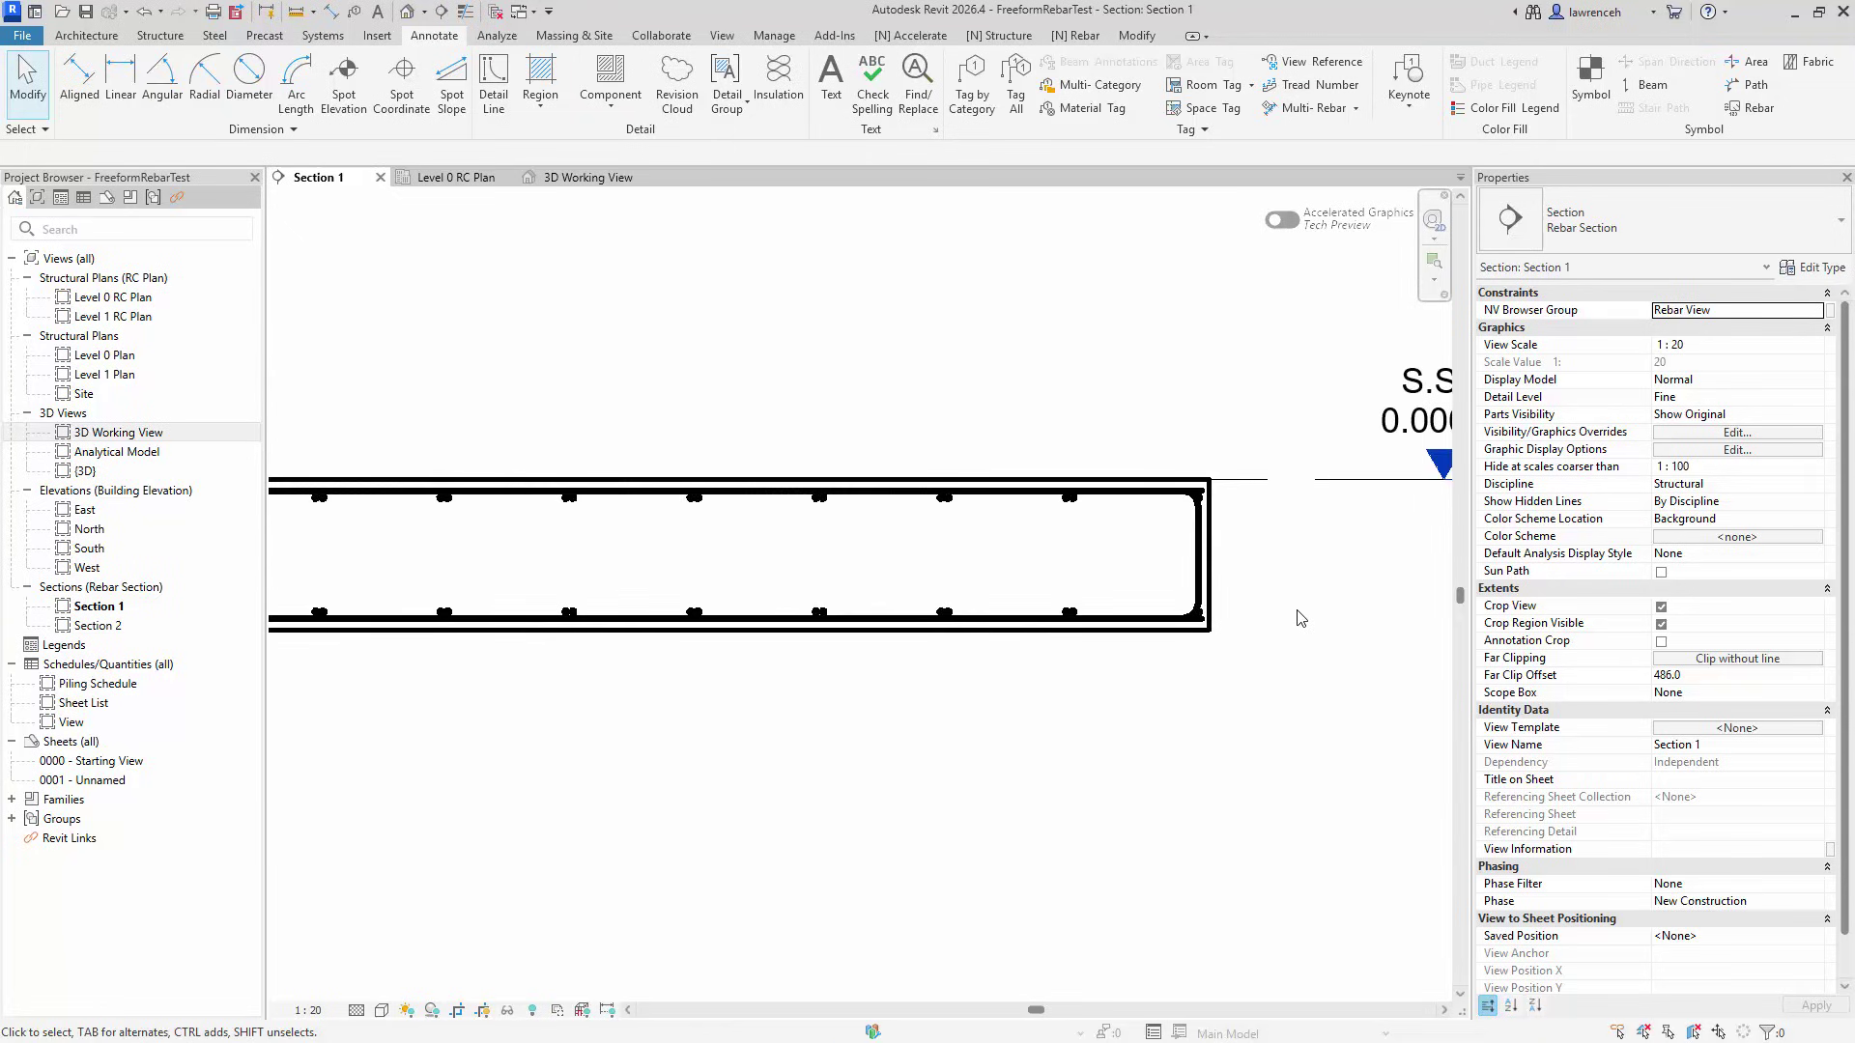
click(965, 619)
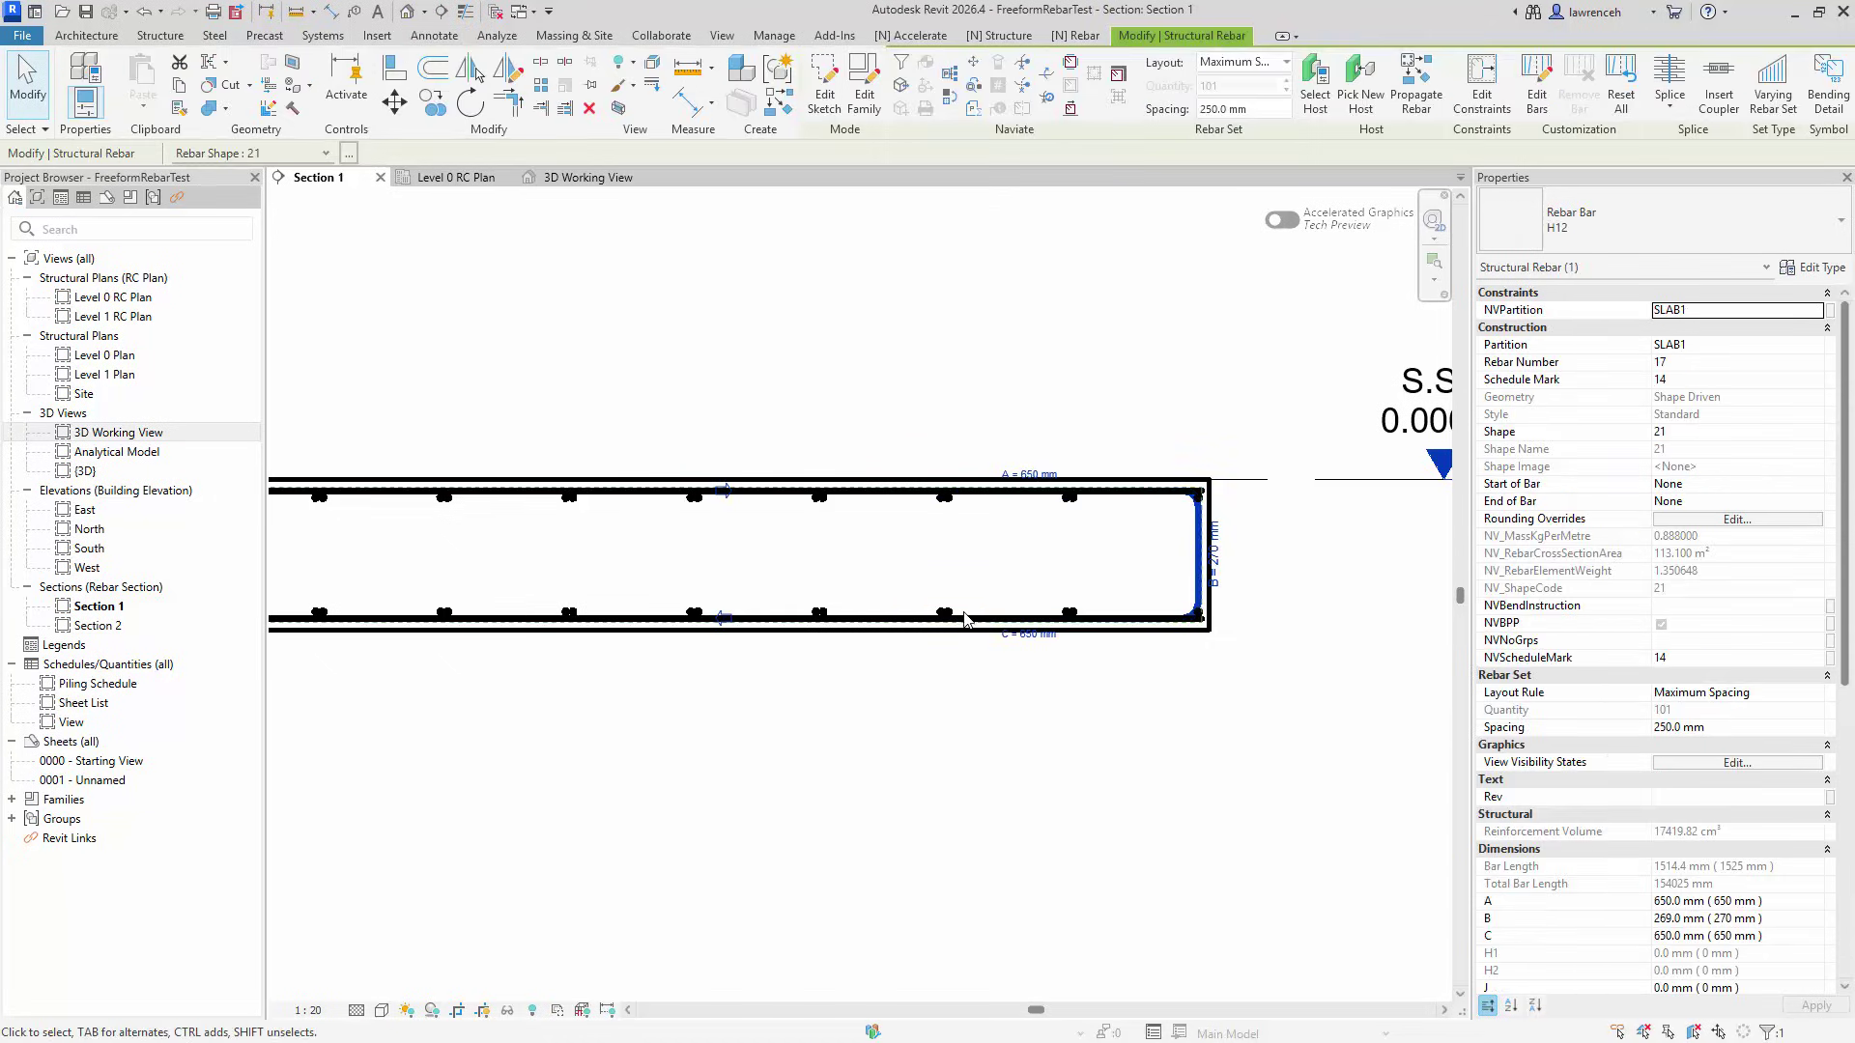
scroll(1169, 578, up, 1)
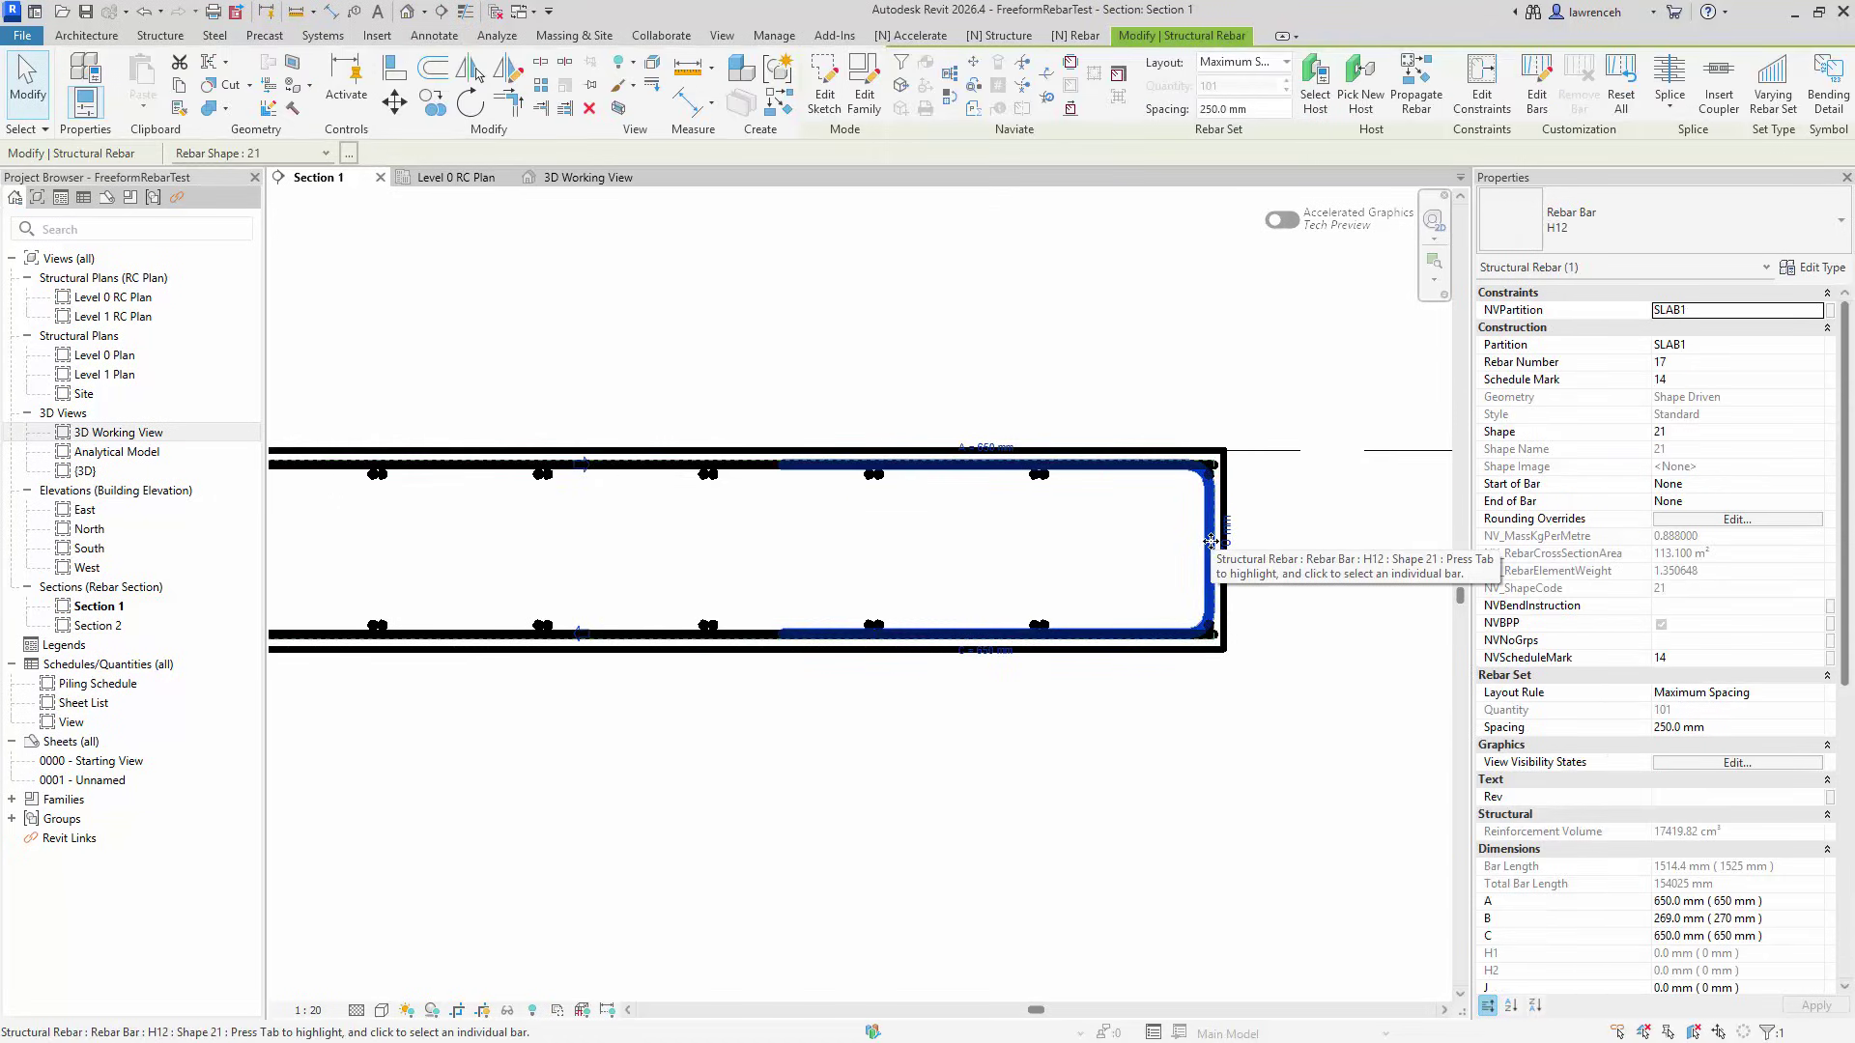
key(Escape)
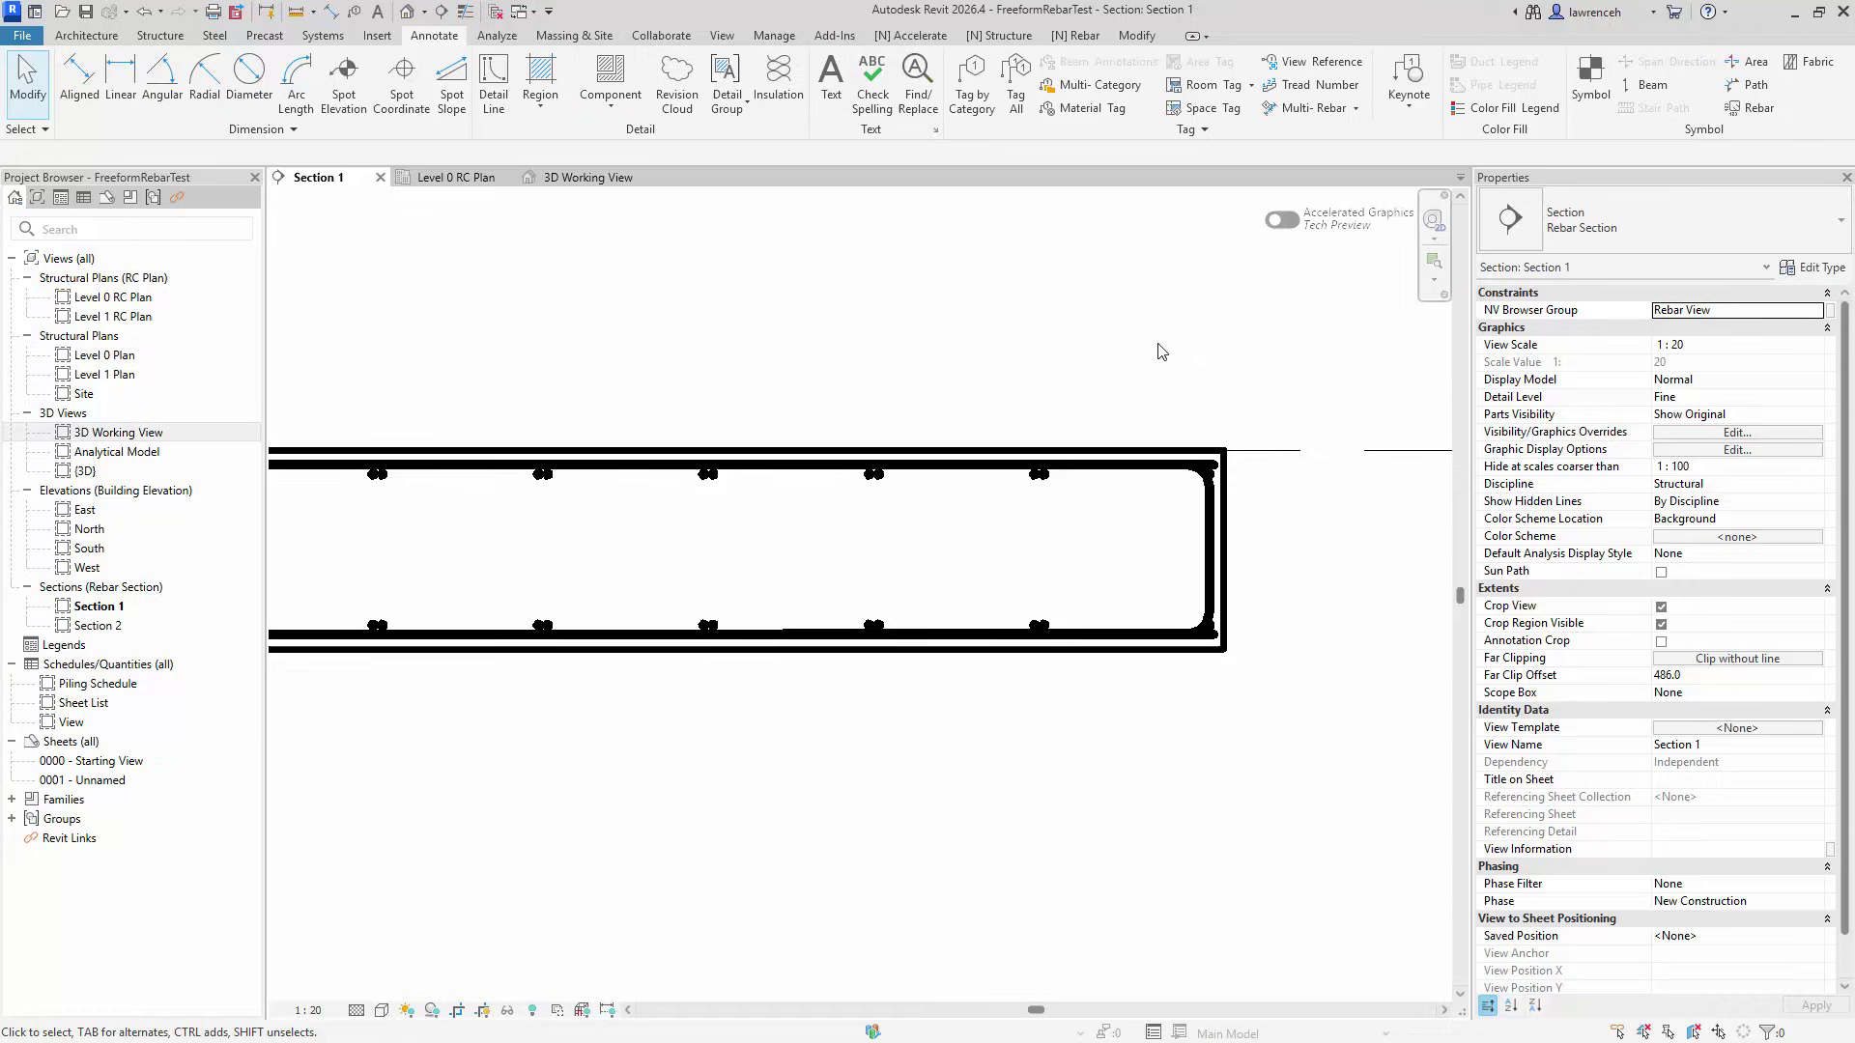
scroll(1033, 704, down, 2)
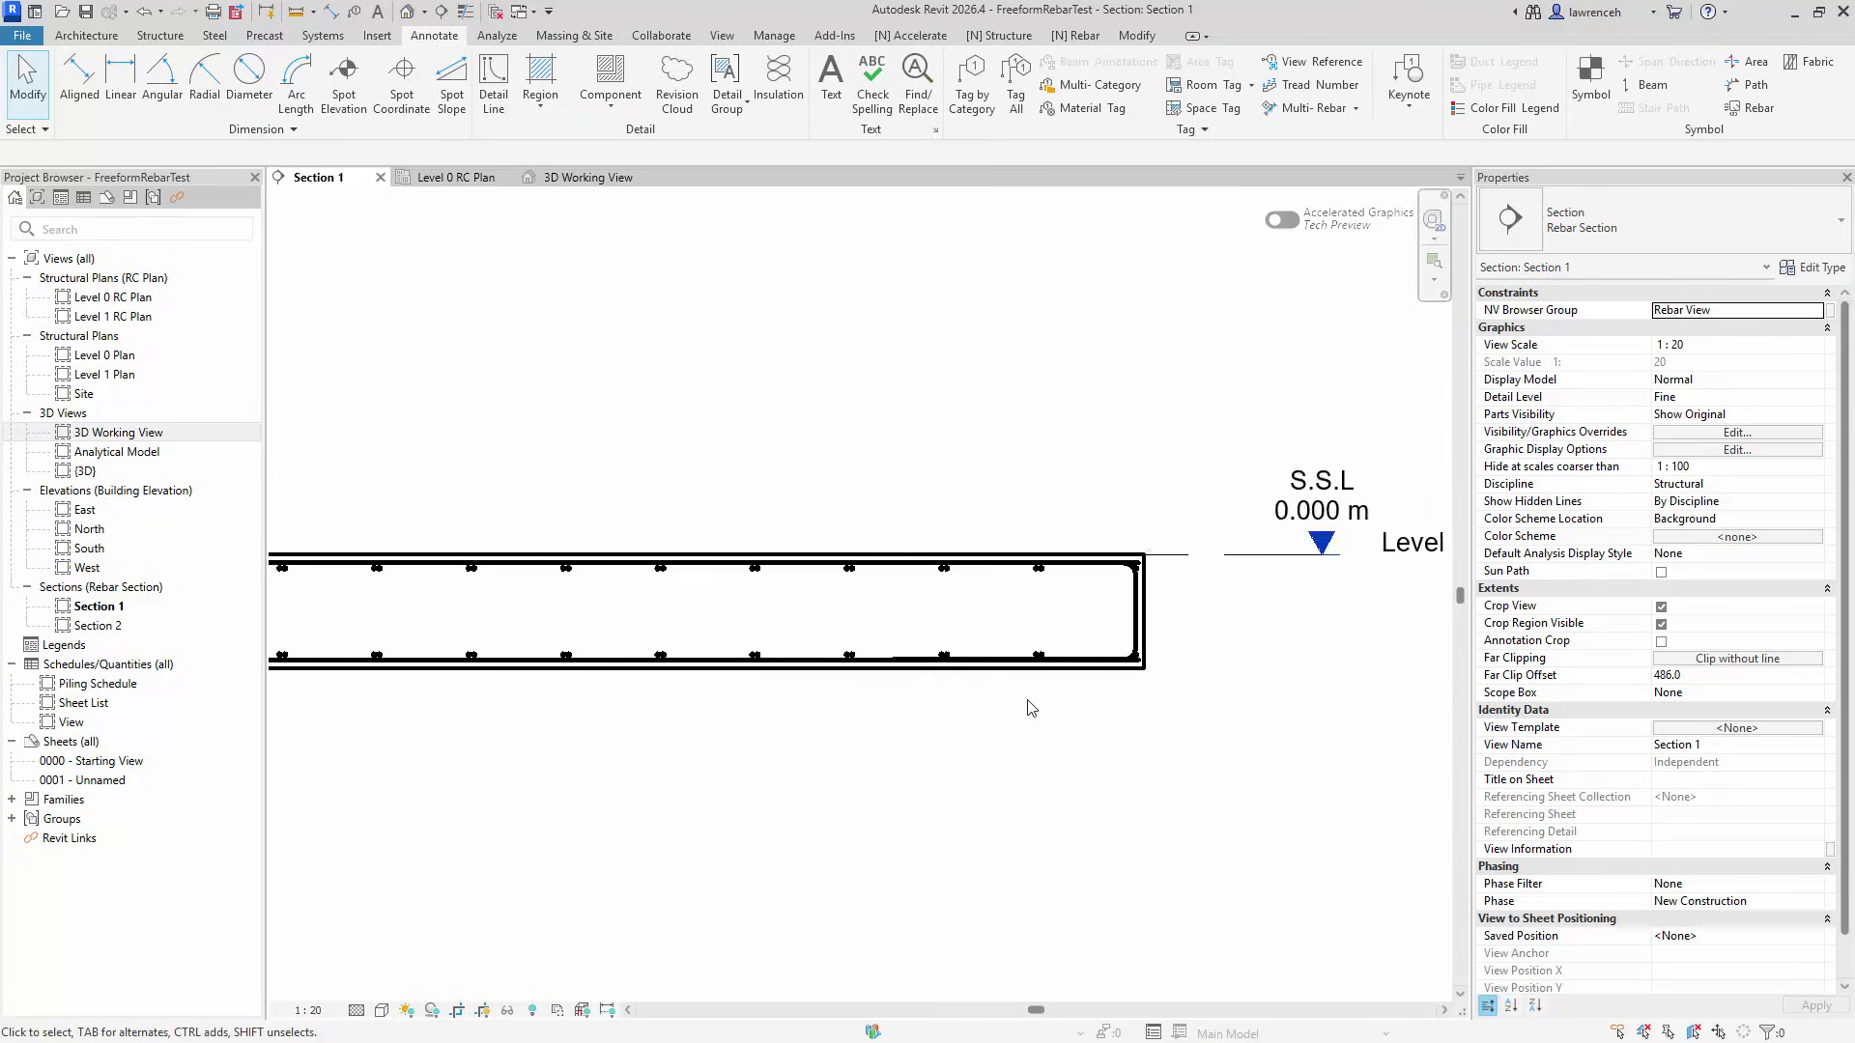
Step: Set the rebar tick family type to 2.5mm Tick and add ticks at the bar ends in Section 1
click(999, 36)
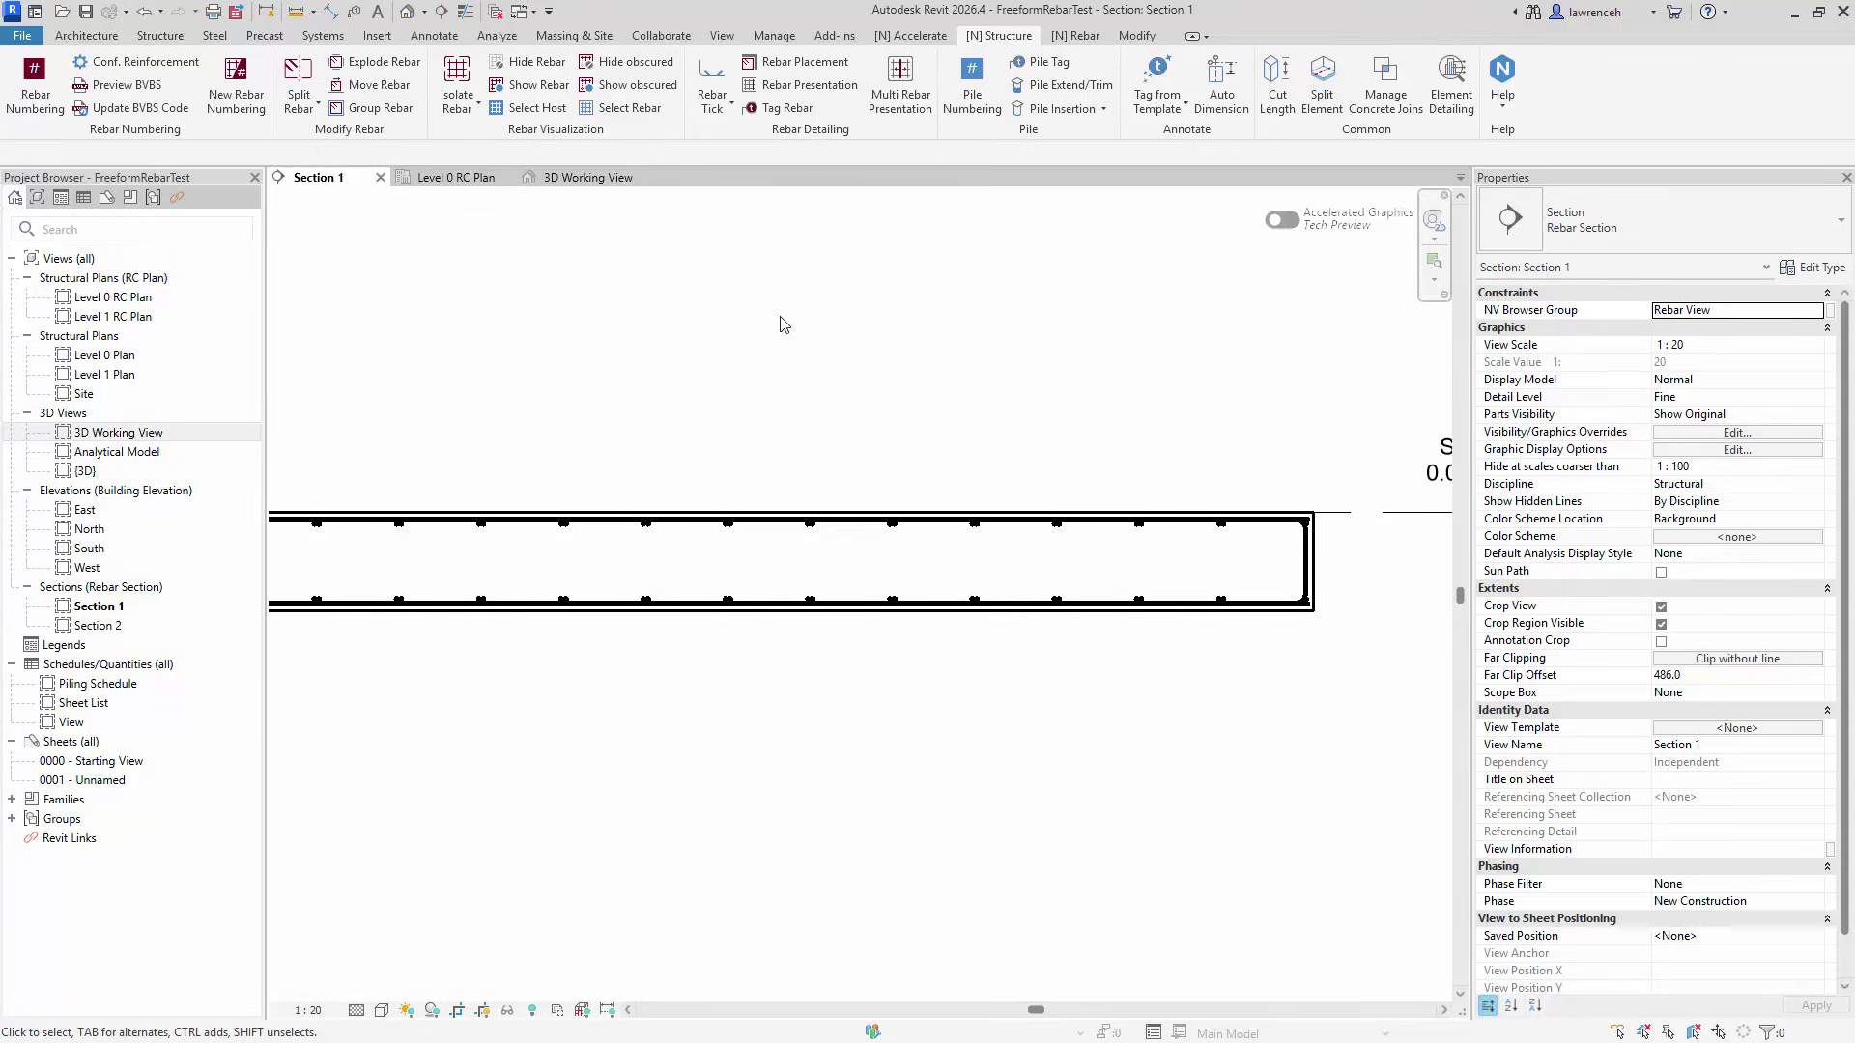
click(725, 117)
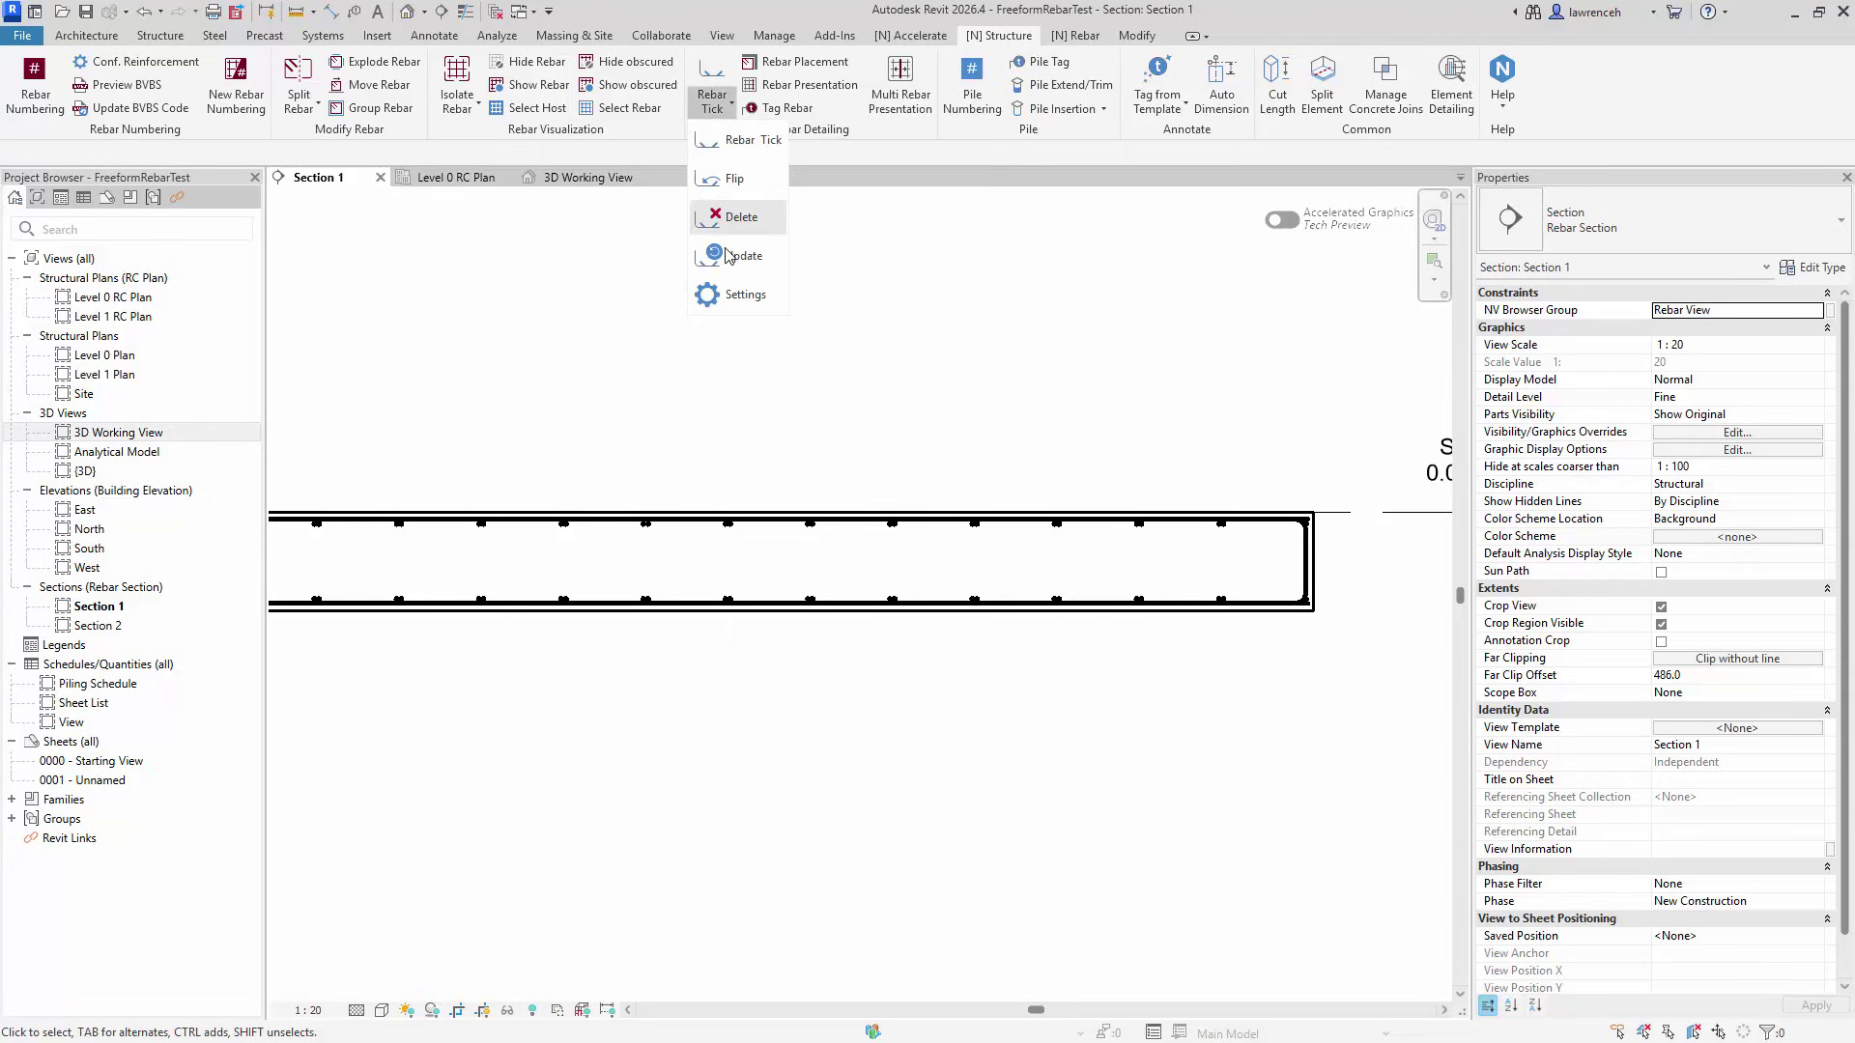
click(735, 292)
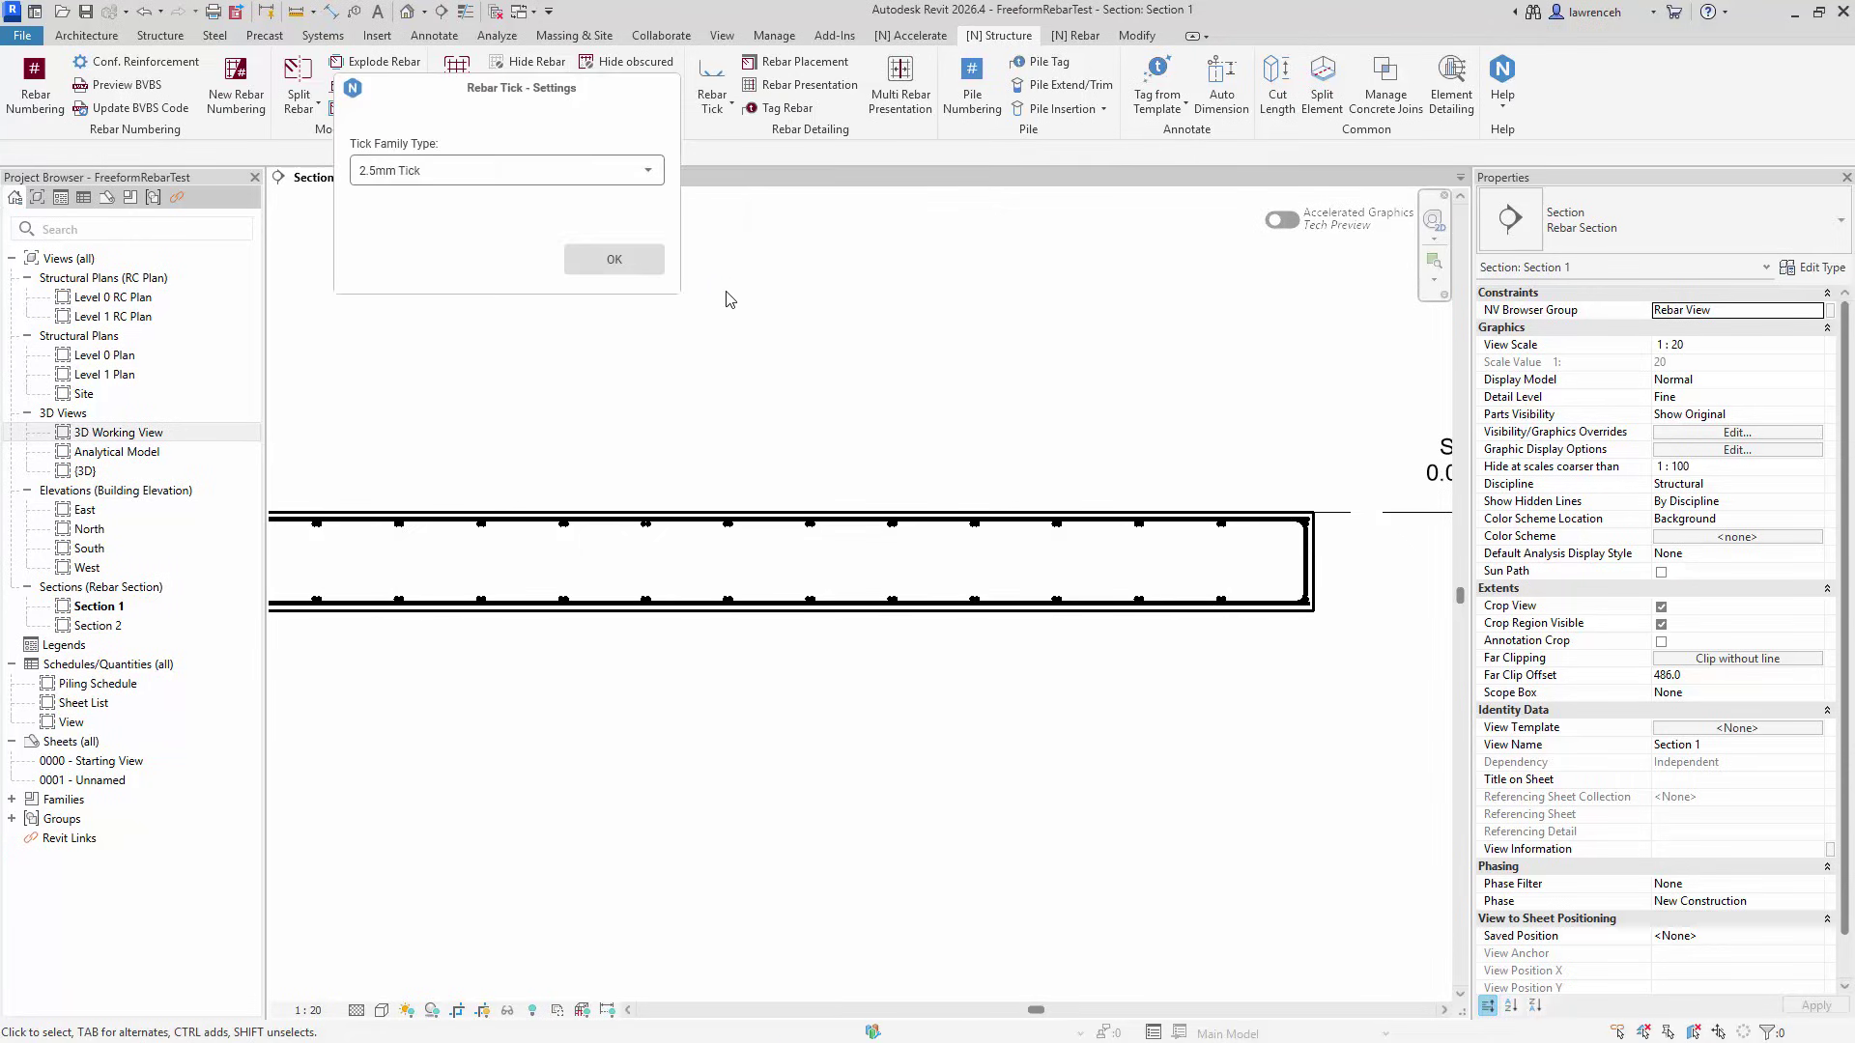
click(653, 174)
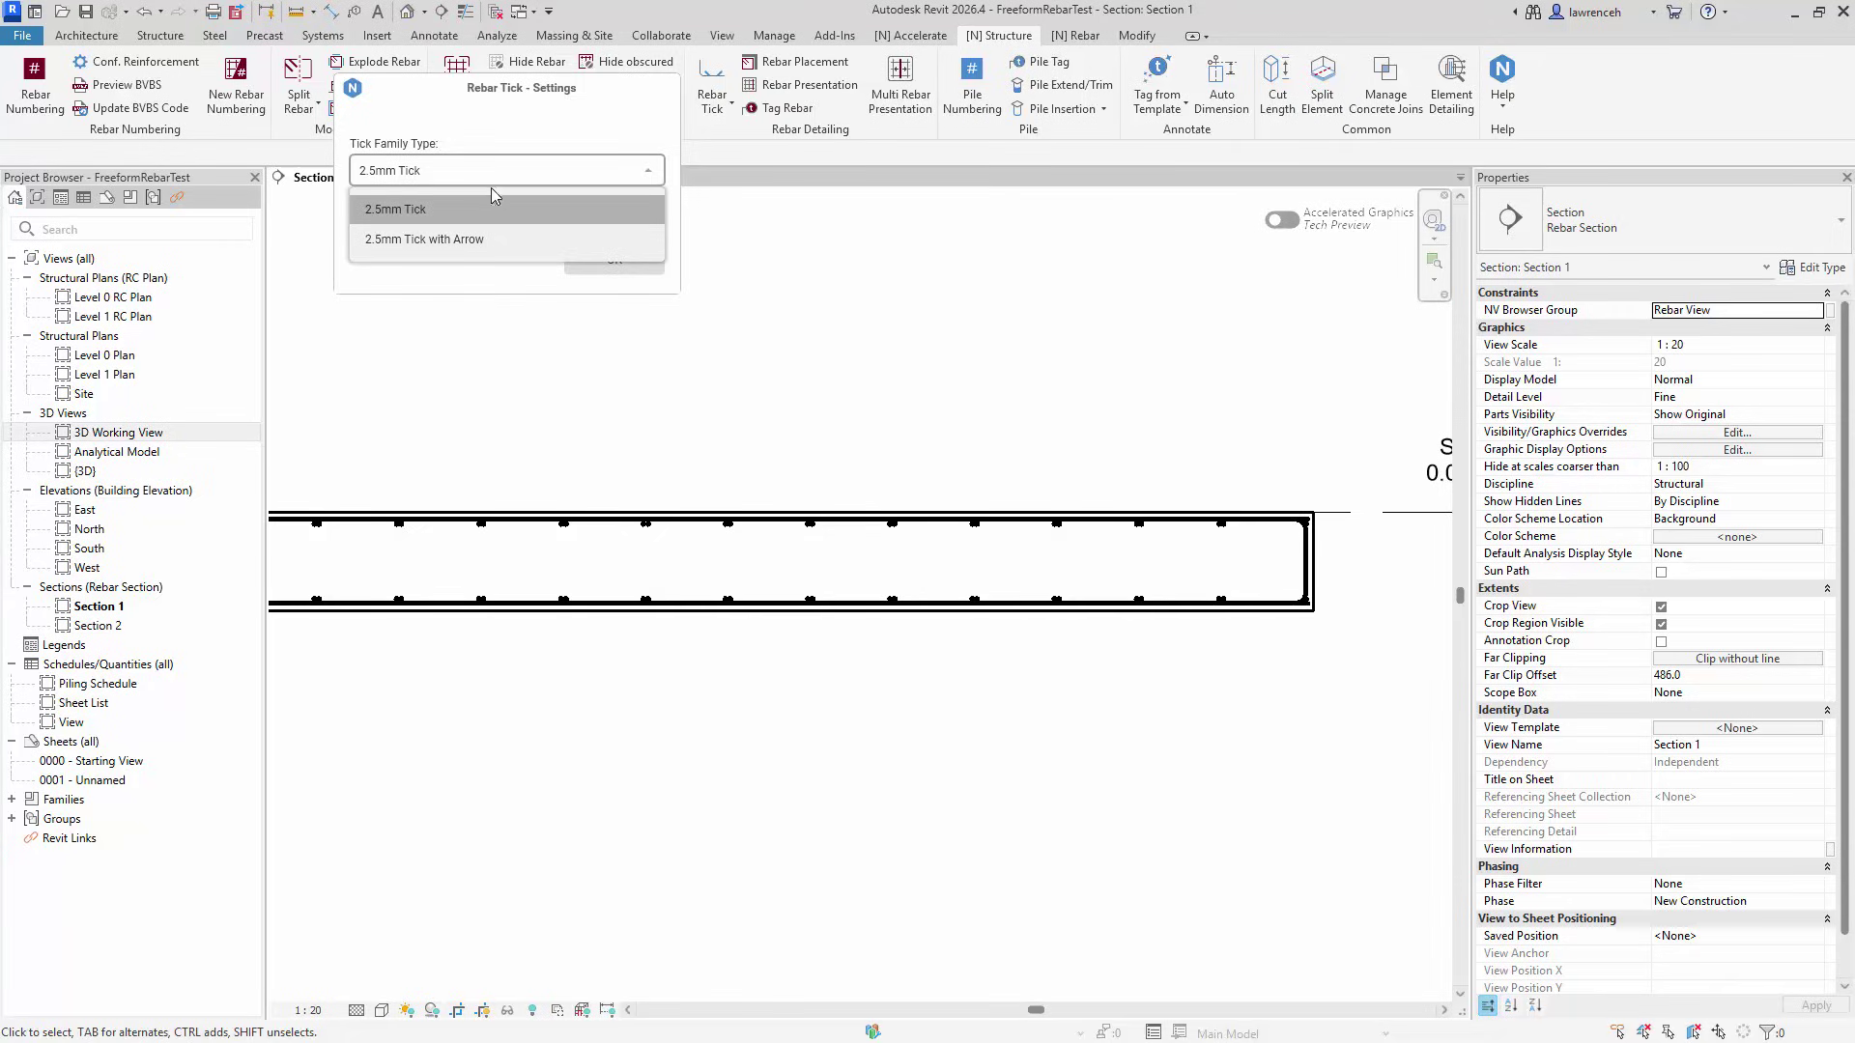
click(455, 210)
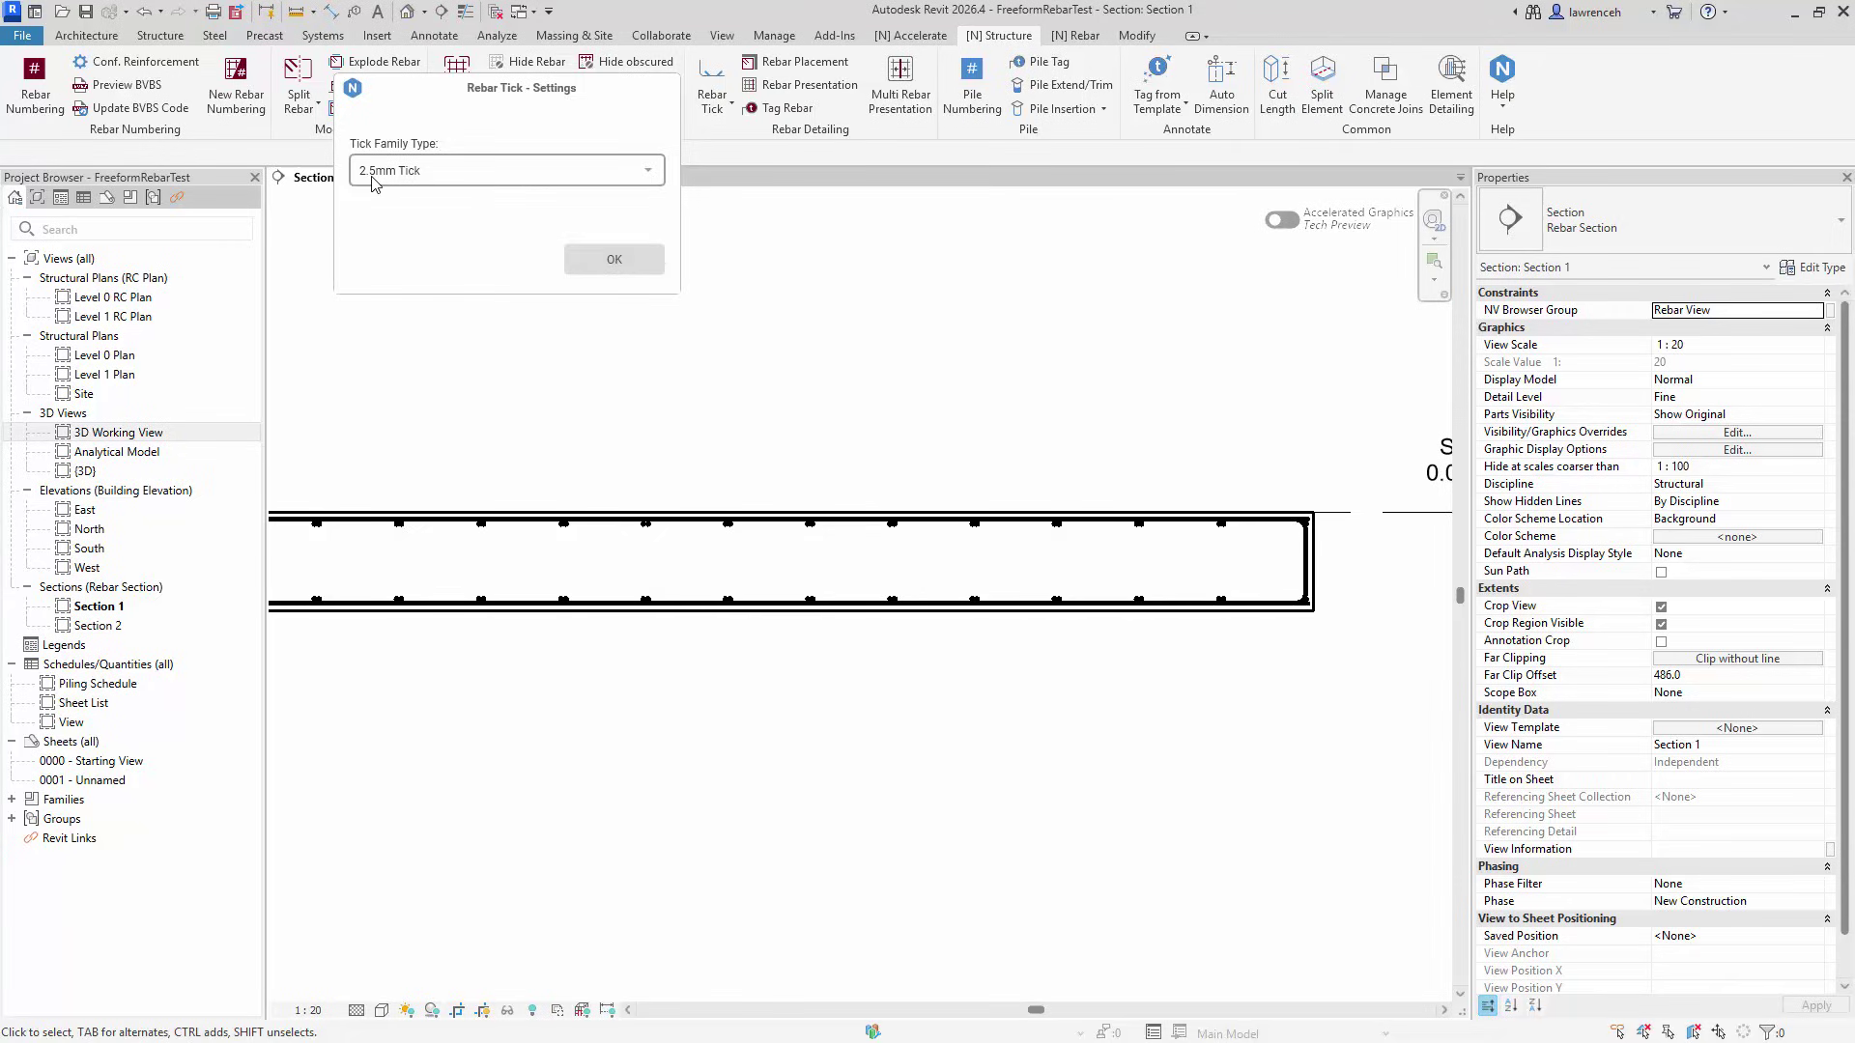
click(611, 261)
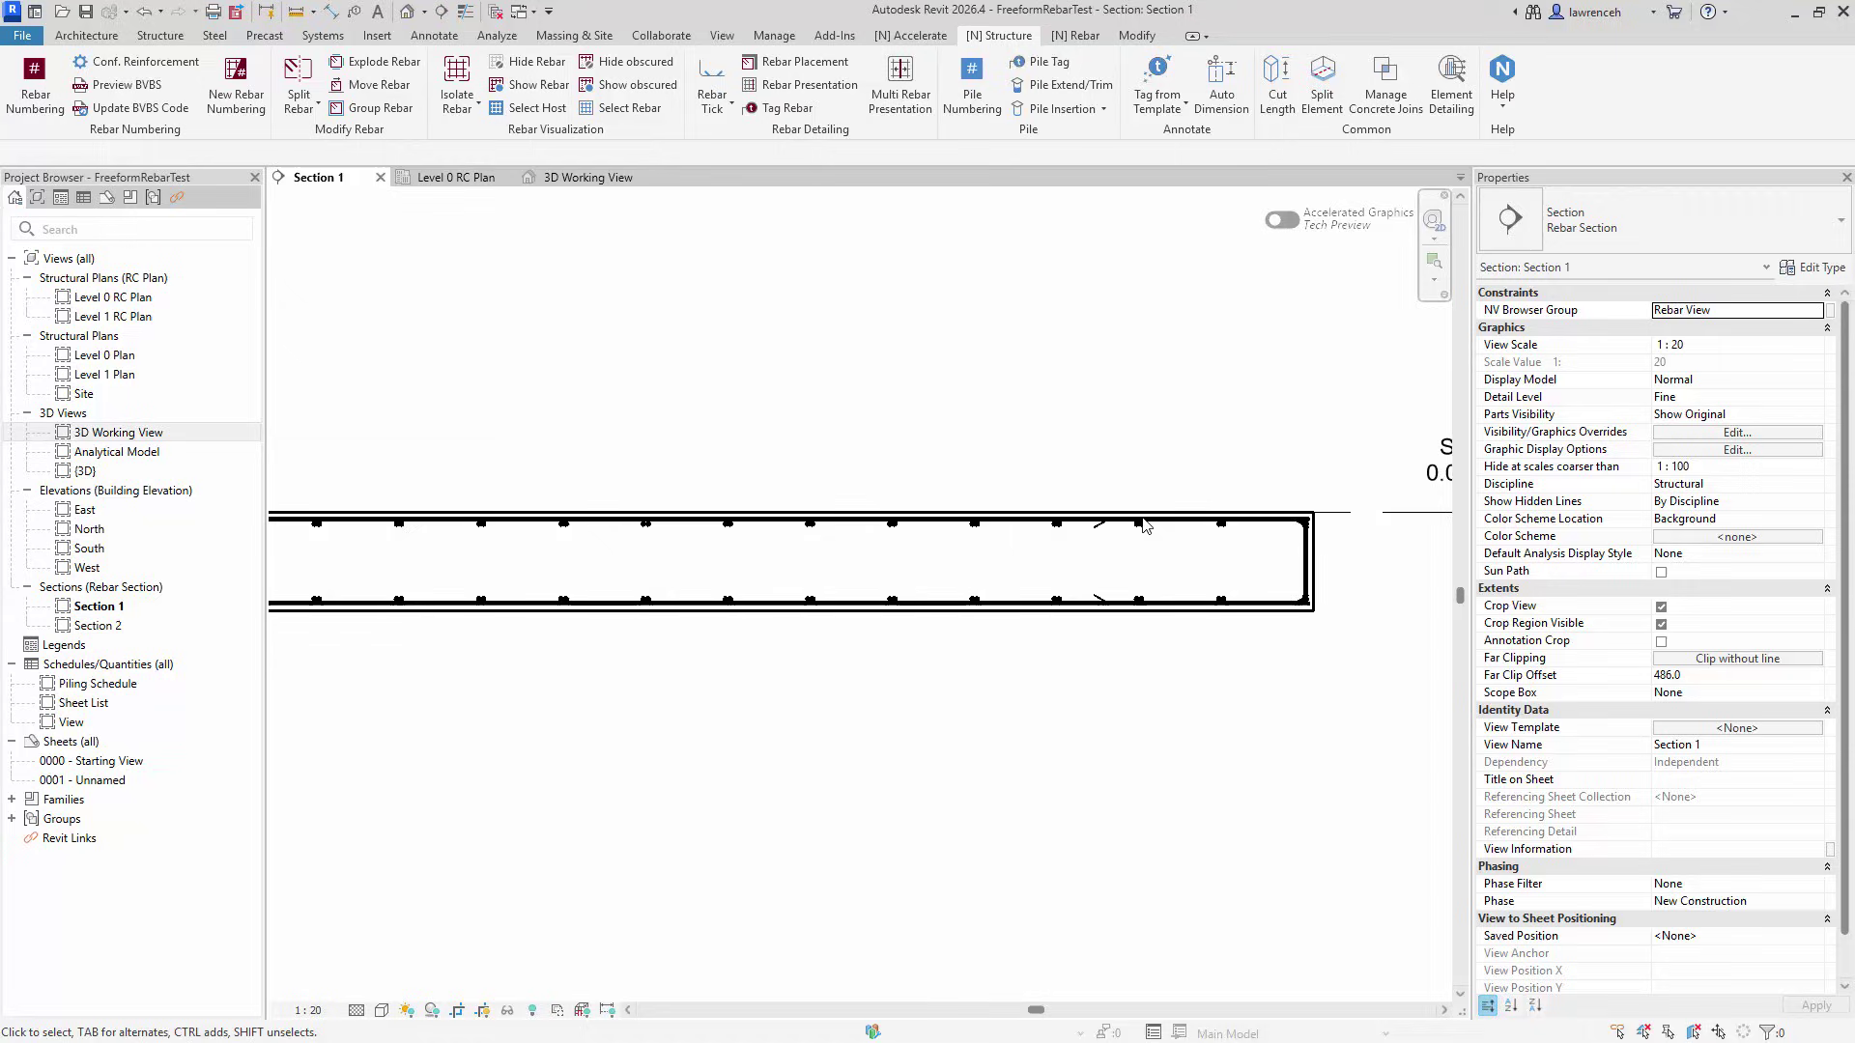
Step: Examine the rebar ticks at the slab's end U-bar and on the L-shaped starter bar beside the opening
scroll(1159, 565, up, 5)
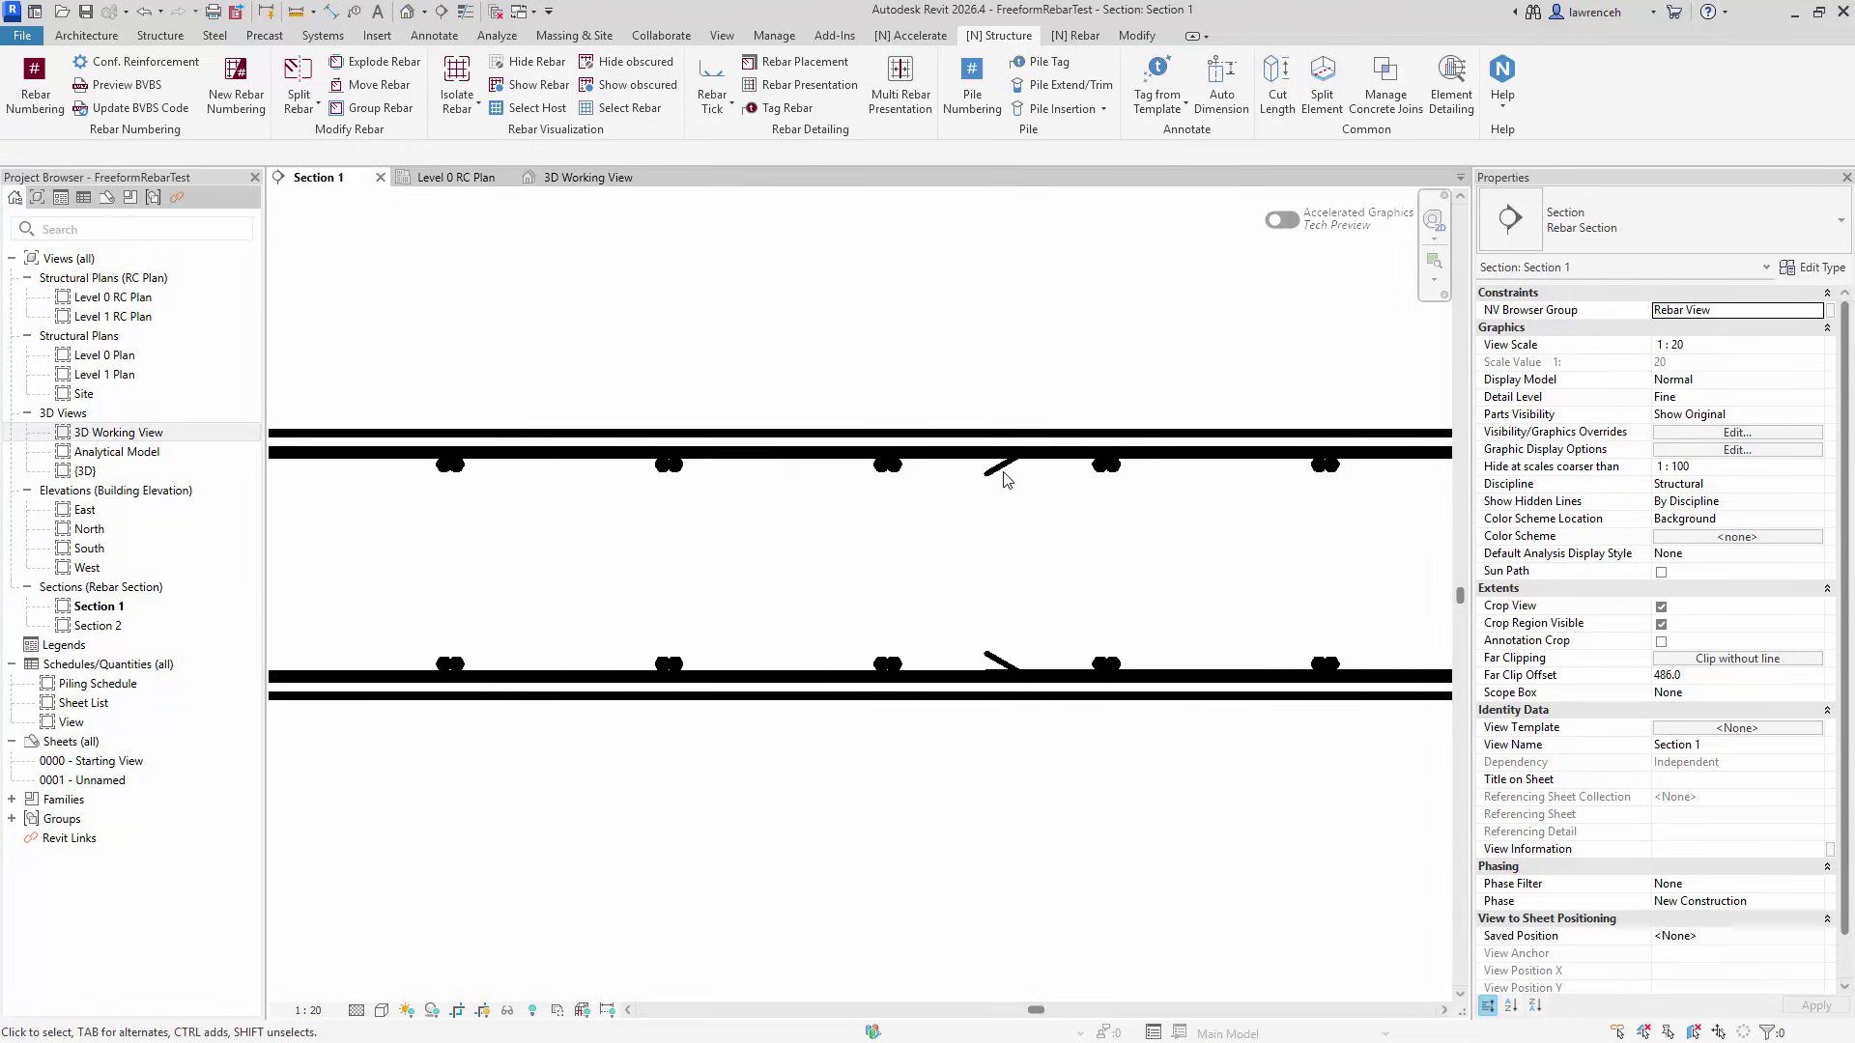
scroll(1199, 565, down, 3)
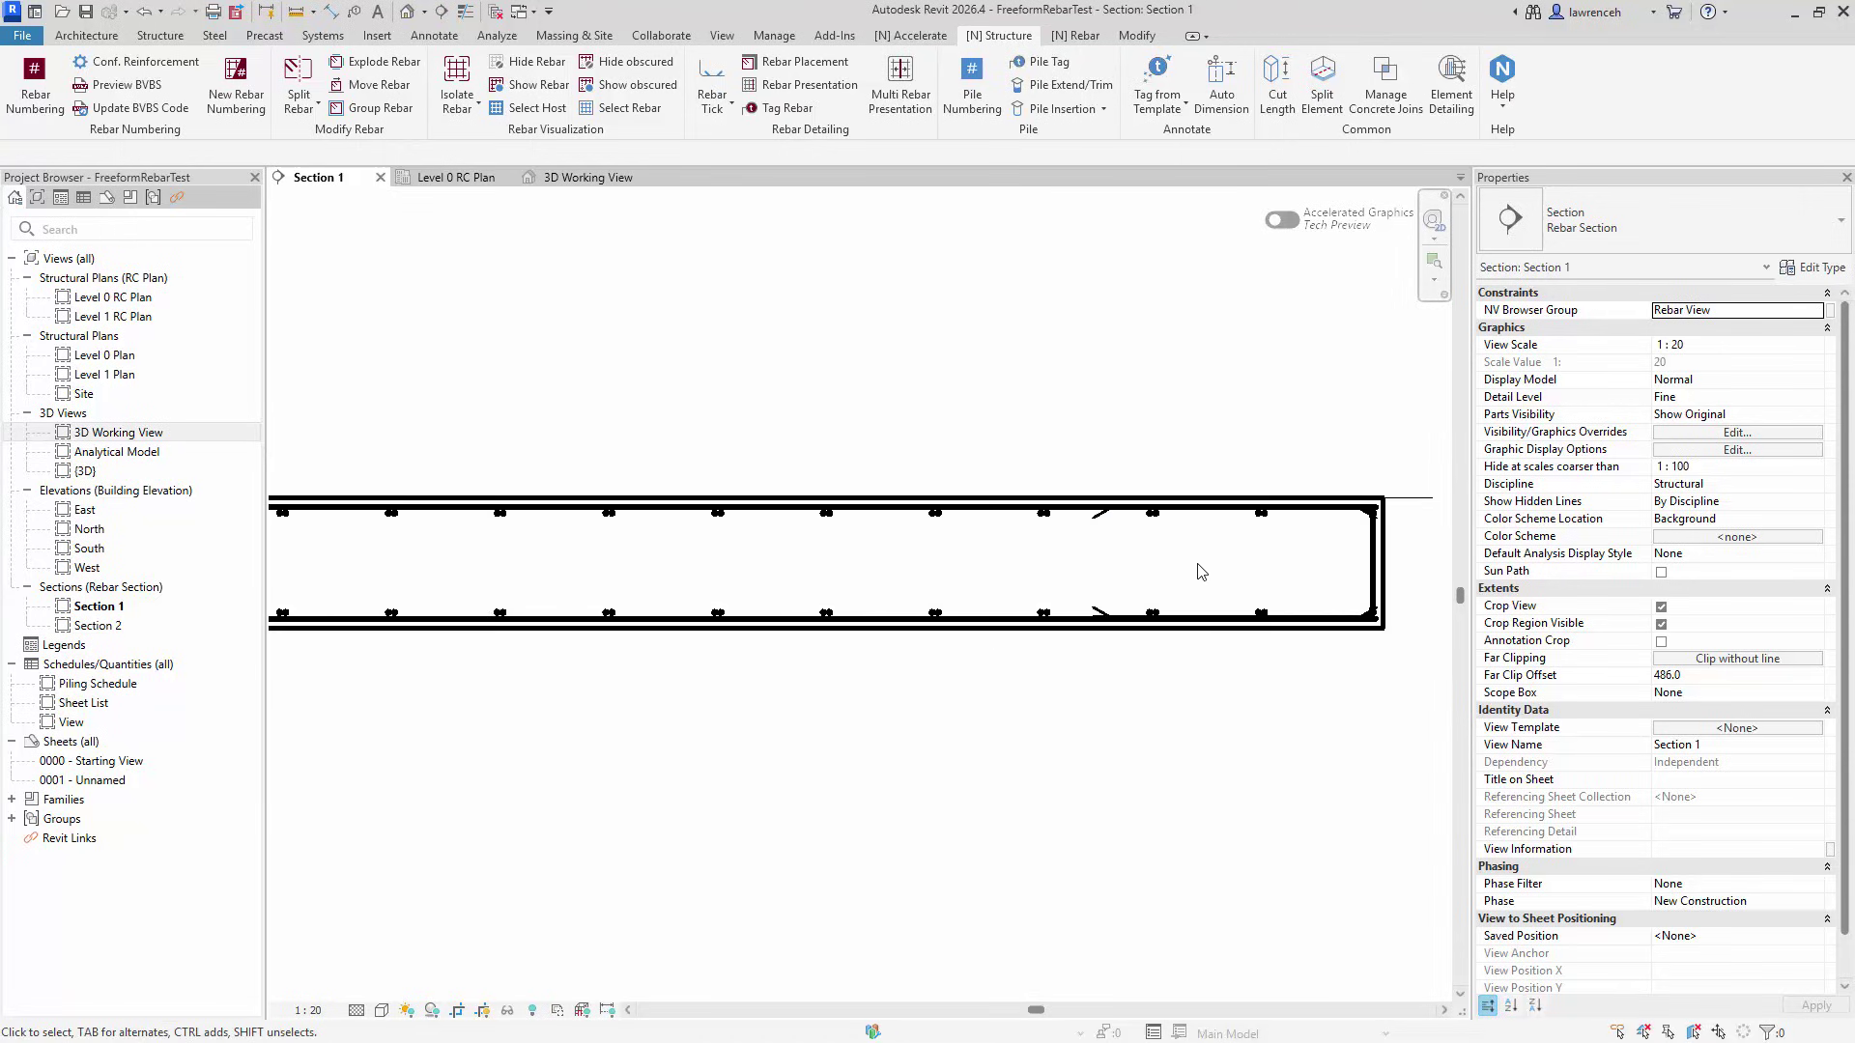
middle_drag(725, 718, 1372, 743)
middle_drag(690, 716, 1343, 693)
middle_drag(676, 736, 1160, 746)
middle_click(668, 720)
scroll(1022, 649, up, 2)
scroll(1003, 640, up, 5)
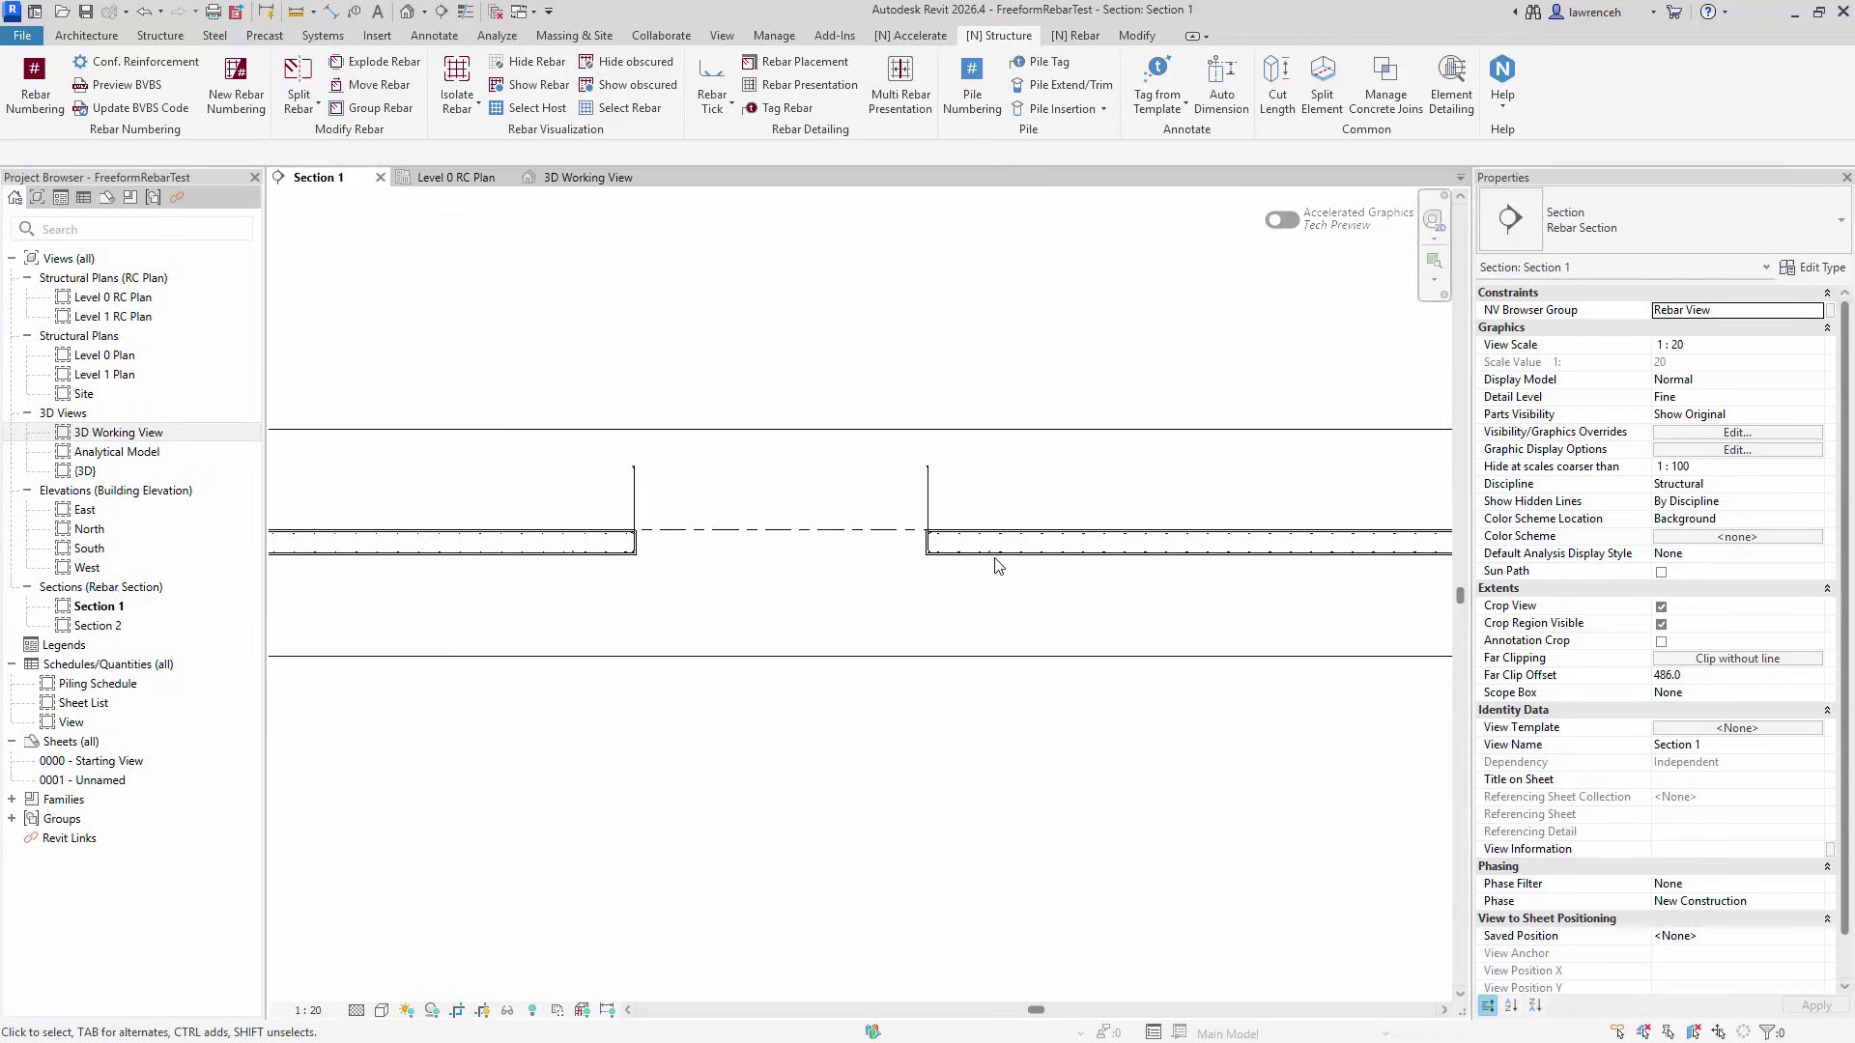
middle_drag(931, 579, 864, 672)
scroll(863, 669, up, 1)
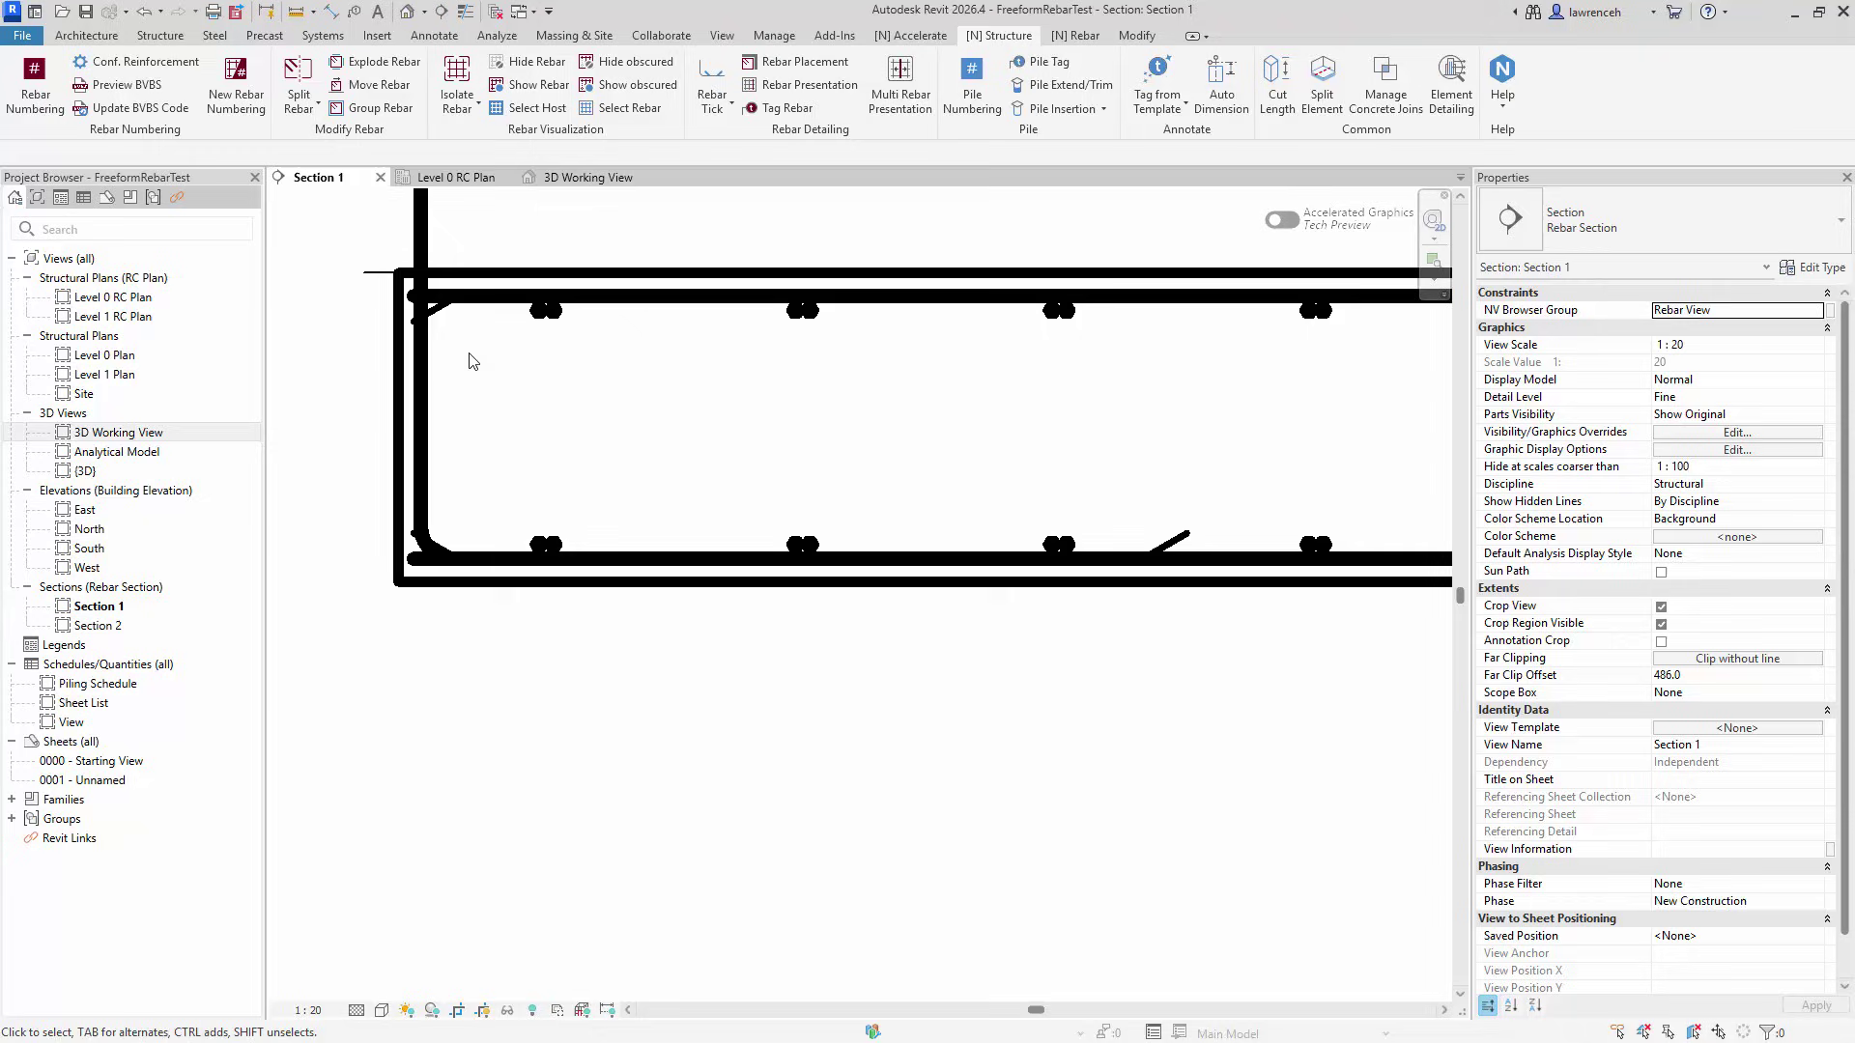
click(425, 396)
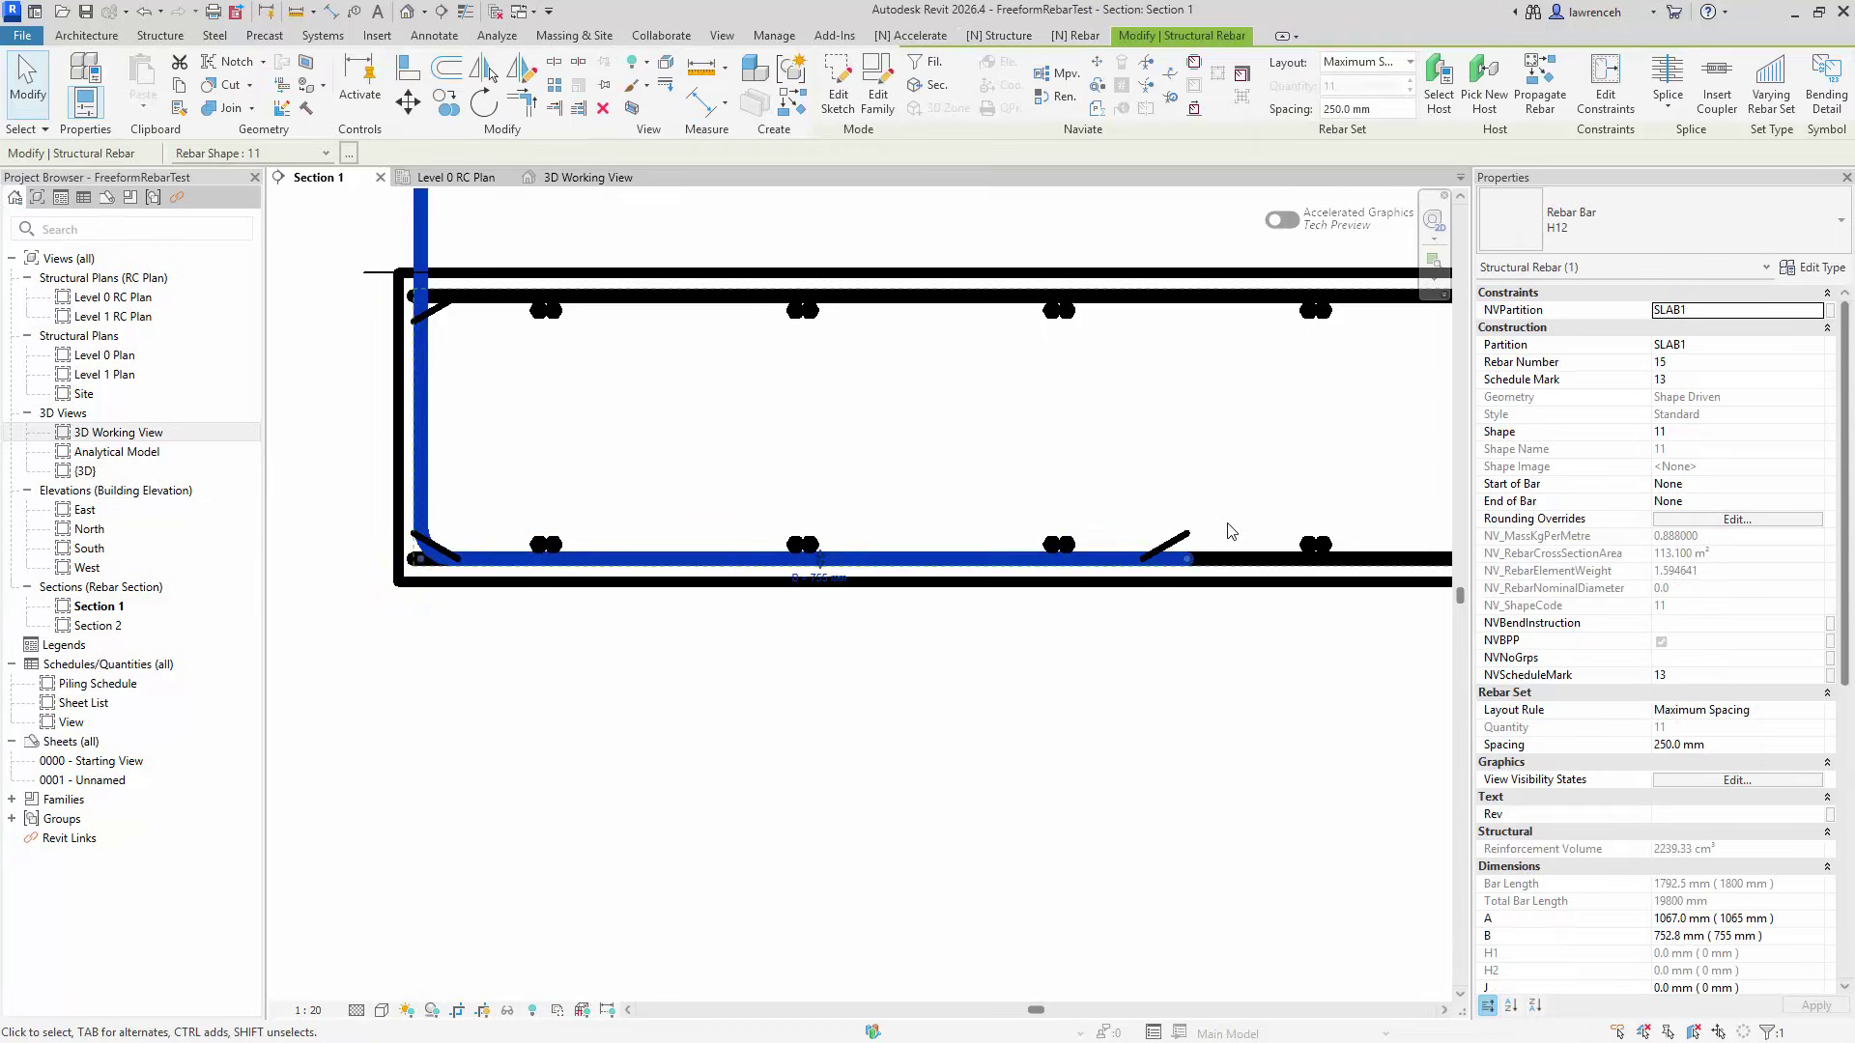
scroll(1061, 639, down, 2)
middle_drag(801, 313, 766, 298)
click(1037, 423)
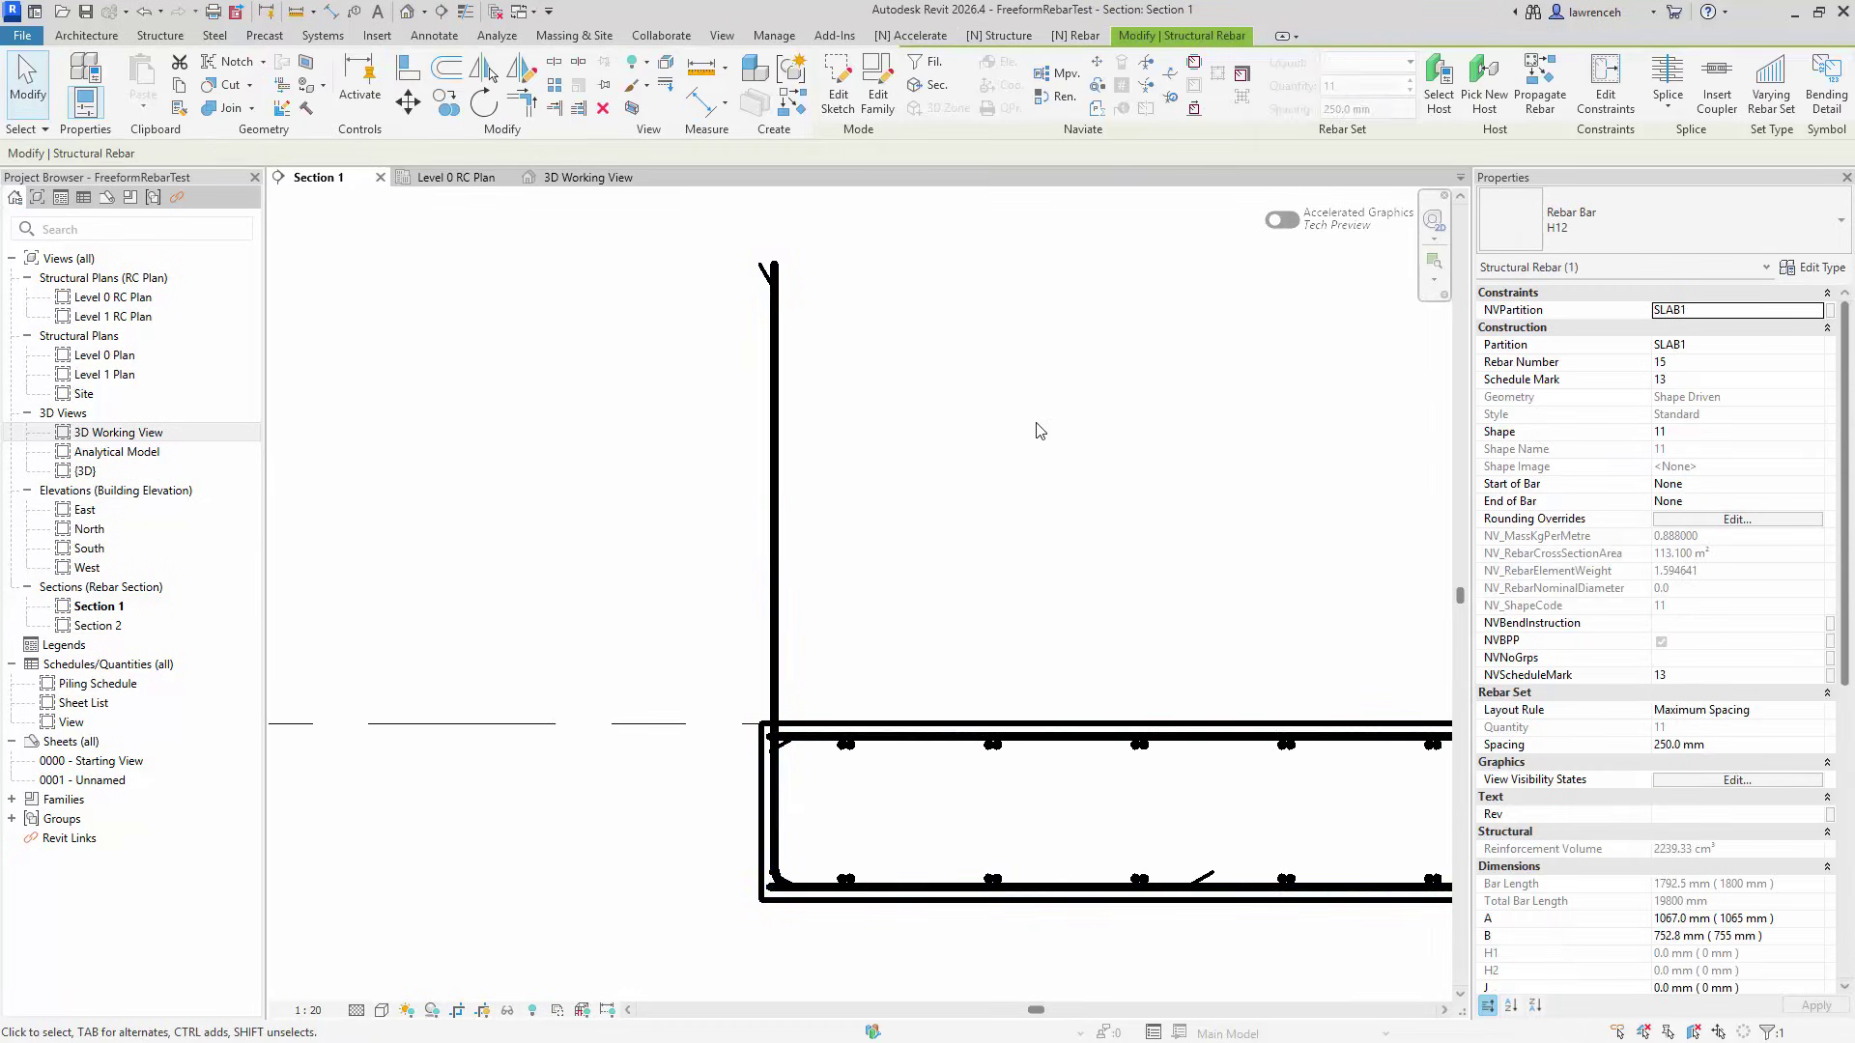
Step: Flip the tick at the top of the vertical starter bar to the bar's other side
middle_drag(1063, 448, 997, 460)
scroll(737, 342, up, 1)
scroll(739, 345, up, 1)
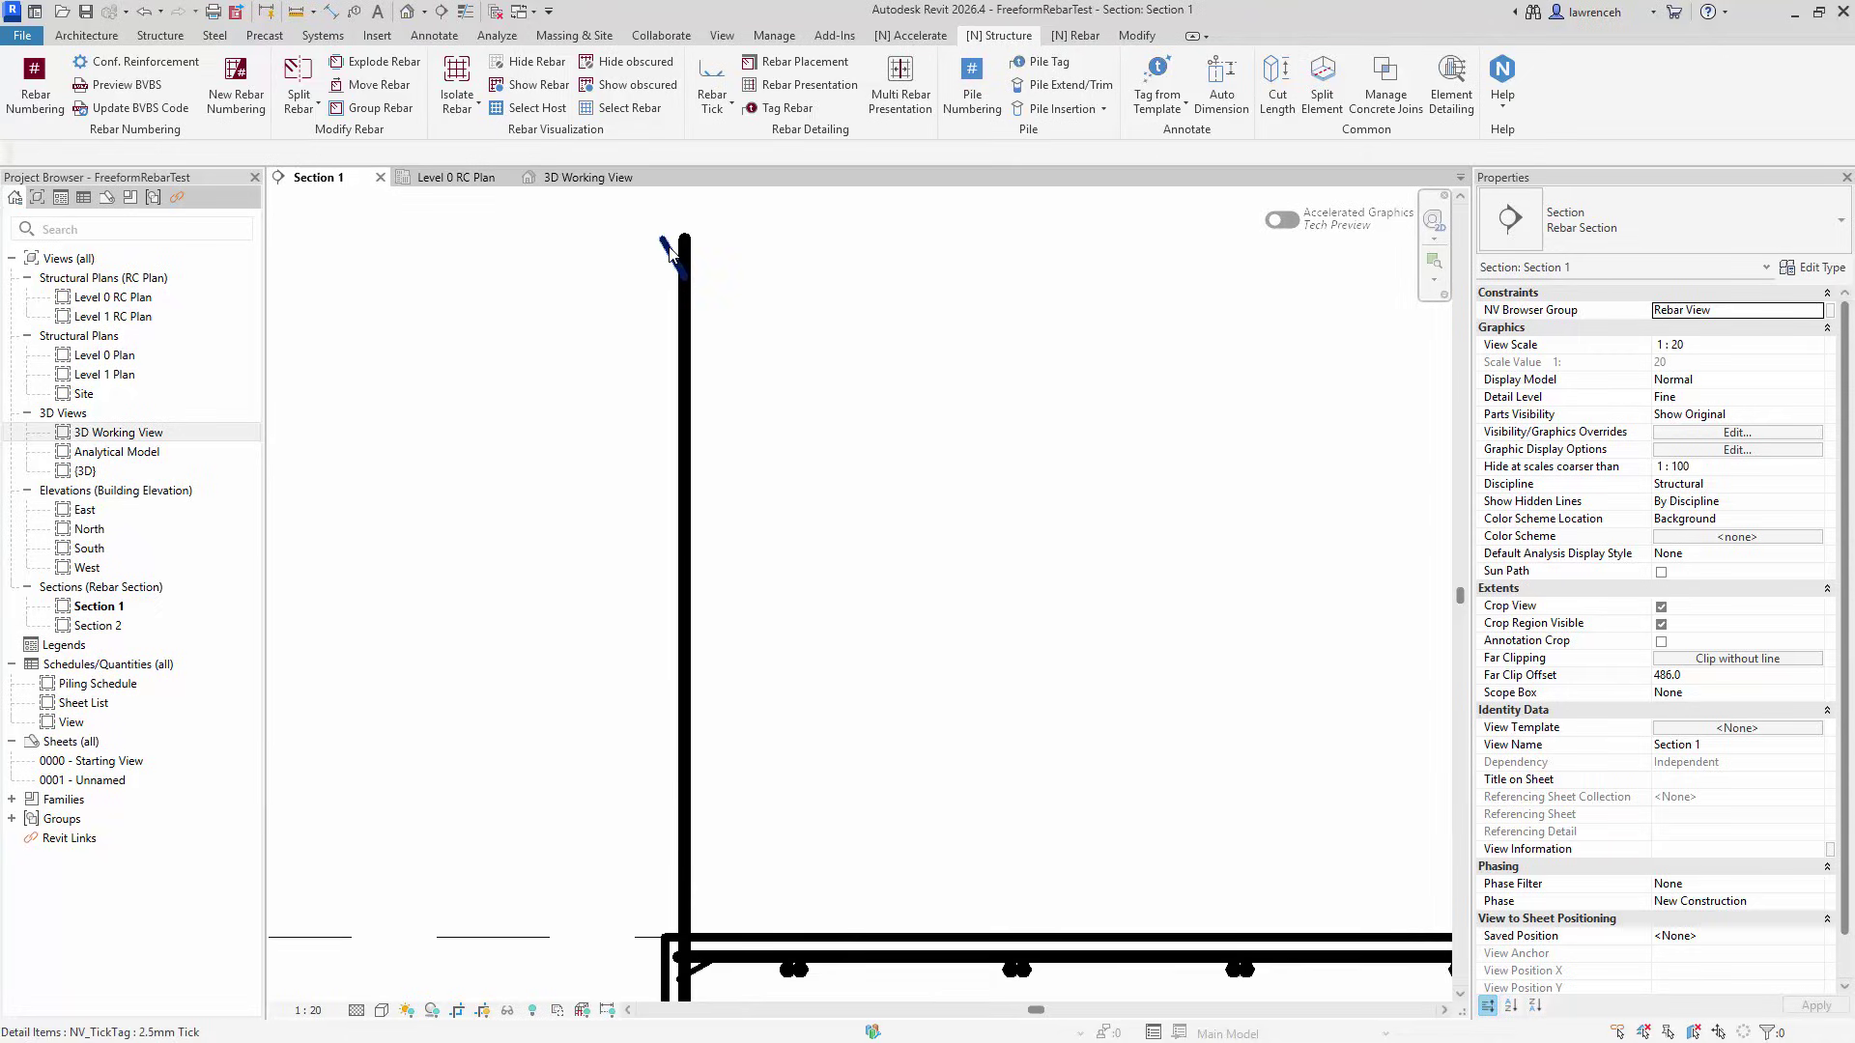
click(674, 254)
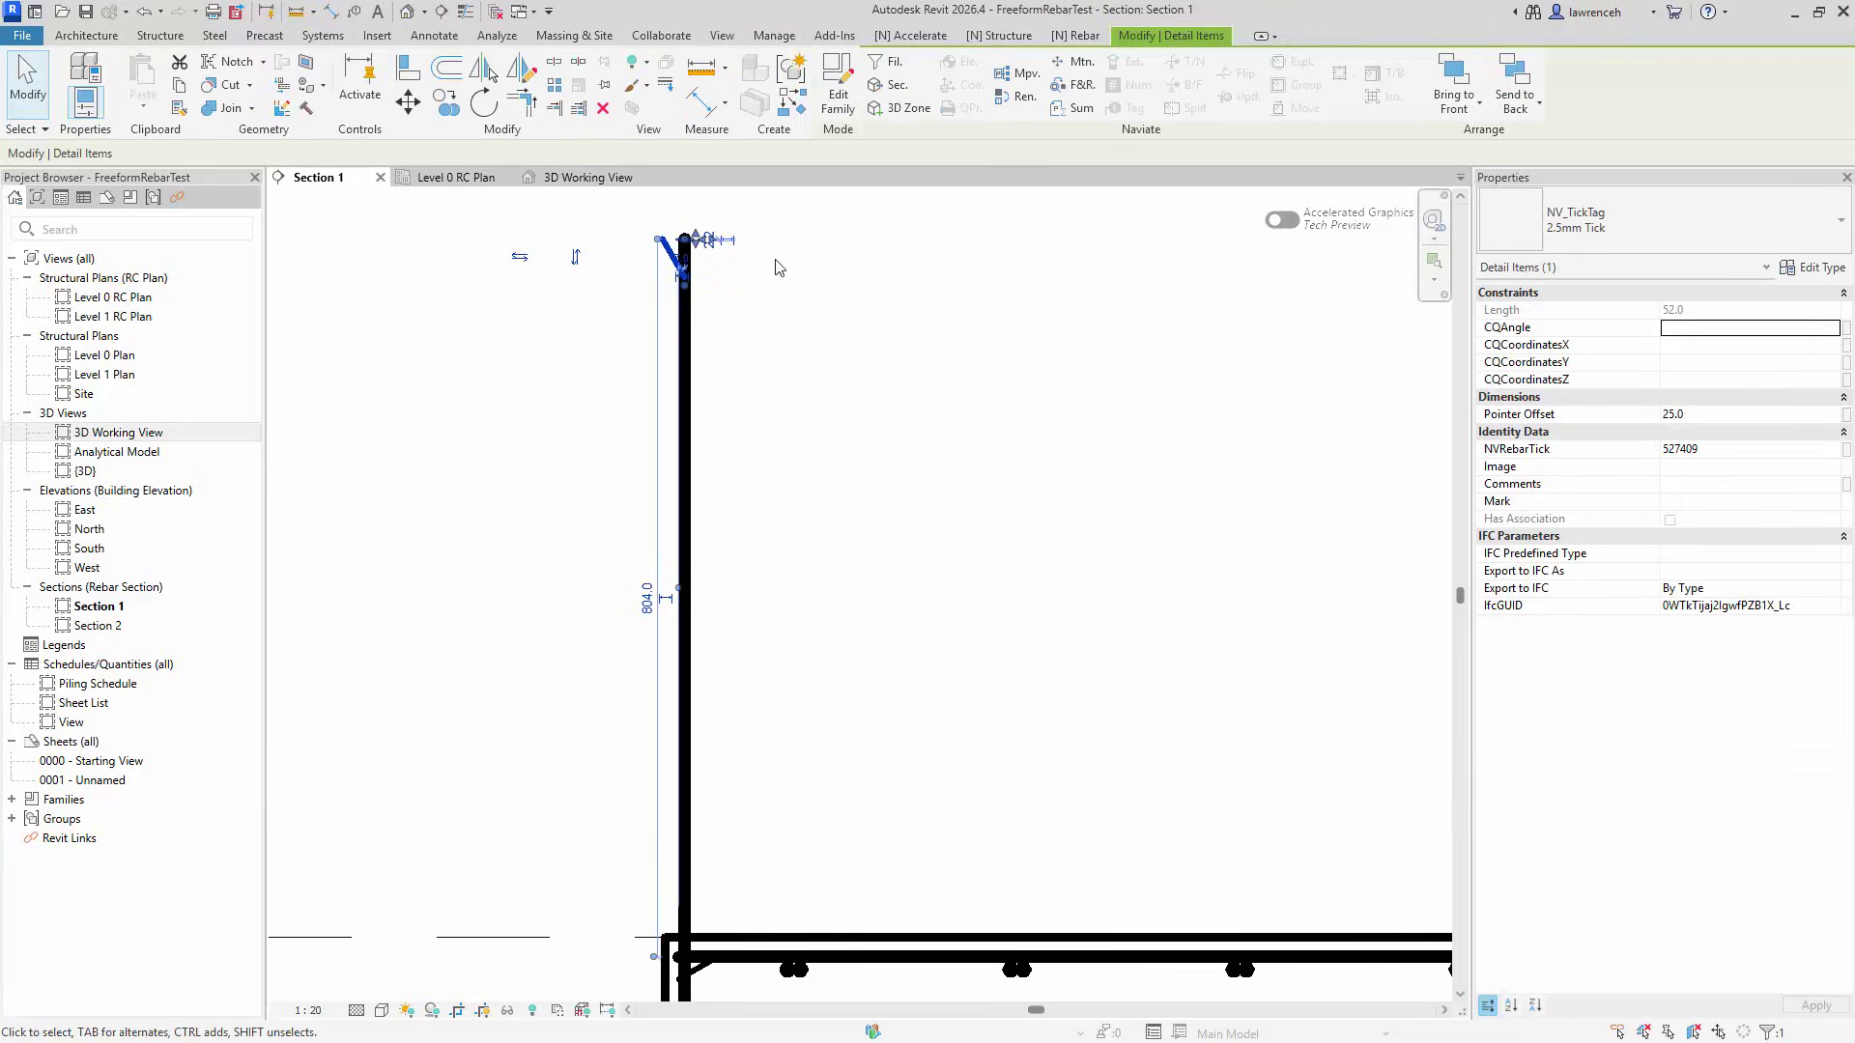
click(520, 256)
click(909, 330)
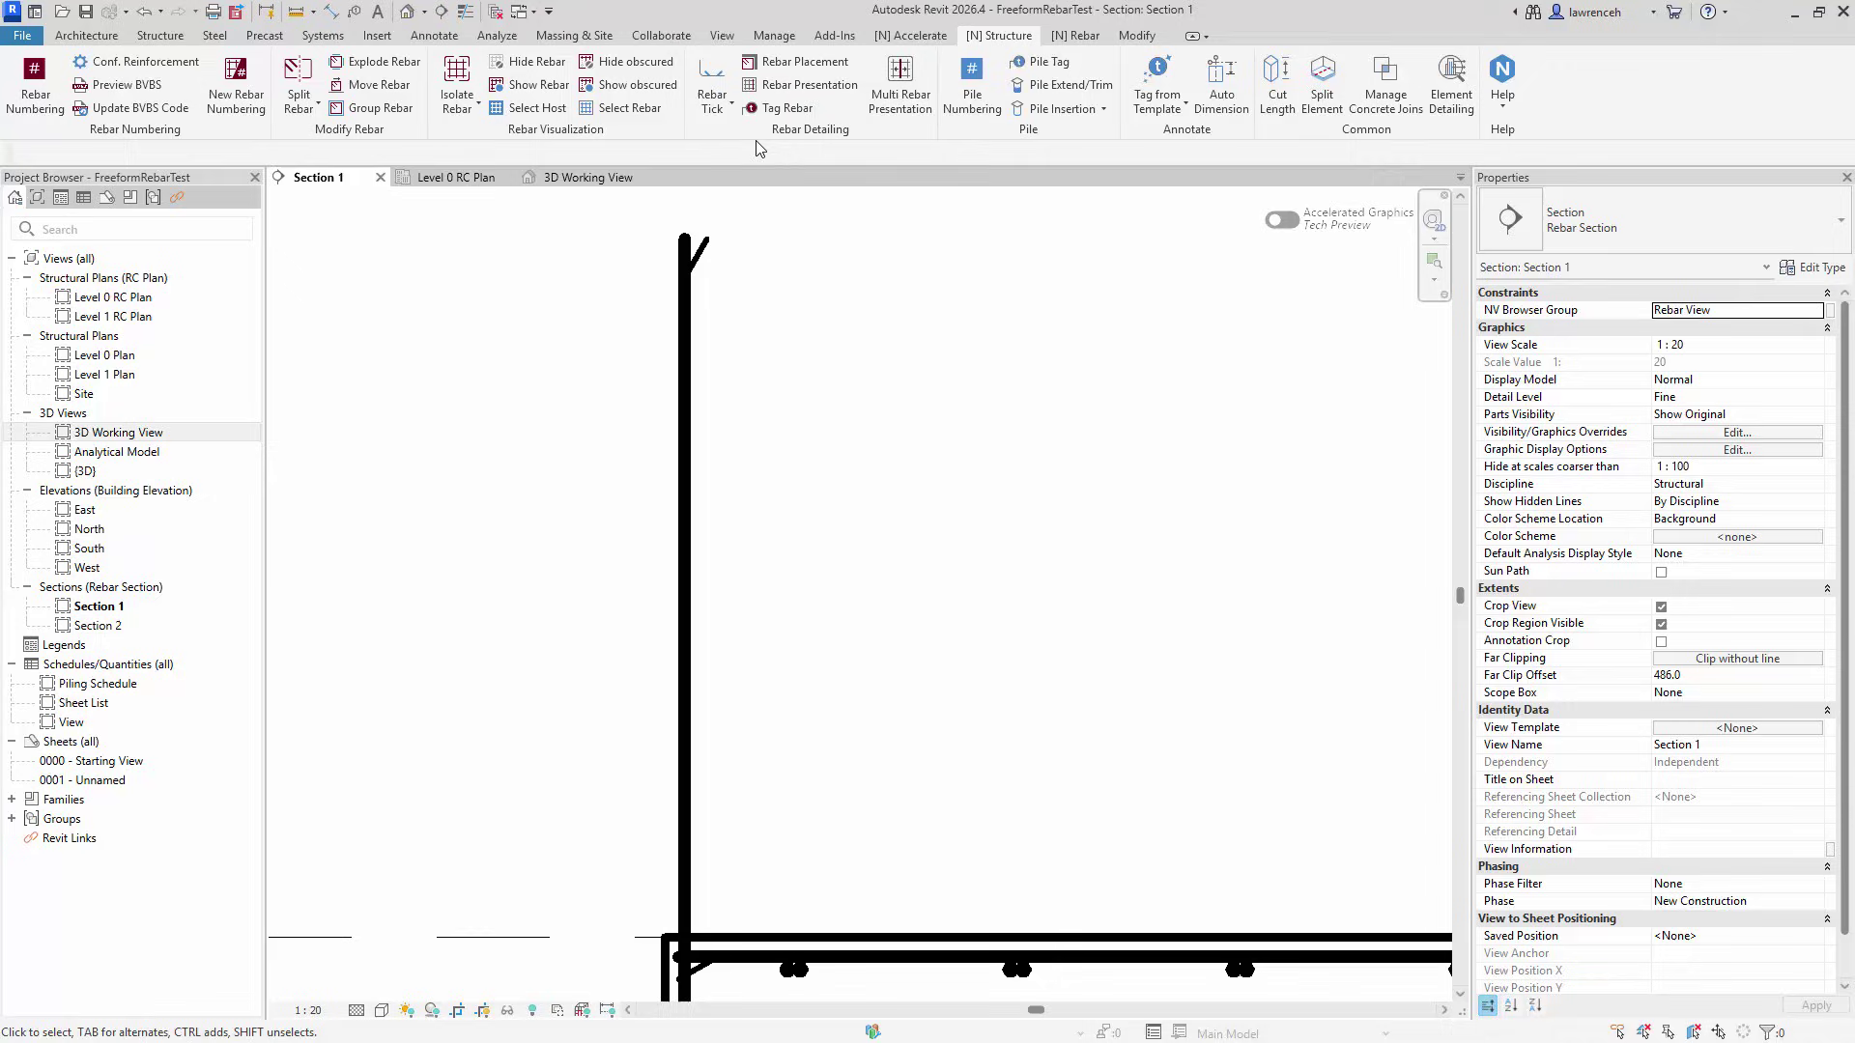
Step: Set both leg lengths, A and B, of the L-shaped starter bar beside the opening to 1500 mm
click(716, 111)
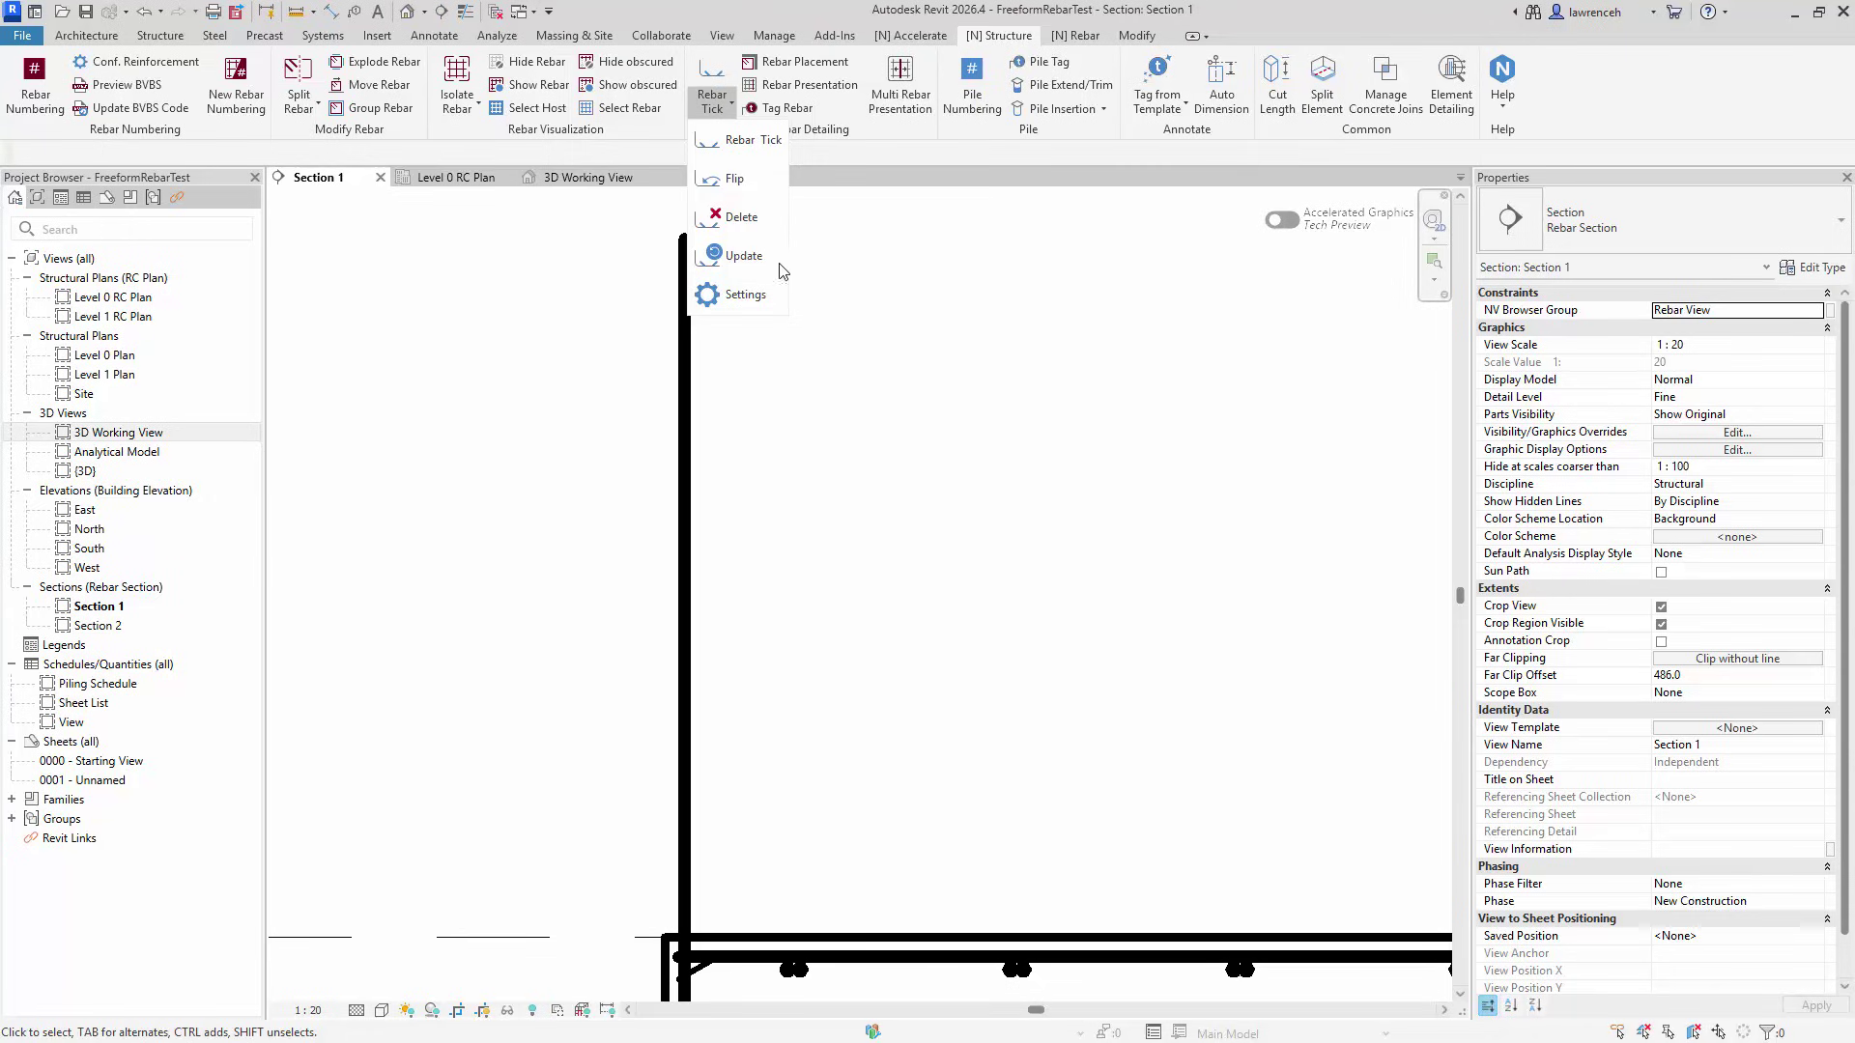
click(780, 267)
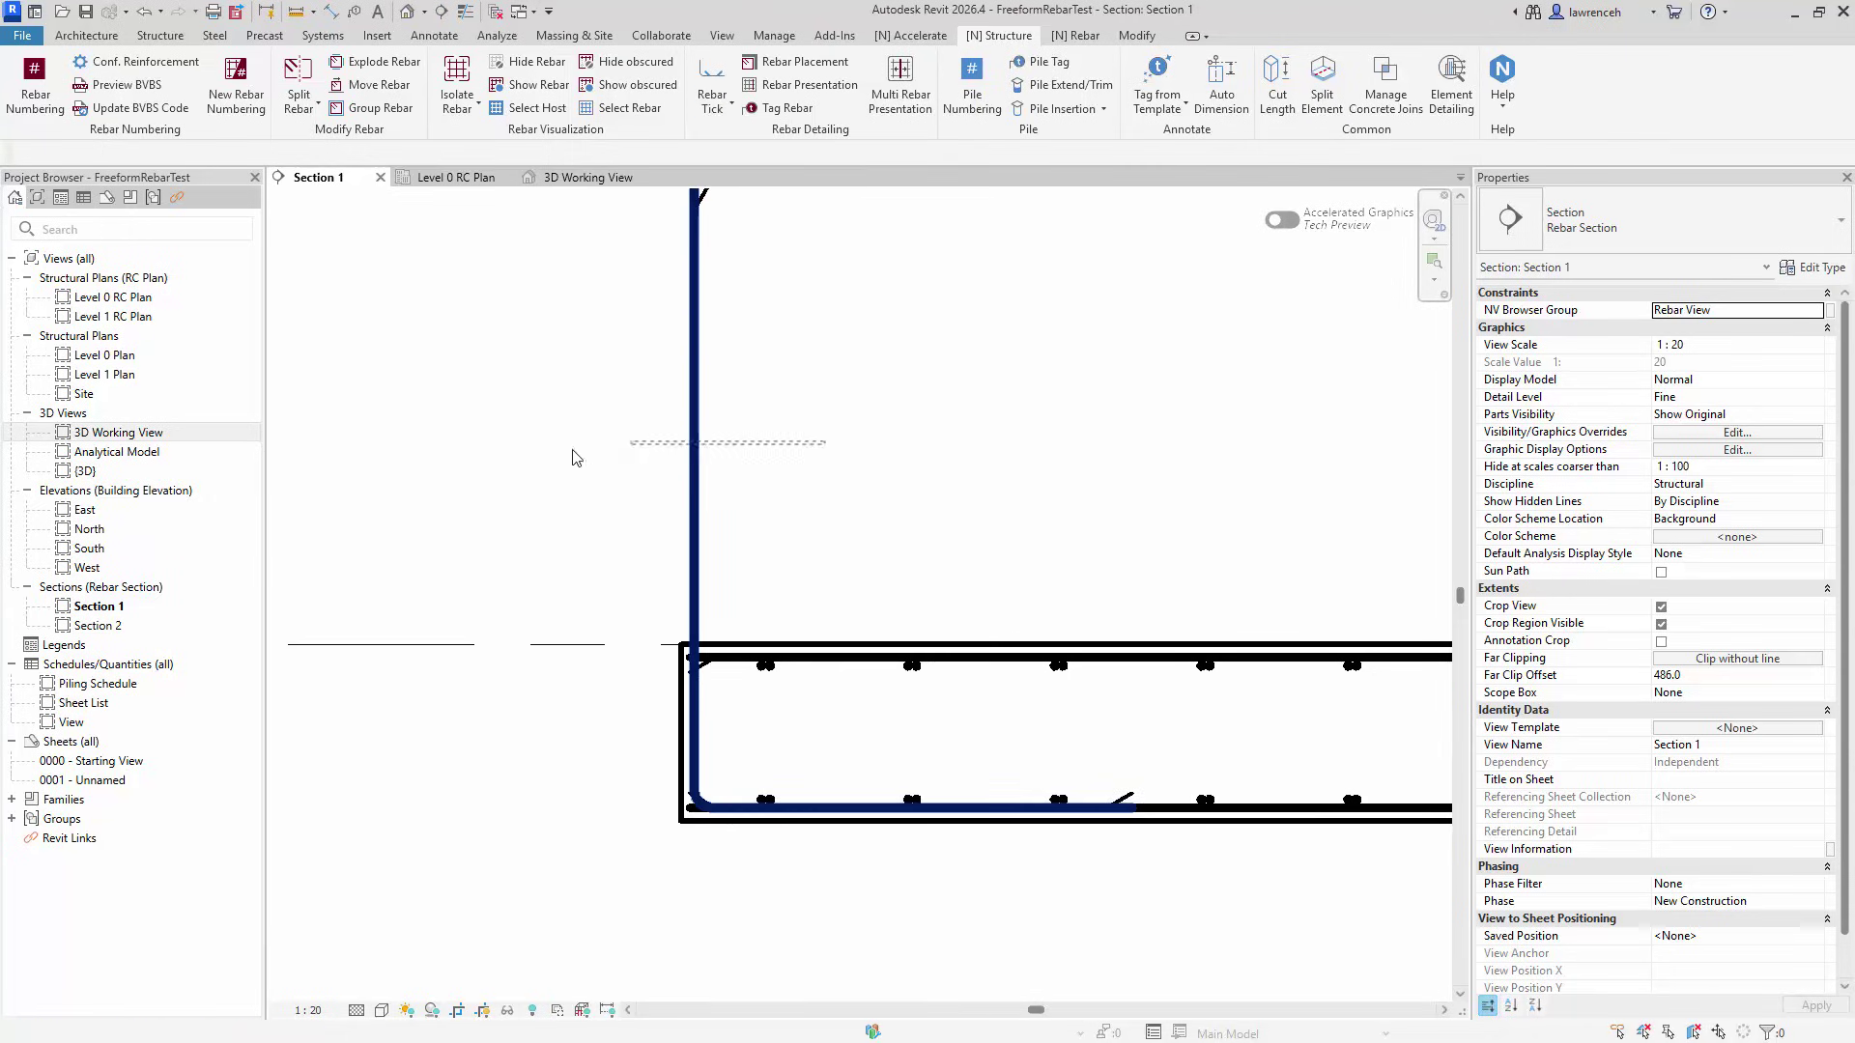
drag(572, 458, 563, 461)
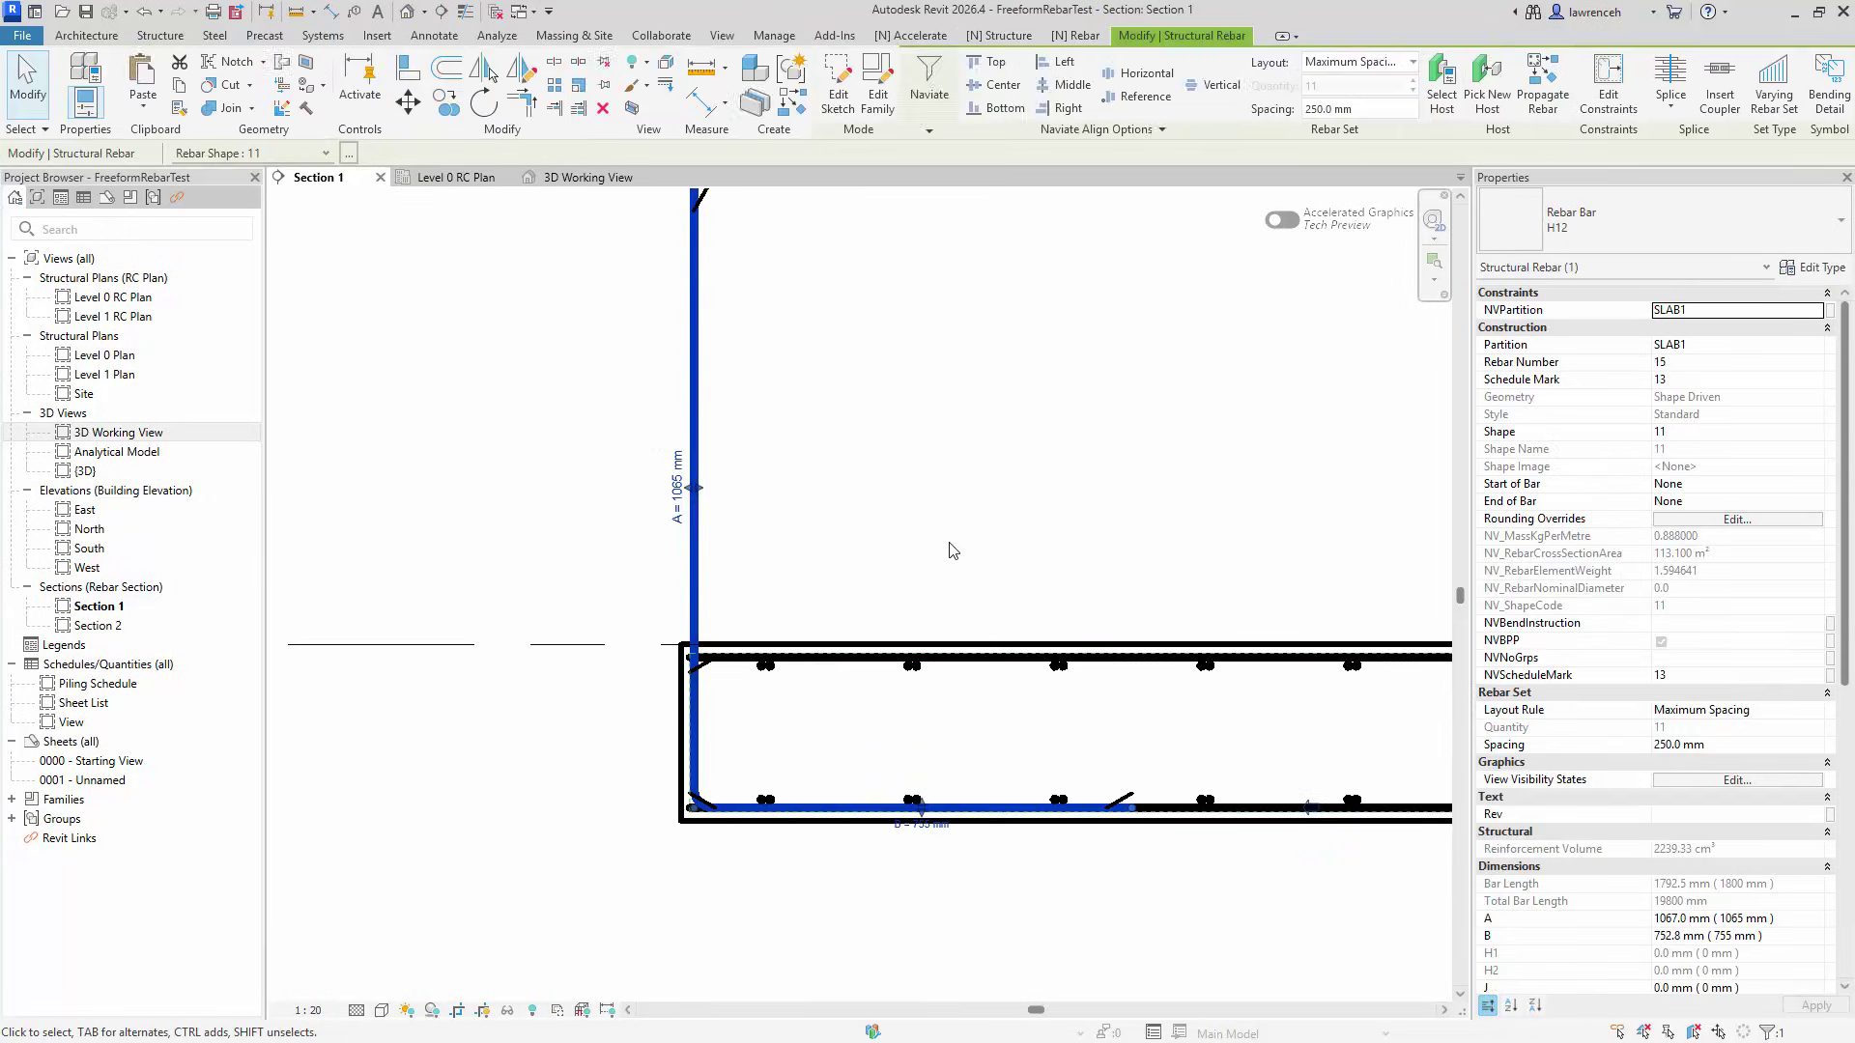
click(1793, 919)
text(1500)
click(1793, 935)
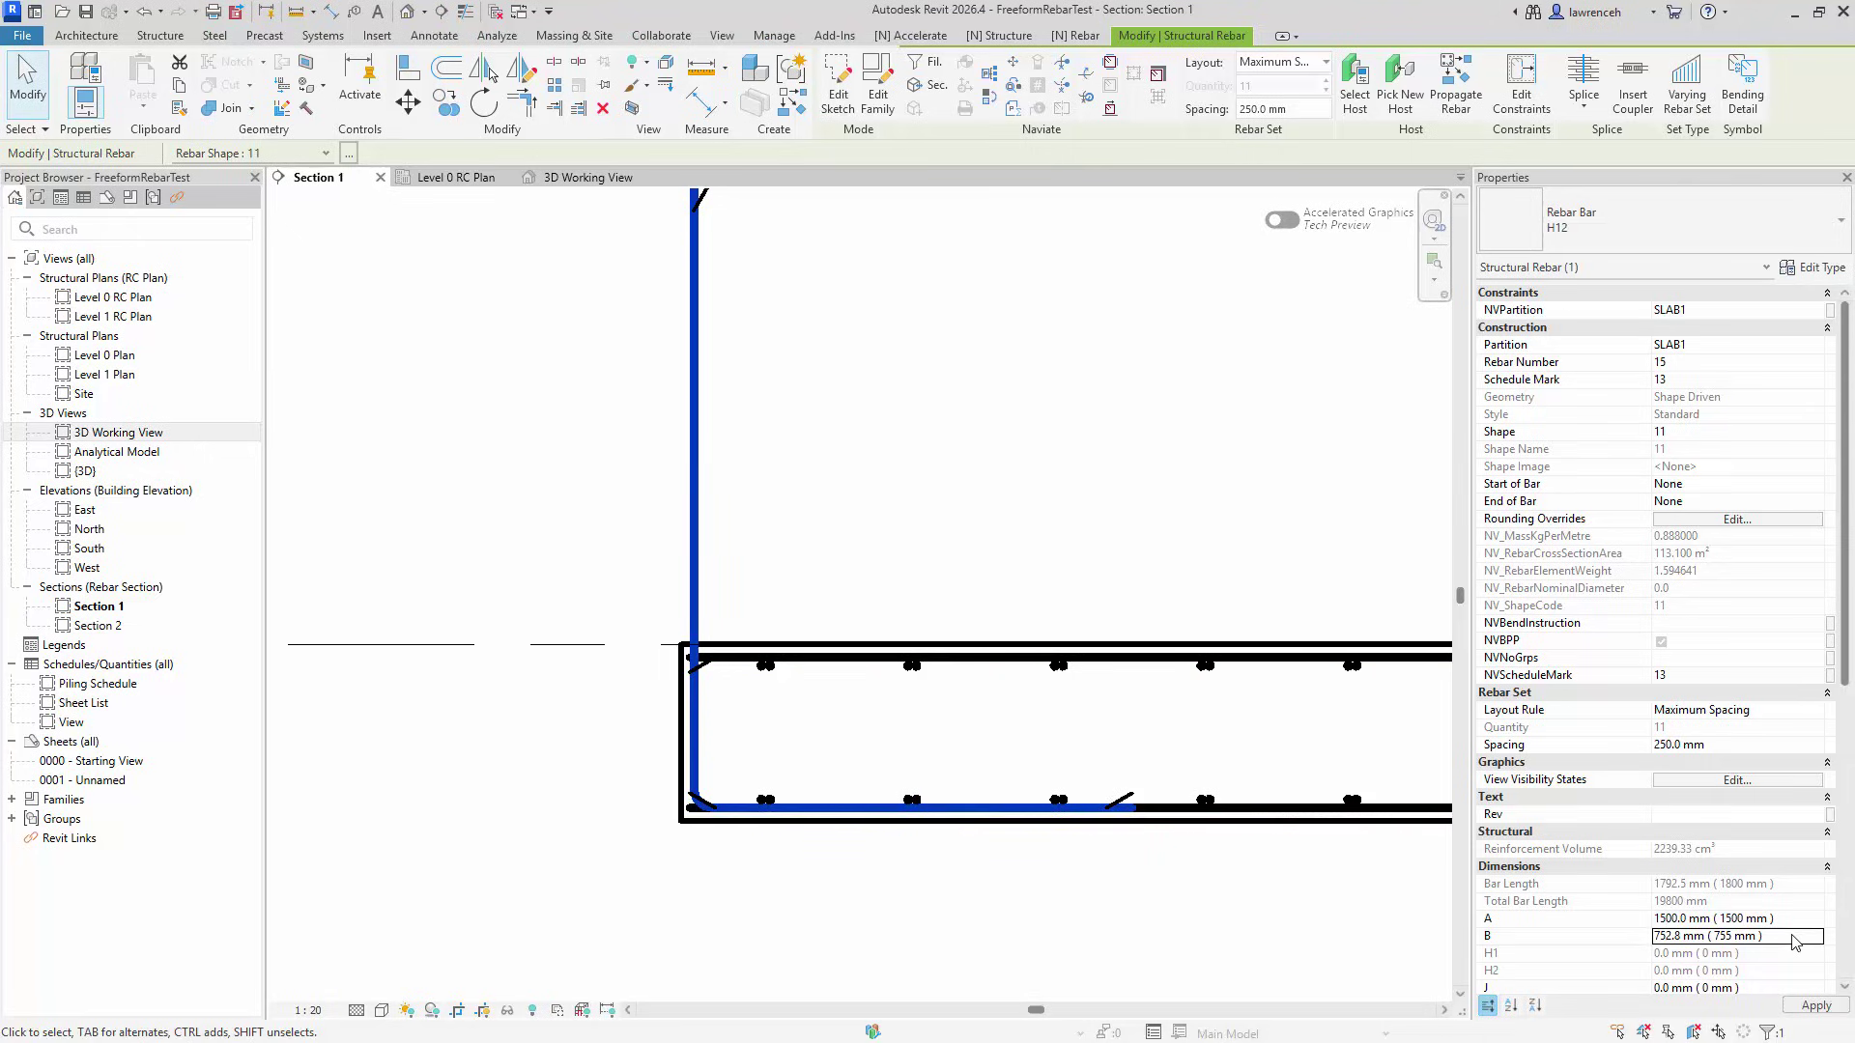
text(1500)
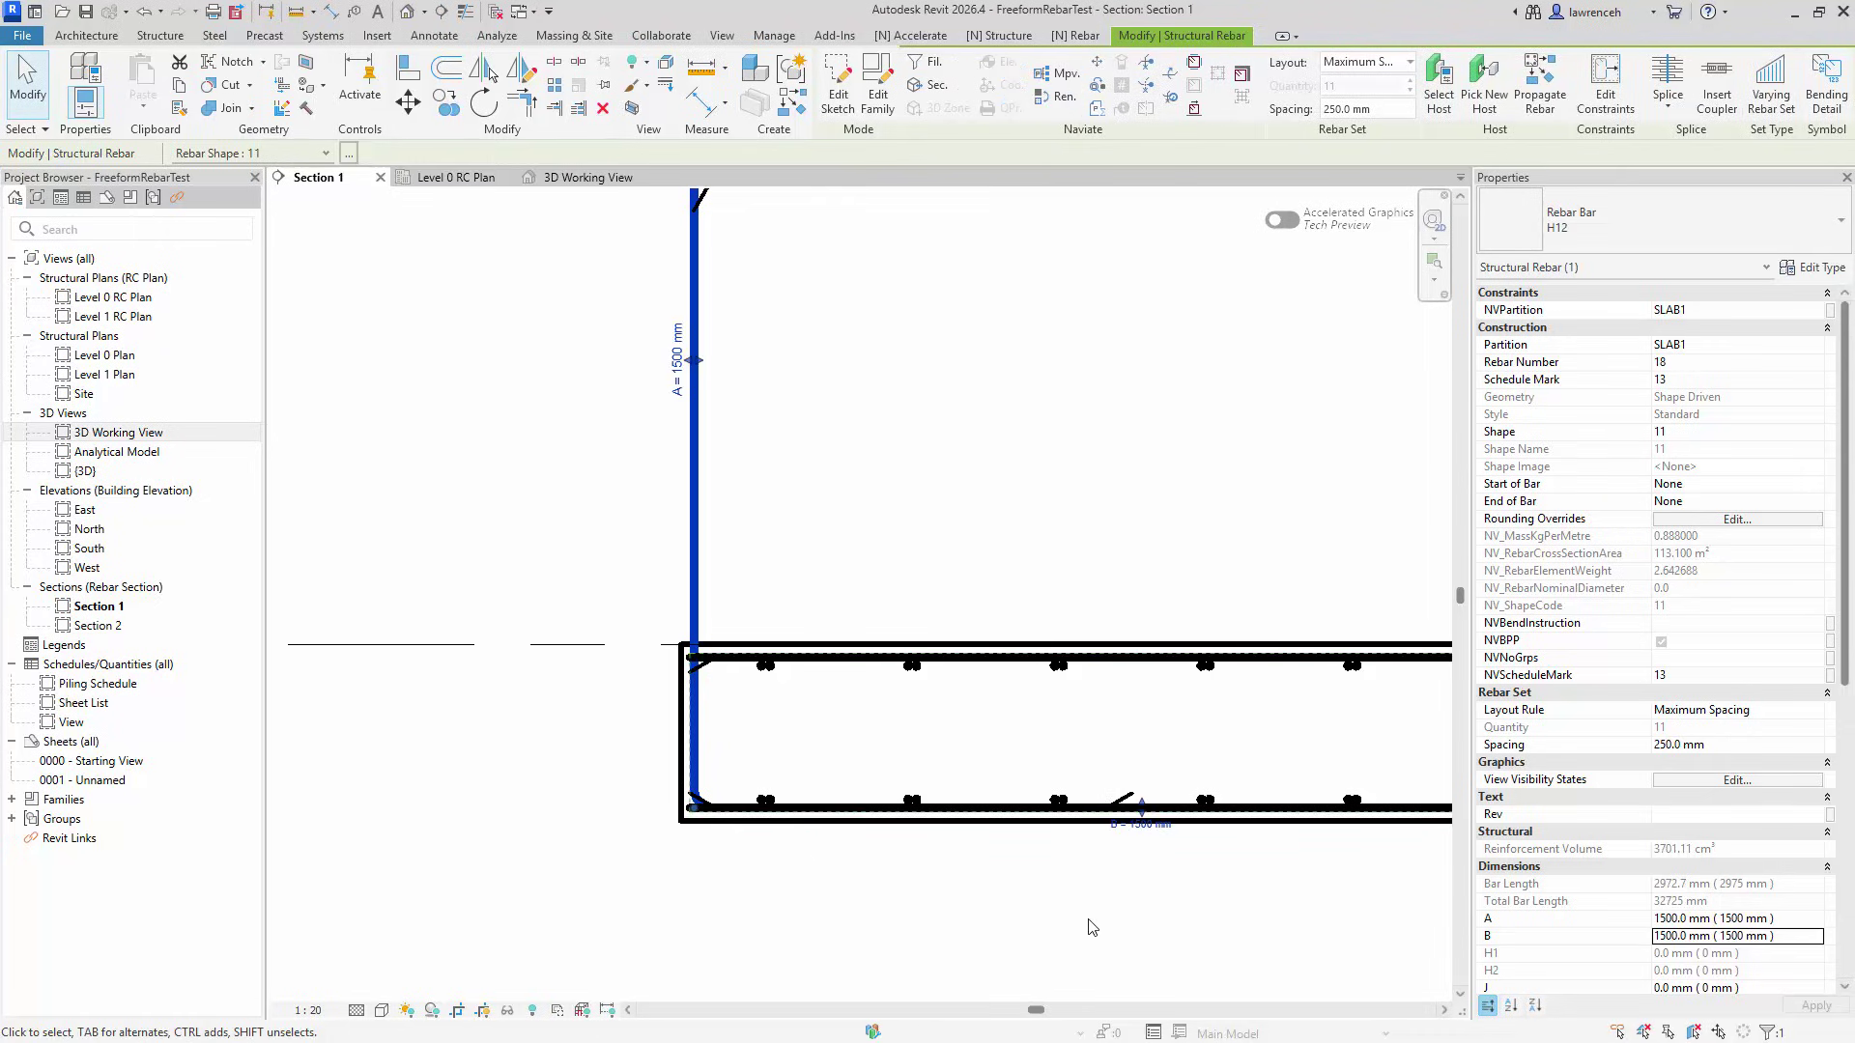
Step: Update the rebar ticks in Section 1 to match the resized starter bar's ends
middle_drag(863, 505, 828, 722)
scroll(838, 543, down, 1)
click(844, 531)
scroll(728, 504, down, 1)
middle_drag(781, 500, 758, 490)
click(723, 112)
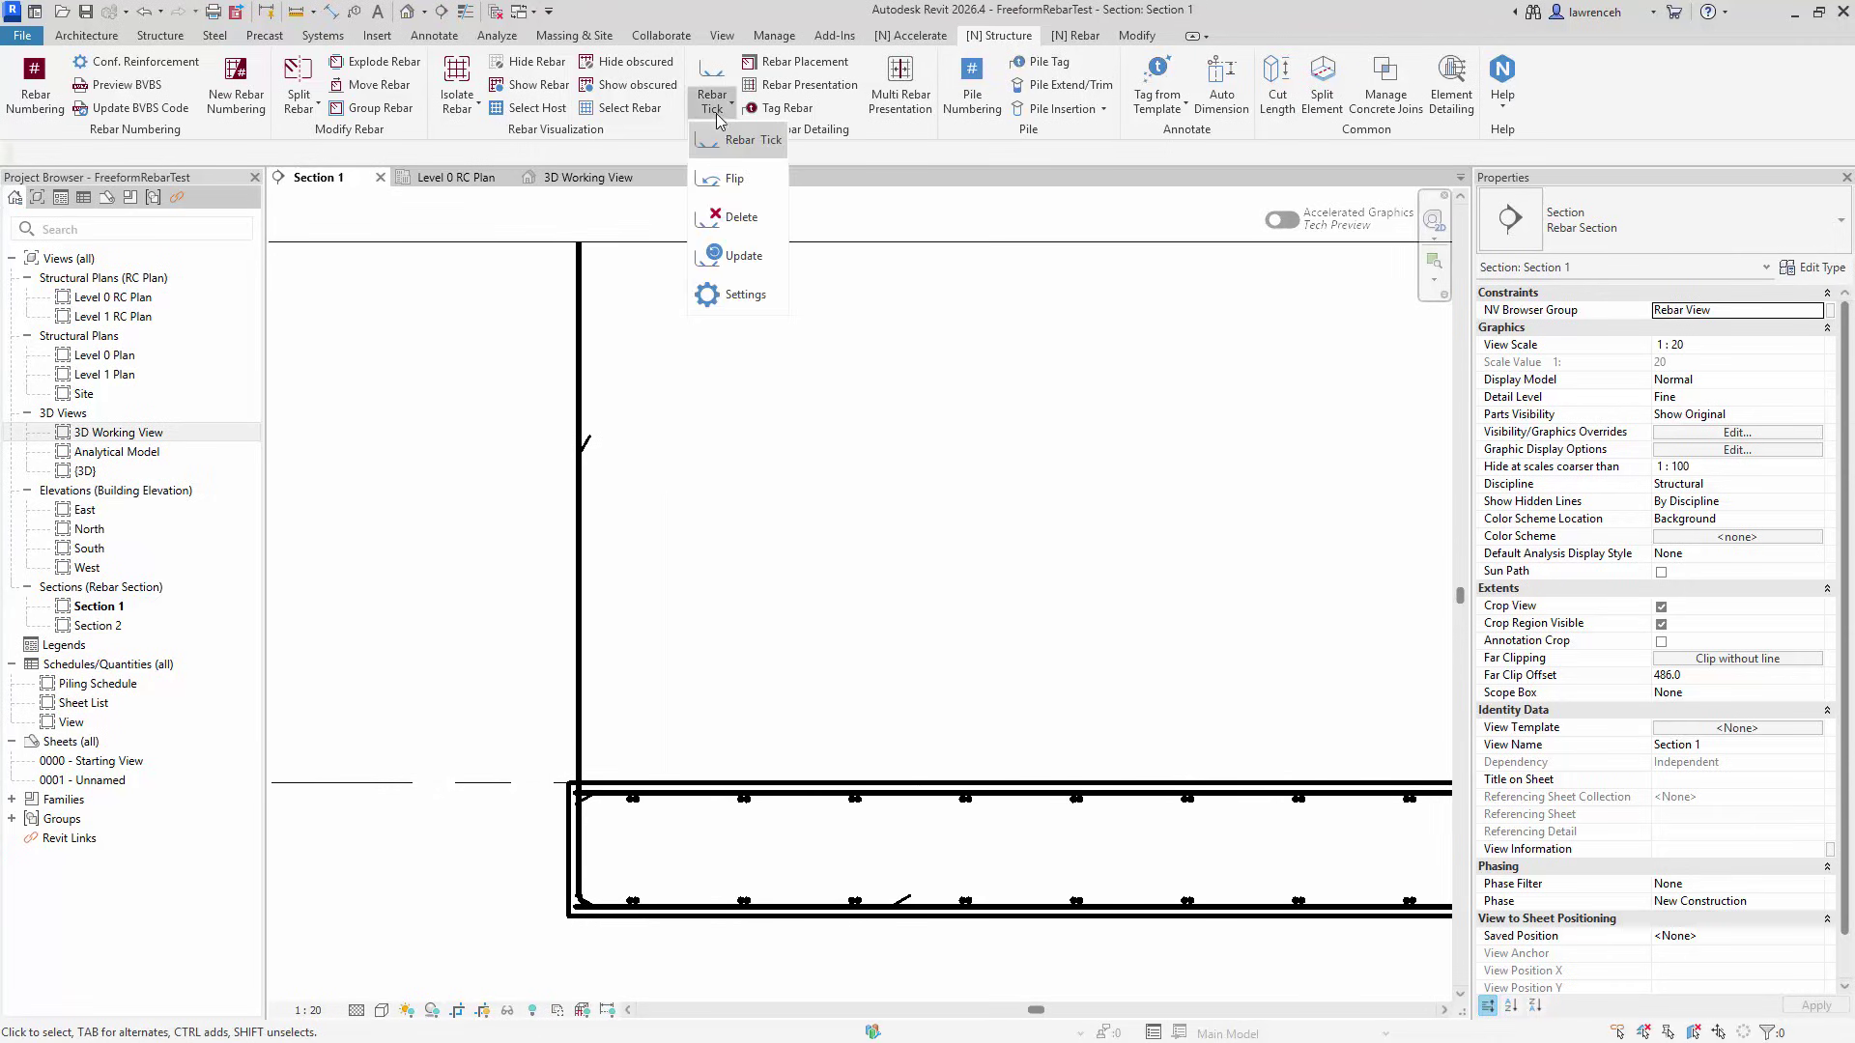
click(726, 257)
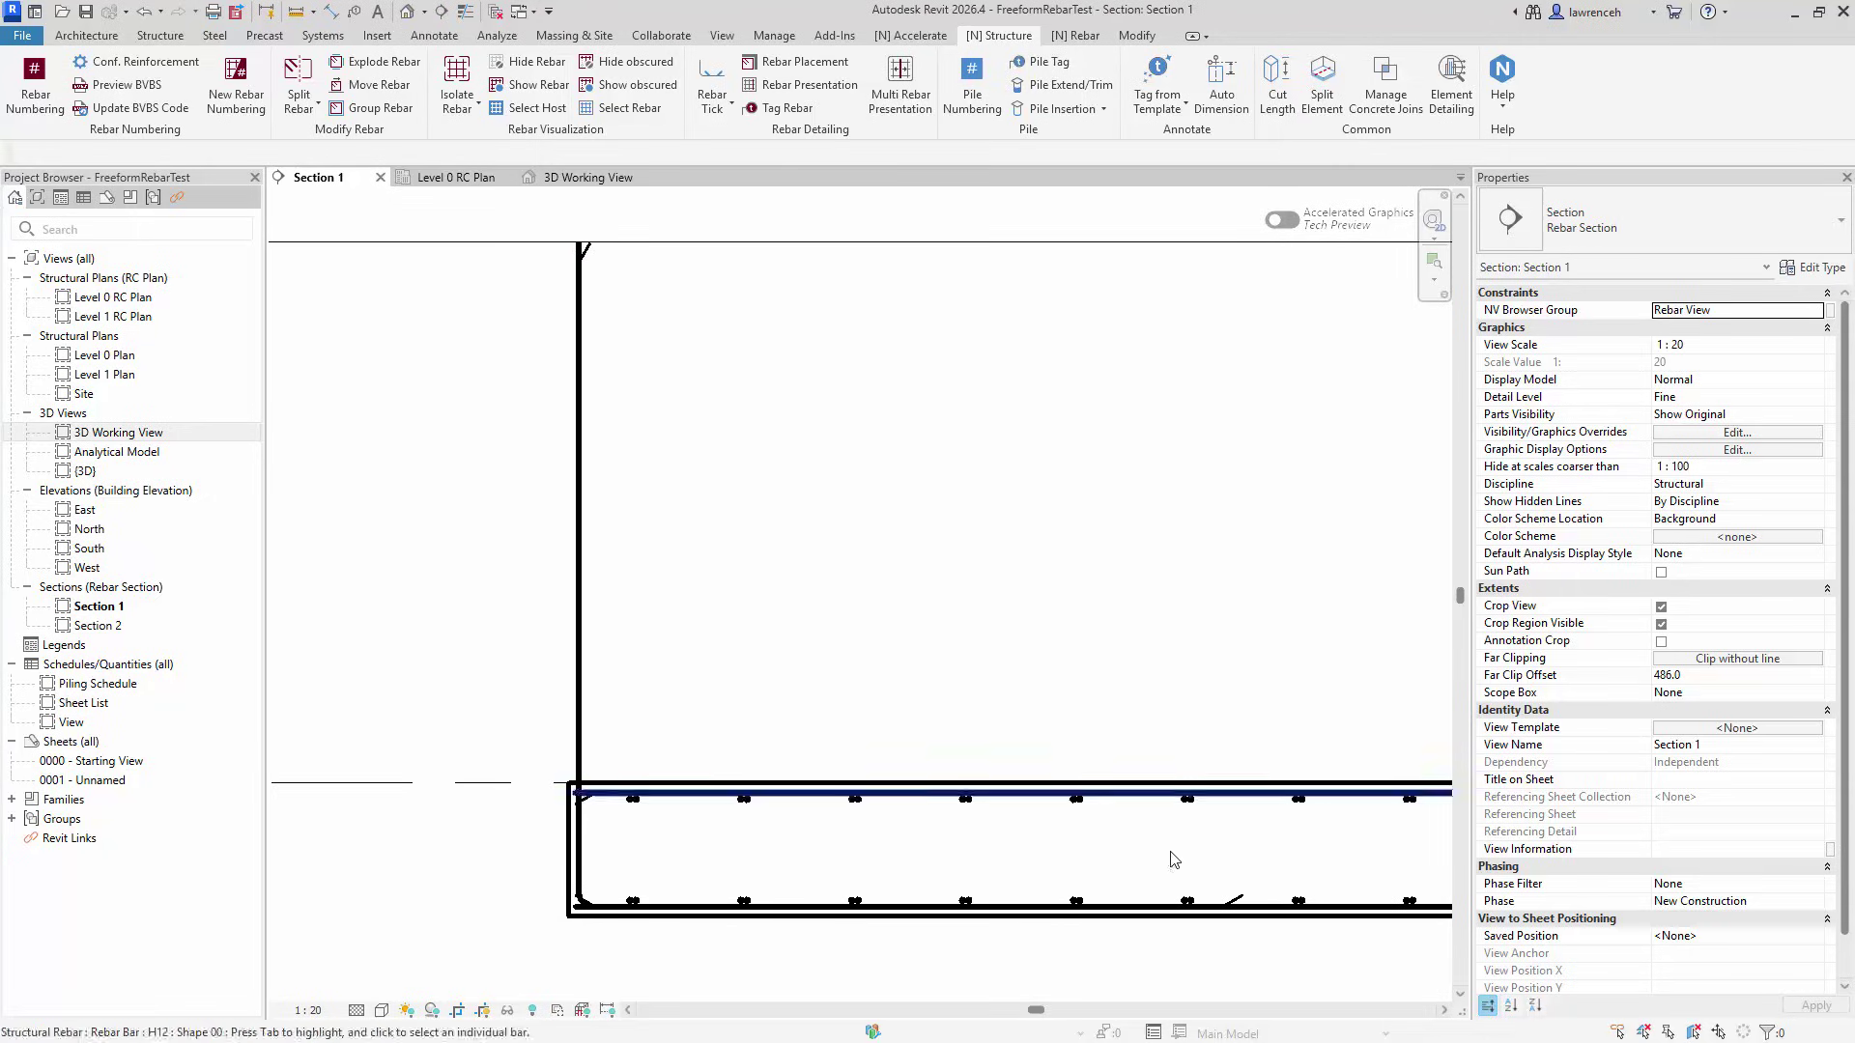
Step: Check the updated tick on the starter bar's lower leg and the ticks on the U-bar at the slab's far end
scroll(1274, 953, up, 4)
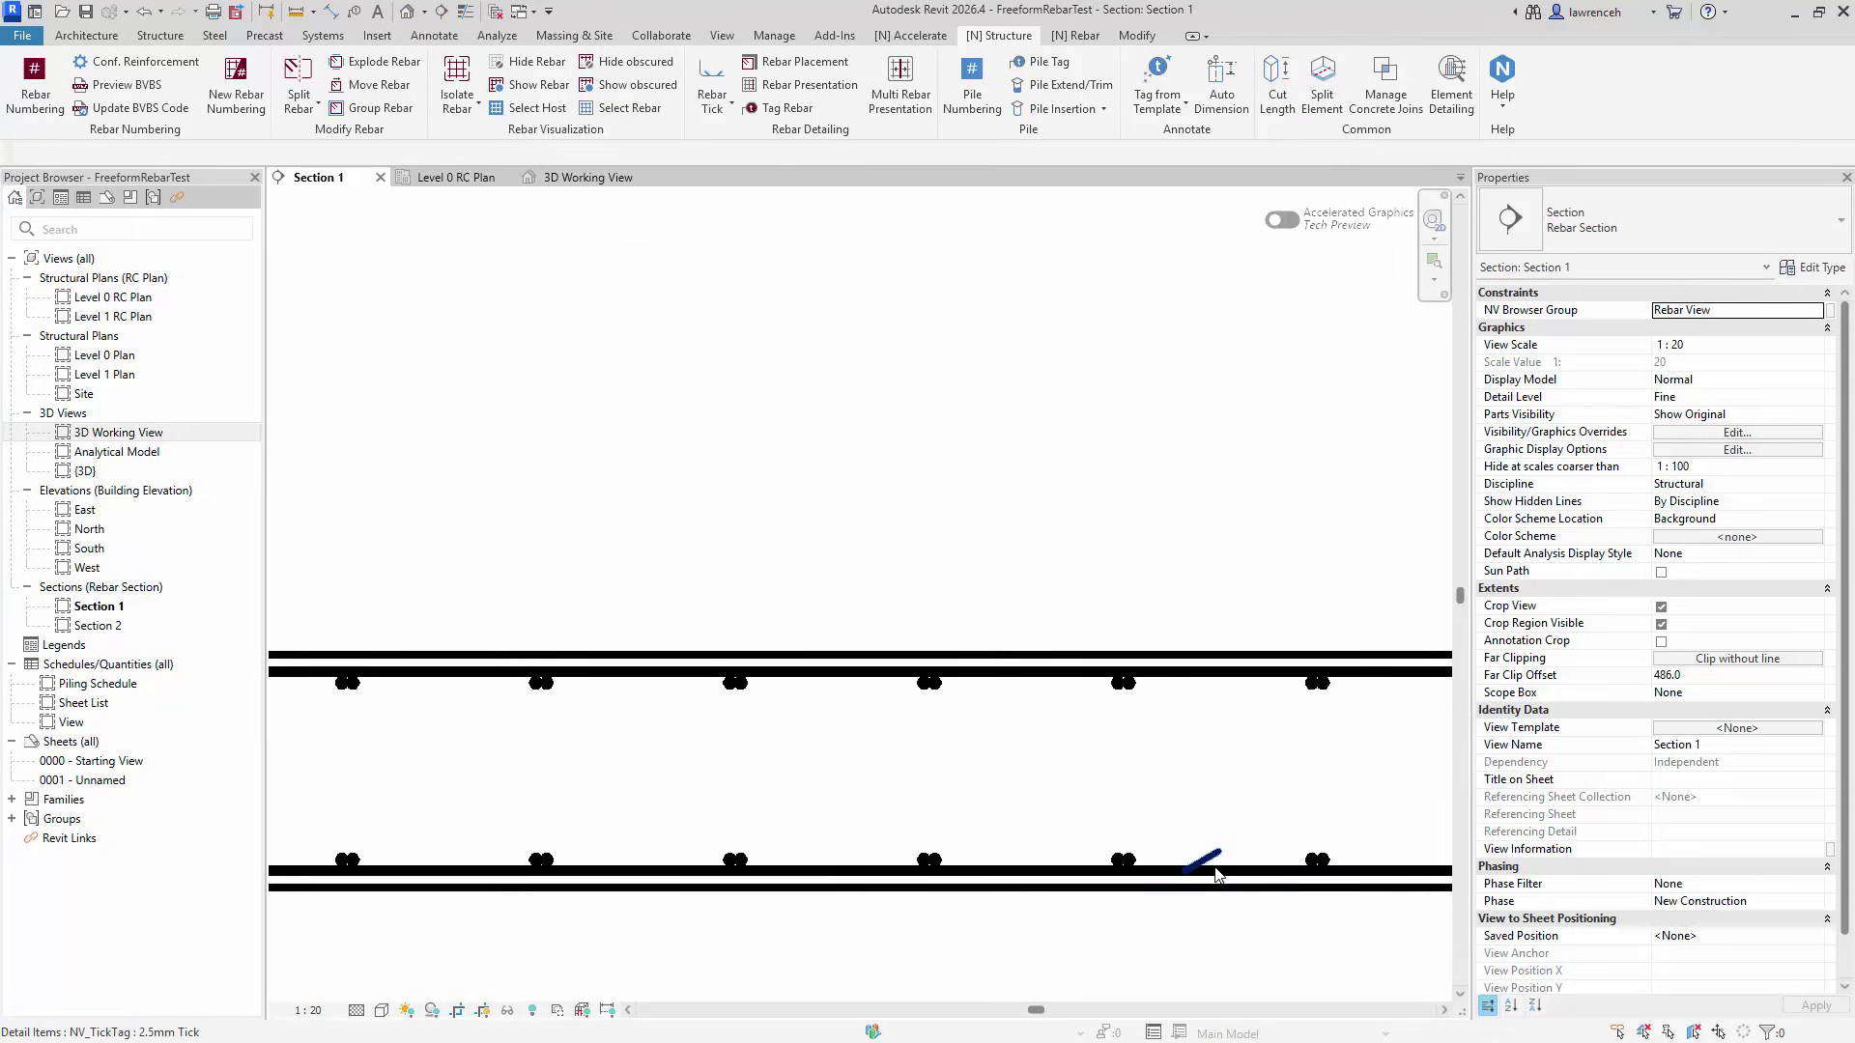
scroll(1214, 865, down, 5)
scroll(902, 543, down, 3)
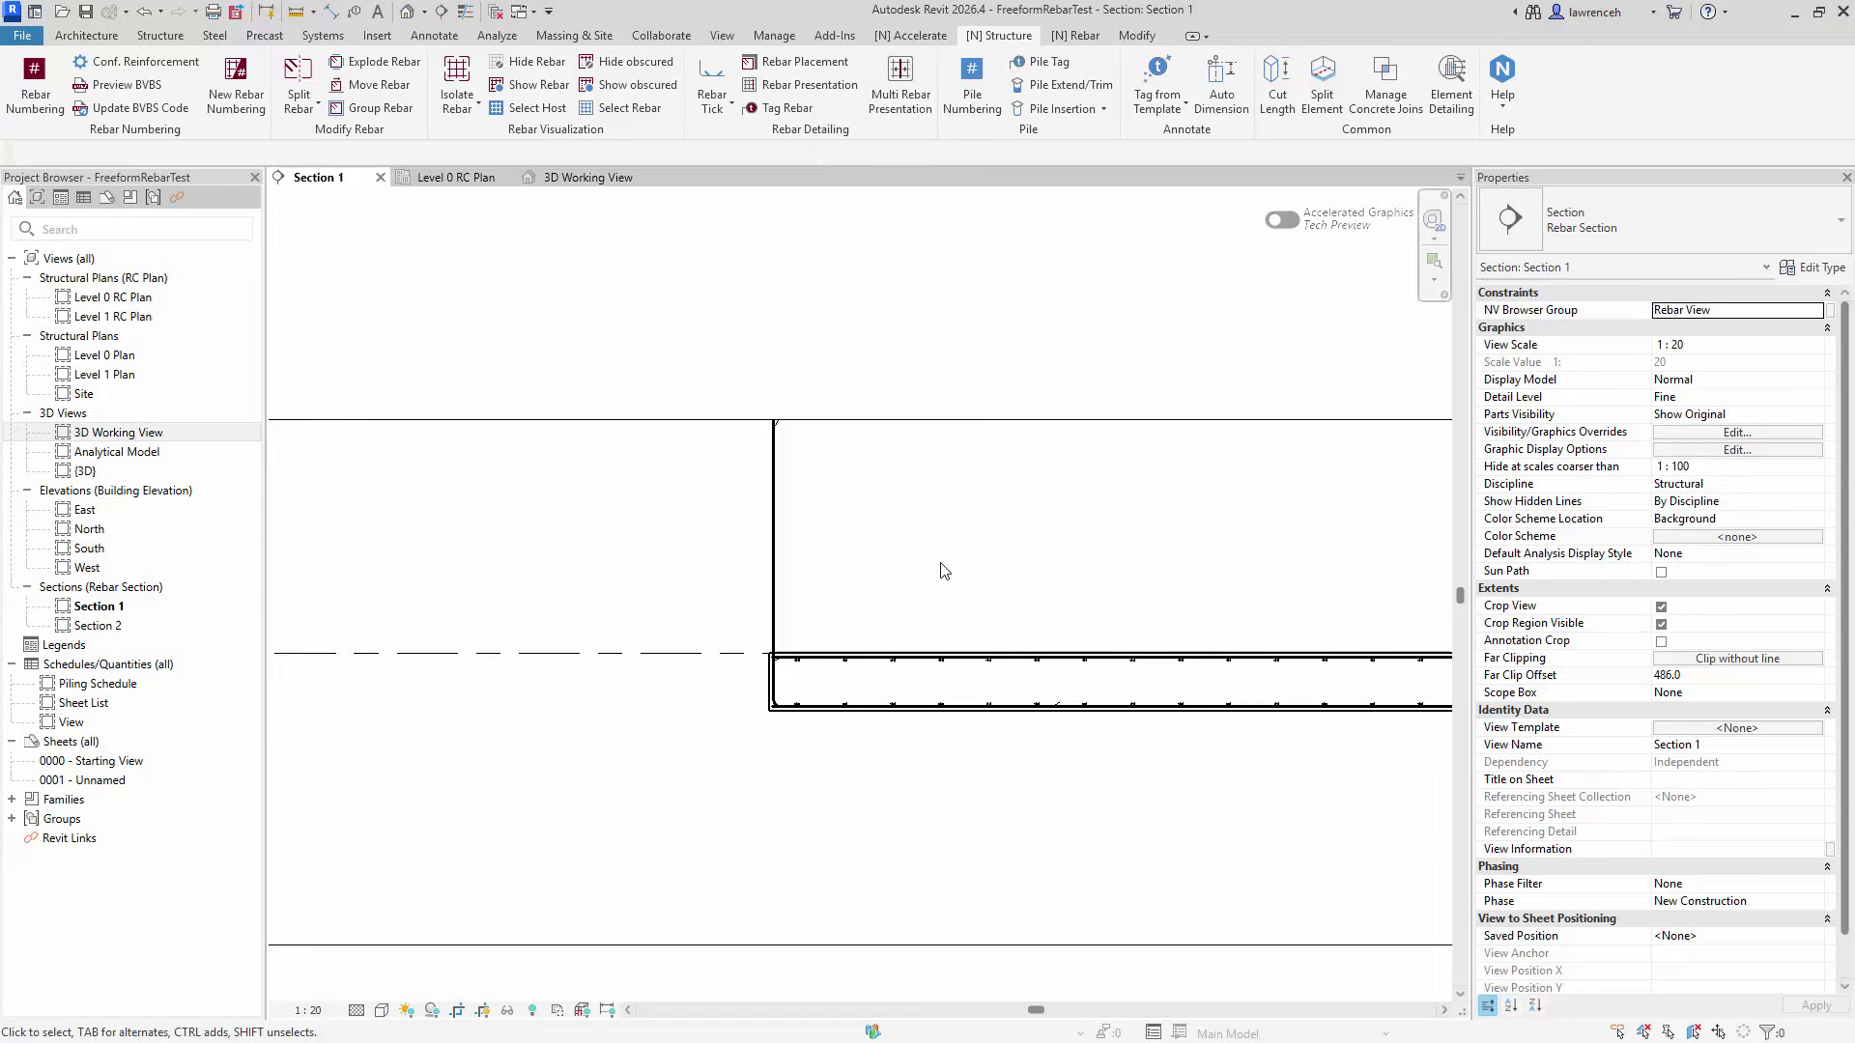
middle_drag(1302, 547, 759, 489)
middle_drag(1338, 519, 748, 508)
scroll(859, 637, up, 9)
middle_drag(807, 790, 998, 882)
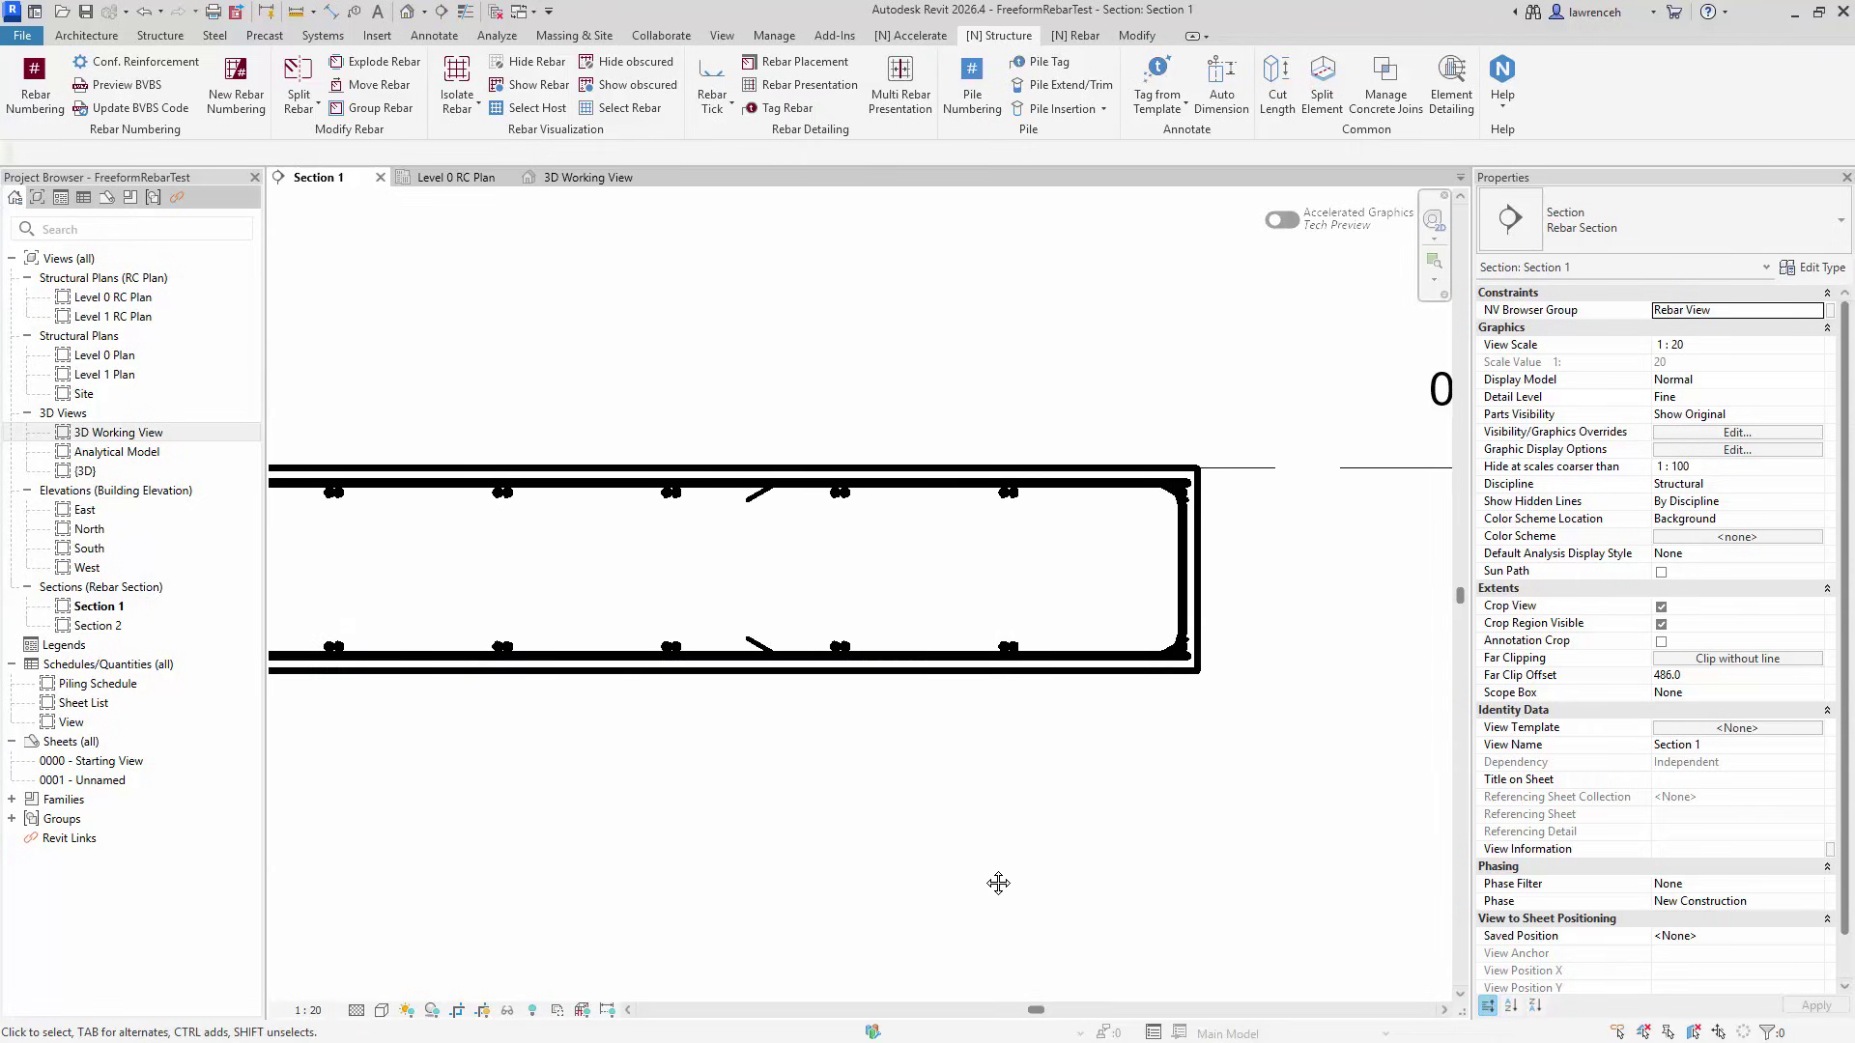